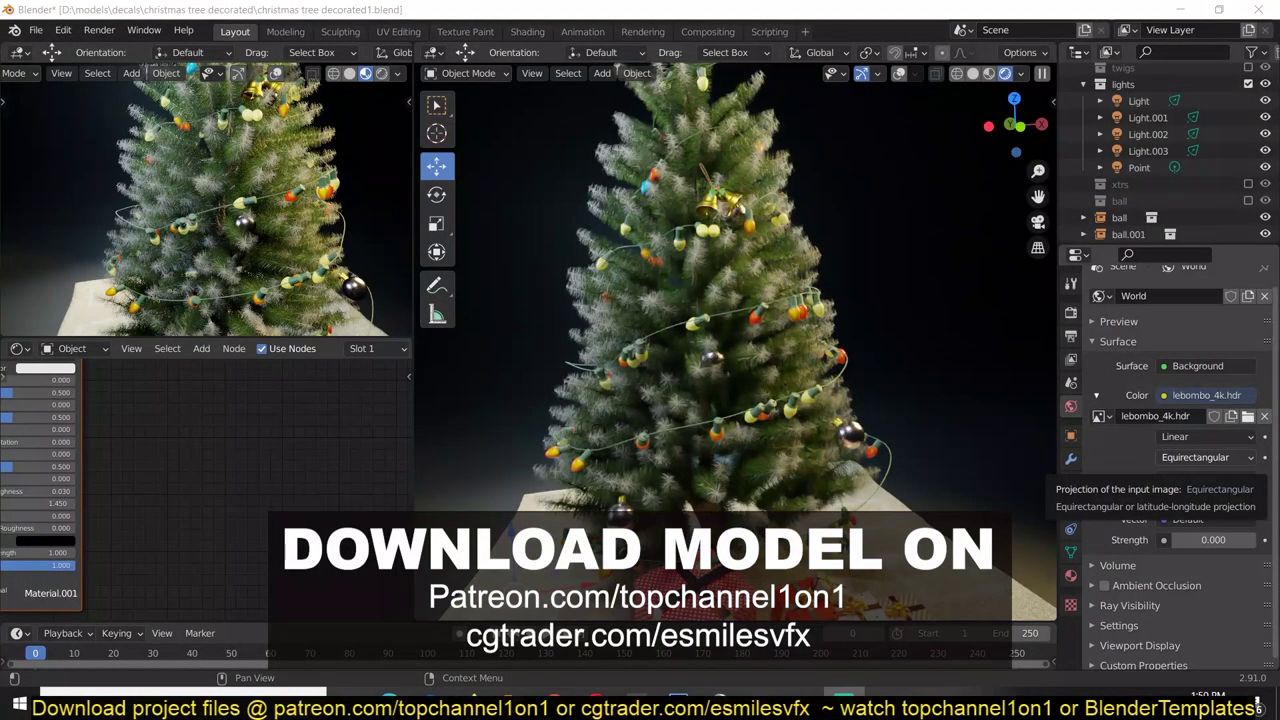
# Examine the finished decorated Christmas tree scene from several angles in both viewports.
pyautogui.scroll(-1, 236, 290)
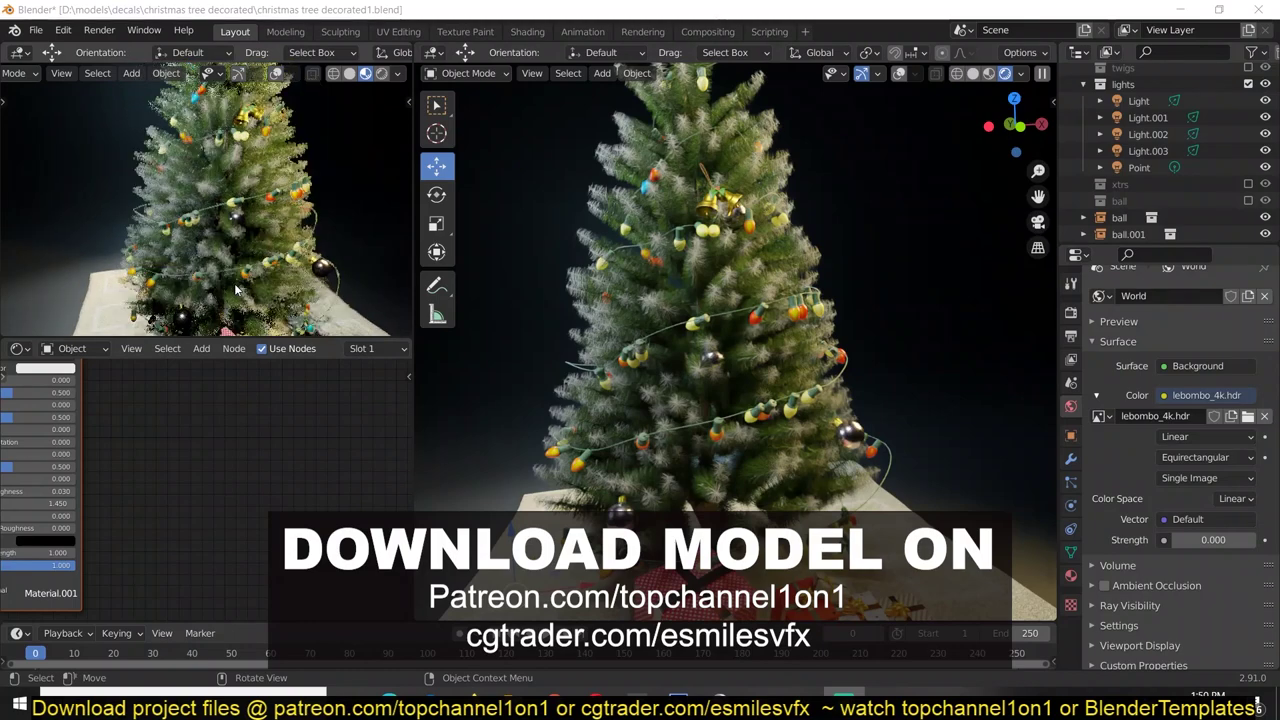
pyautogui.scroll(-1, 236, 290)
pyautogui.moveTo(374, 241); pyautogui.dragTo(273, 290)
pyautogui.moveTo(273, 290)
pyautogui.mouseDown(button='middle')
pyautogui.moveTo(358, 252)
pyautogui.moveTo(336, 246)
pyautogui.mouseUp(button='middle')
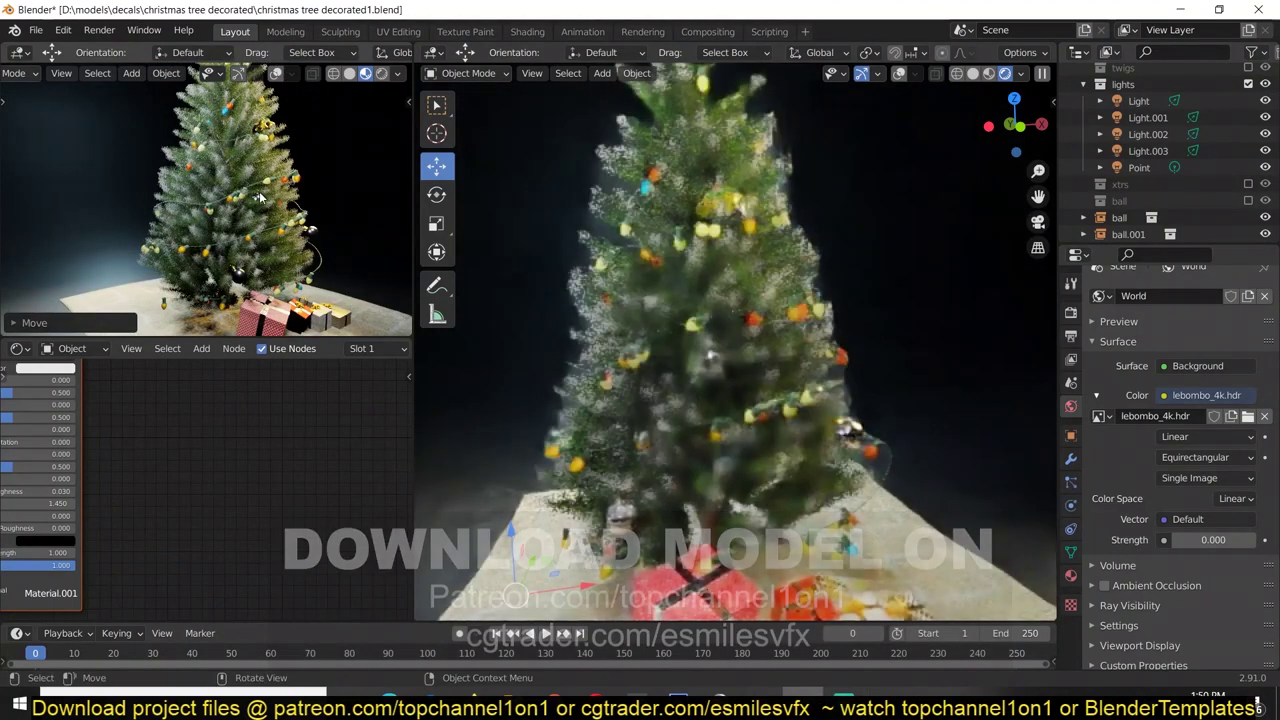
pyautogui.moveTo(228, 219); pyautogui.dragTo(196, 222, button='middle')
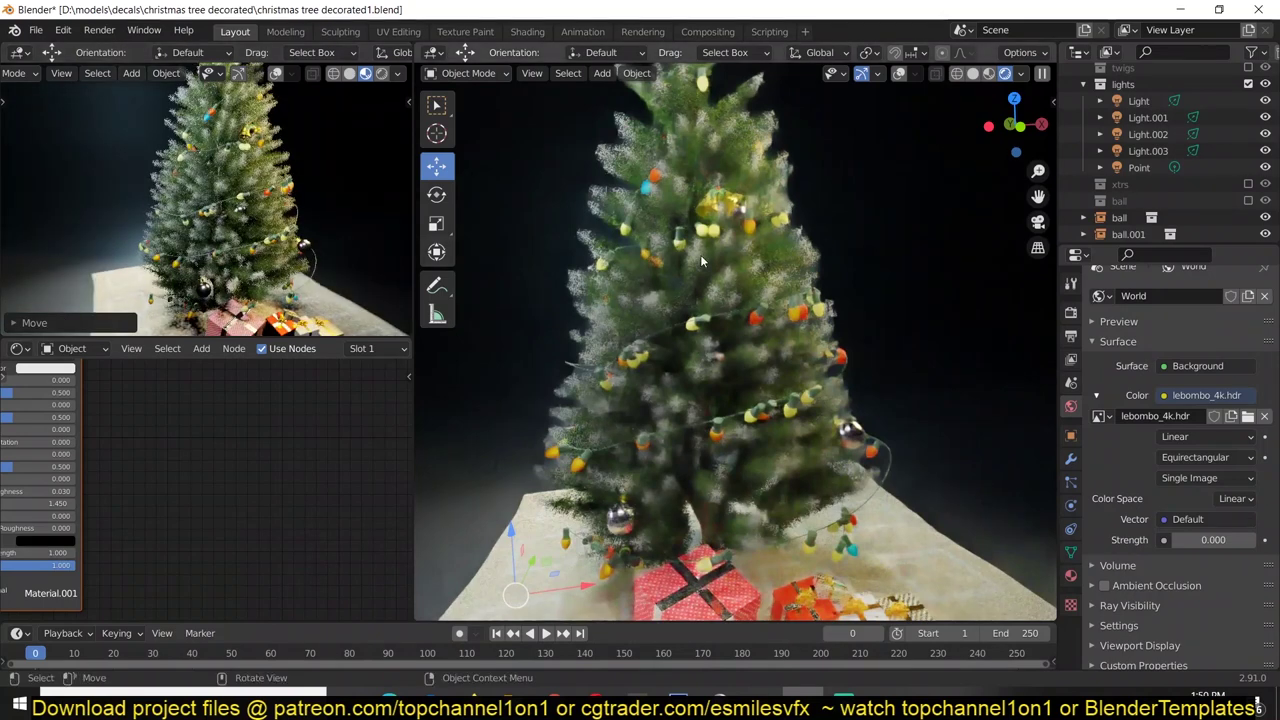
pyautogui.moveTo(701, 257); pyautogui.dragTo(727, 296, button='middle')
pyautogui.click(550, 243)
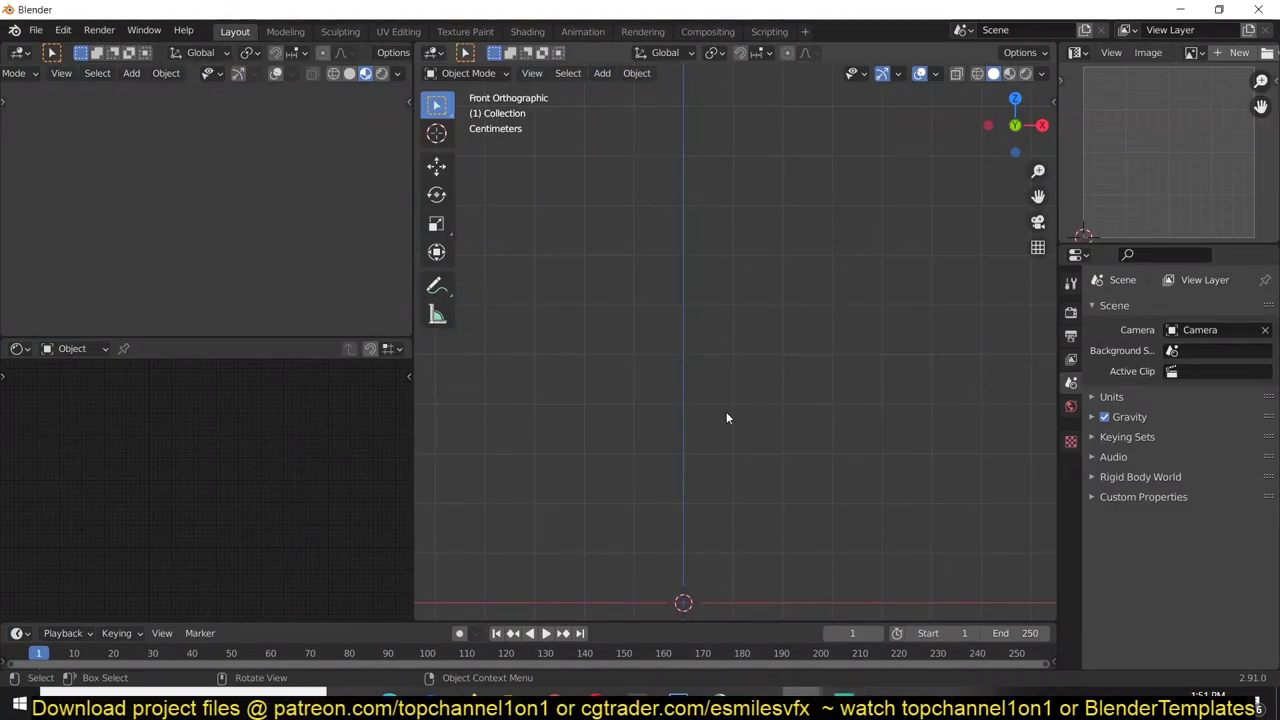
# Add a cube at the origin and scale it down to about 0.008.
pyautogui.hotkey('shift', 'a')
pyautogui.moveTo(741, 350)
pyautogui.click(793, 366)
pyautogui.scroll(-4, 793, 366)
pyautogui.press('s')
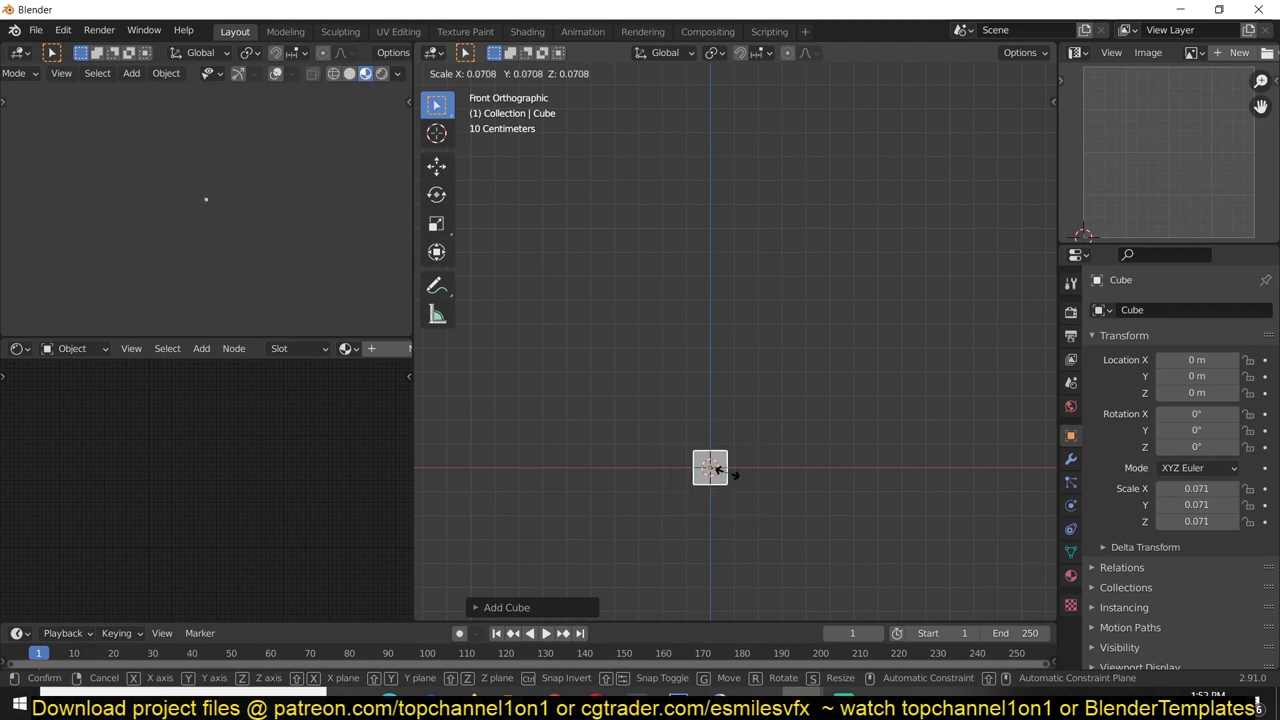
pyautogui.click(715, 470)
pyautogui.press('KP_Decimal')
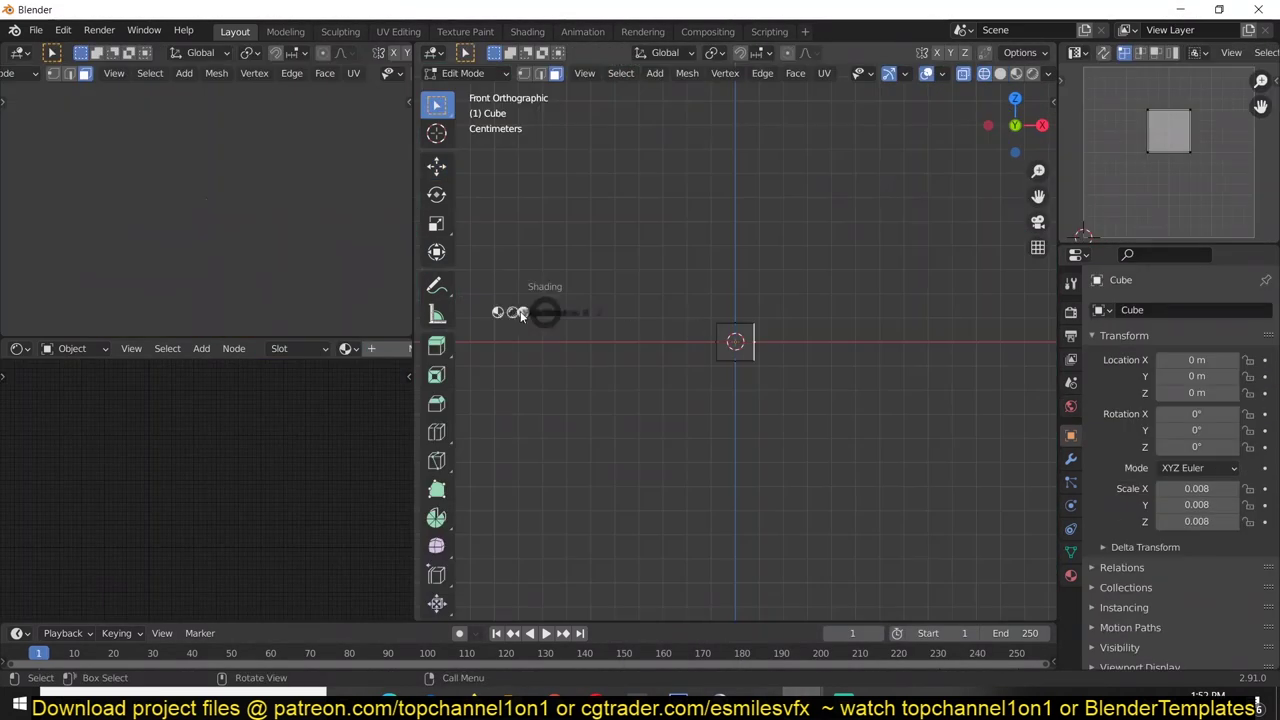
# Stretch the cube's top face far up along Z and shrink it, forming a tall tapered stem.
pyautogui.press('a')
pyautogui.click(437, 166)
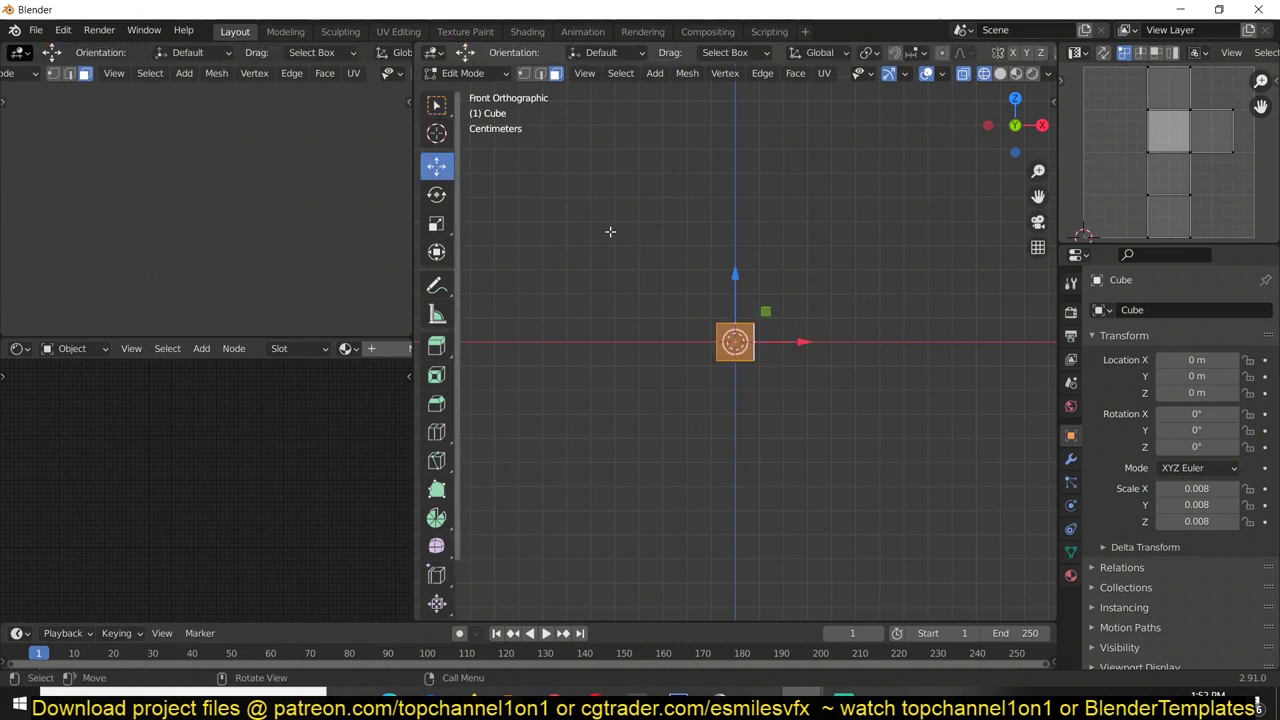
pyautogui.moveTo(662, 265); pyautogui.dragTo(842, 329)
pyautogui.keyDown('shift'); pyautogui.moveTo(842, 329); pyautogui.dragTo(832, 530, button='middle'); pyautogui.keyUp('shift')
pyautogui.moveTo(731, 447); pyautogui.dragTo(778, 80)
pyautogui.press('s')
pyautogui.click(771, 188)
pyautogui.keyDown('shift'); pyautogui.moveTo(785, 223); pyautogui.dragTo(795, 350, button='middle'); pyautogui.keyUp('shift')
pyautogui.moveTo(741, 206); pyautogui.dragTo(741, 76)
pyautogui.press('s')
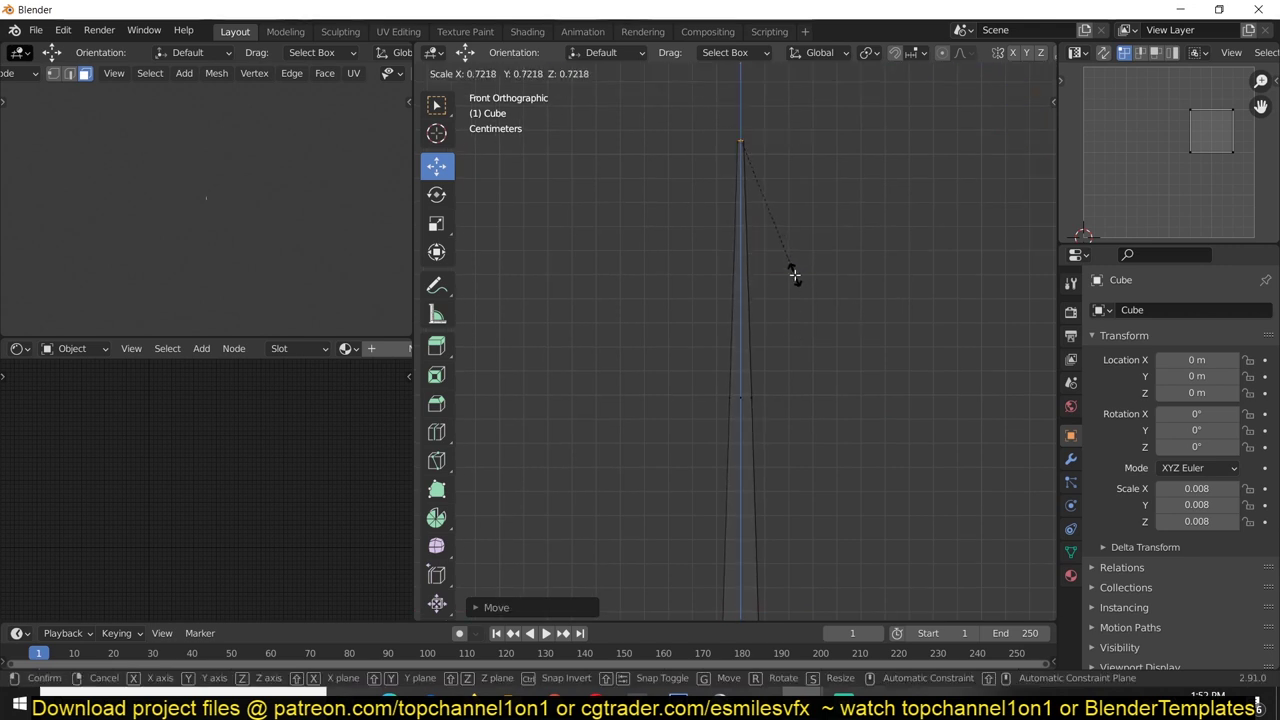
pyautogui.click(794, 275)
# Add six loop cuts along the length of the rescaled stem and return to solid display in Object Mode.
pyautogui.scroll(-4, 800, 348)
pyautogui.press('a')
pyautogui.press('s')
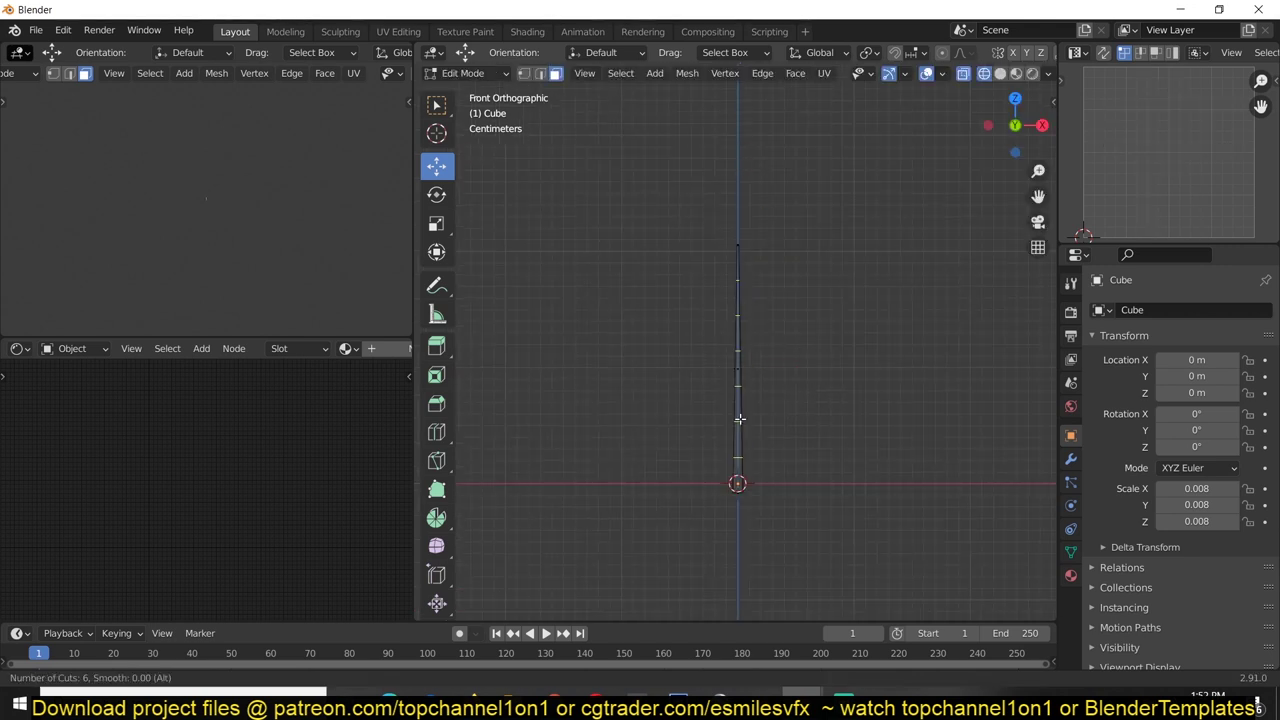
pyautogui.click(740, 419)
pyautogui.click(757, 415)
pyautogui.press('Tab')
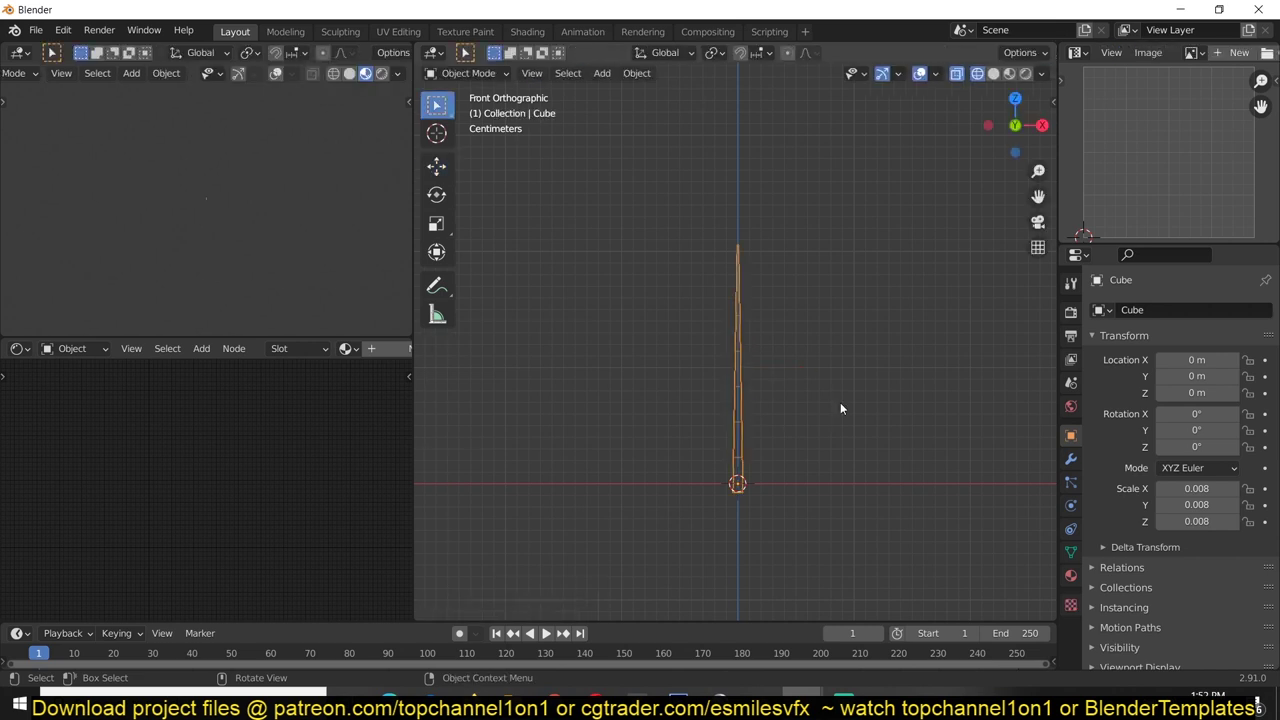
pyautogui.hotkey('shift', 'z')
# Try smooth shading on the stem and set it back to flat shading.
pyautogui.moveTo(892, 380); pyautogui.dragTo(786, 350, button='middle')
pyautogui.scroll(7, 785, 349)
pyautogui.rightClick(784, 348)
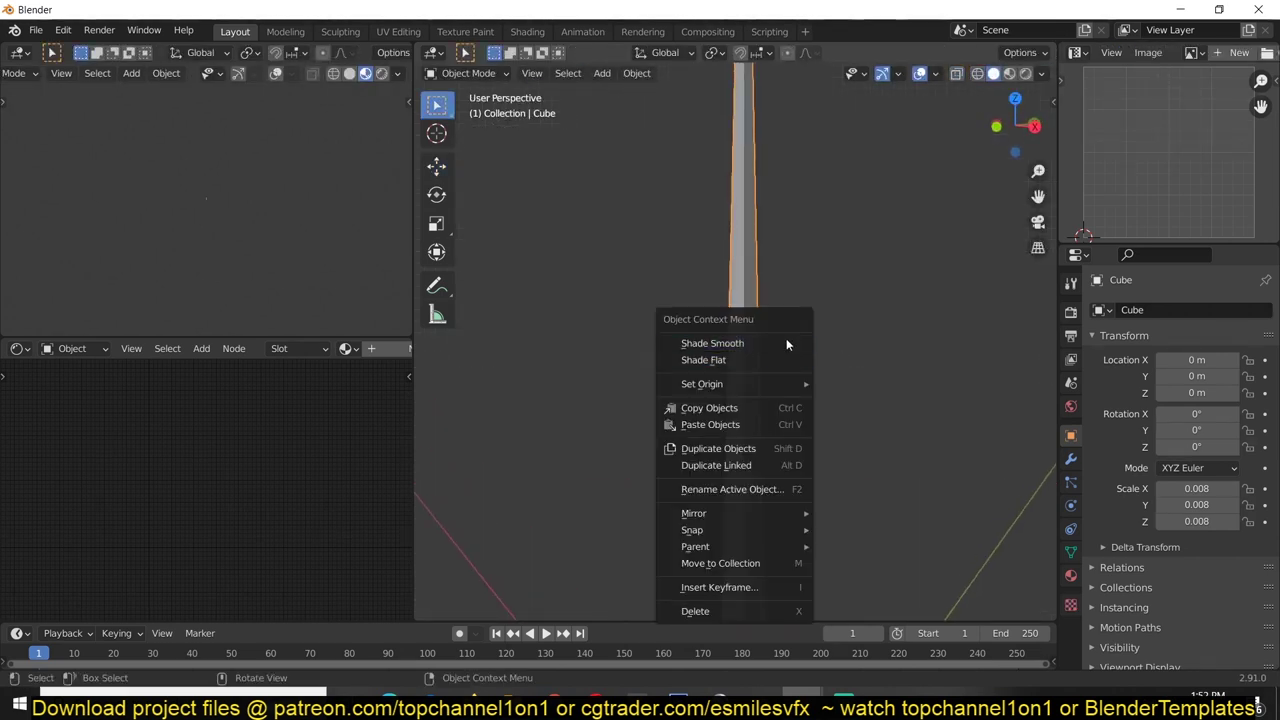
pyautogui.click(786, 345)
pyautogui.rightClick(781, 313)
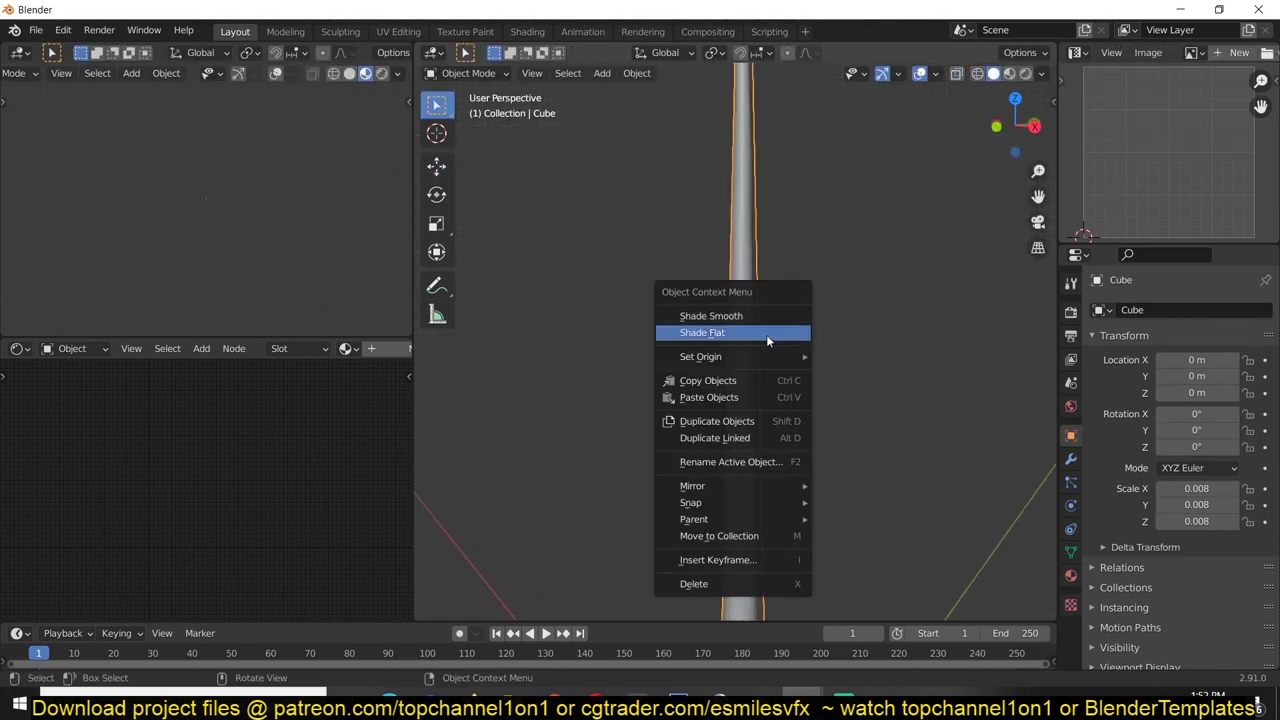
pyautogui.click(770, 333)
pyautogui.moveTo(774, 331); pyautogui.dragTo(783, 346, button='middle')
pyautogui.scroll(-4, 783, 346)
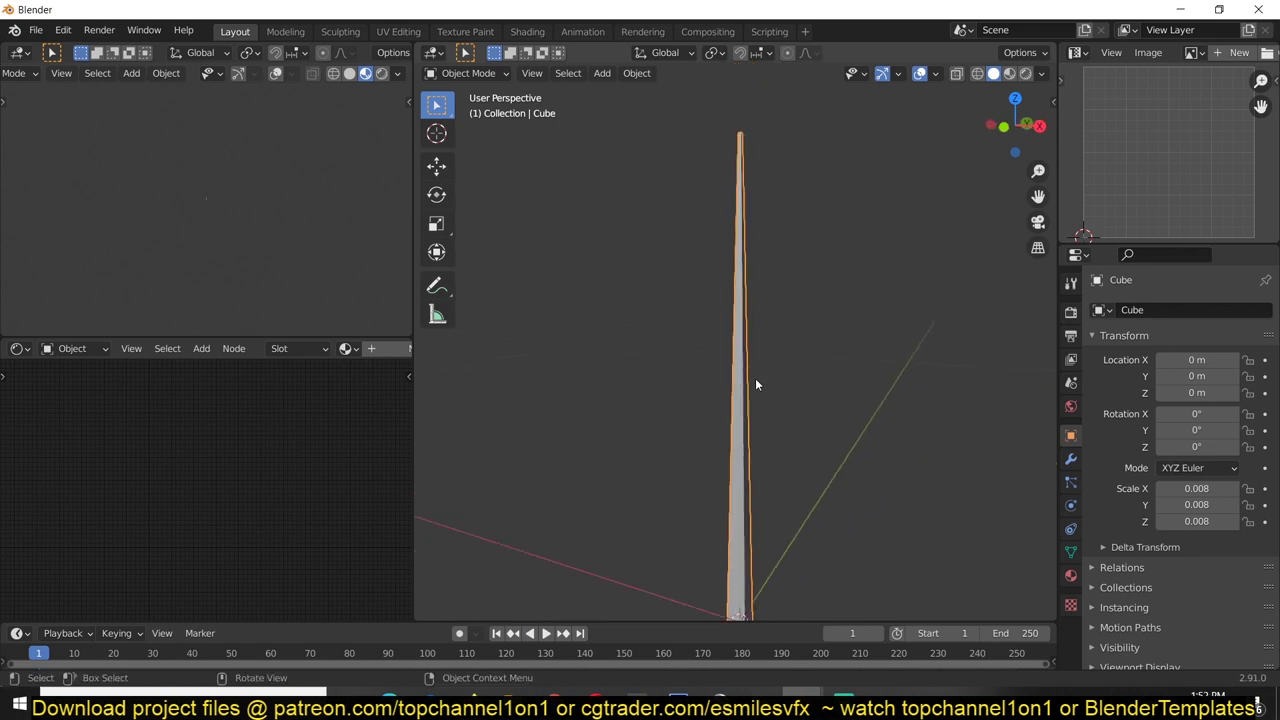
# In top view, add a plane beside the stem and scale it down to about 0.013.
pyautogui.press('KP_7')
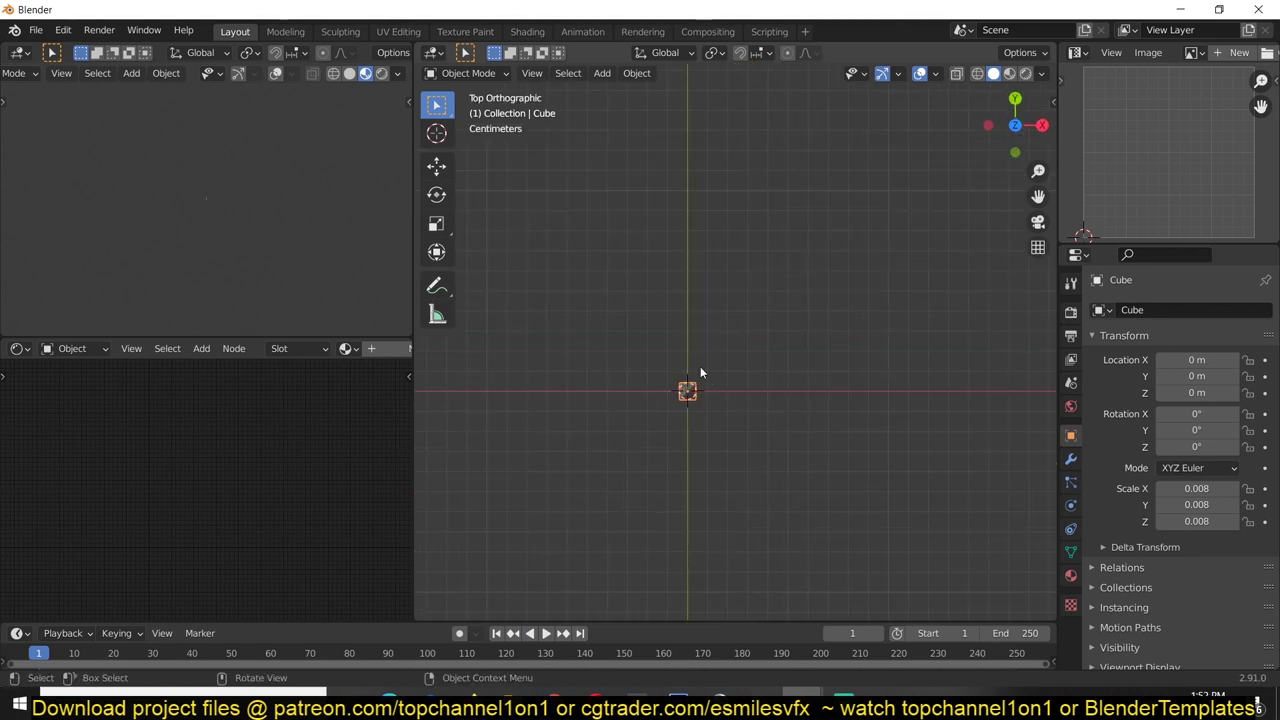
pyautogui.hotkey('shift', 'a')
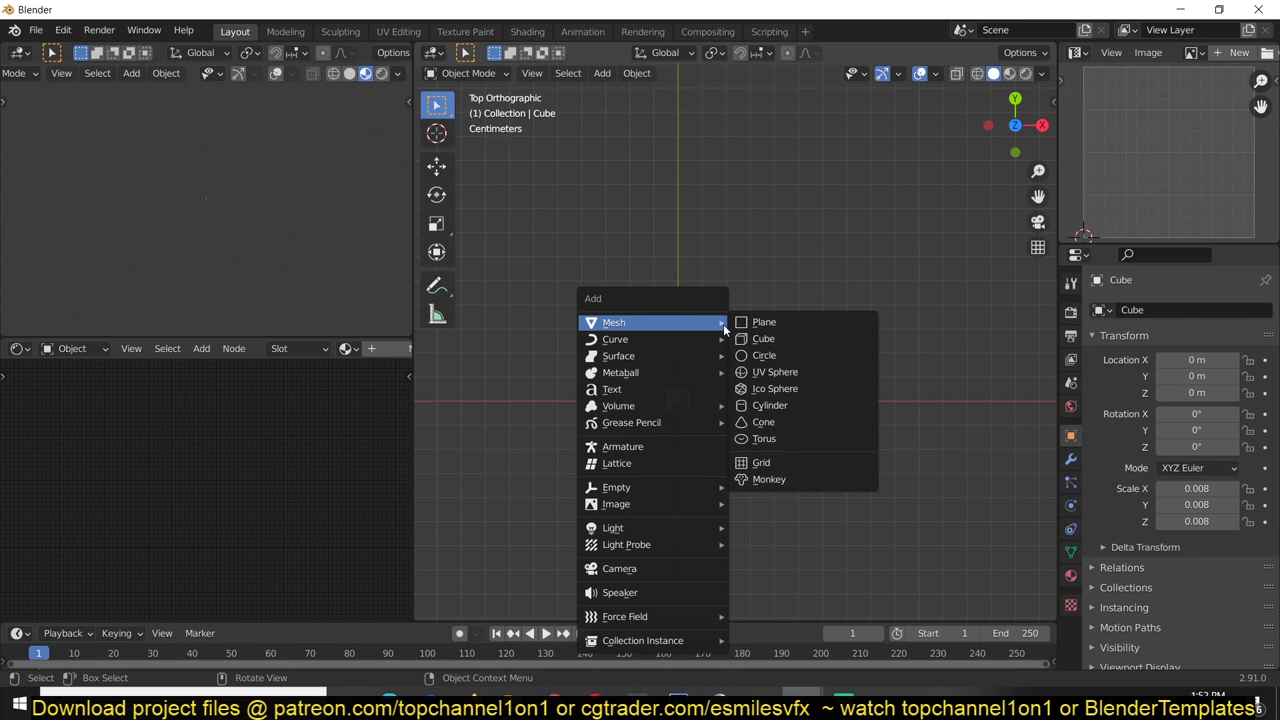
pyautogui.click(766, 320)
pyautogui.press('s')
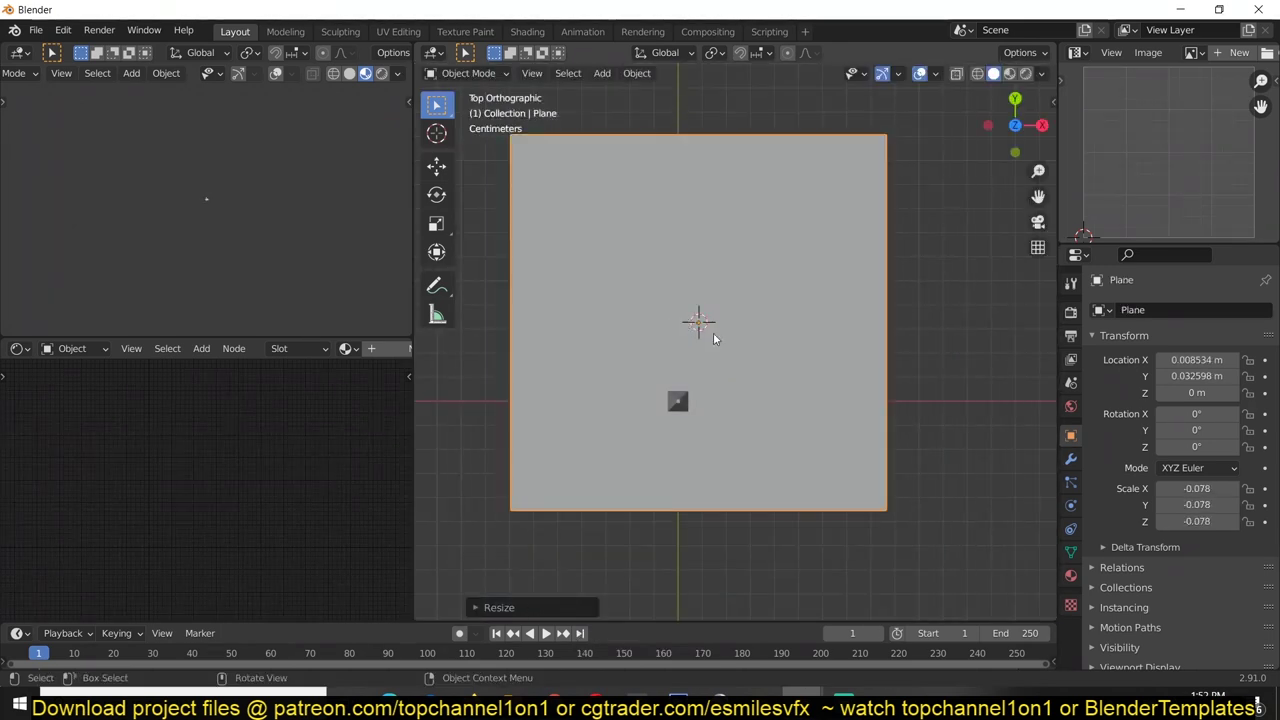
pyautogui.click(750, 378)
pyautogui.press('Tab')
# Stretch the plane along X into a long strip and narrow the whole strip along Y.
pyautogui.click(738, 288)
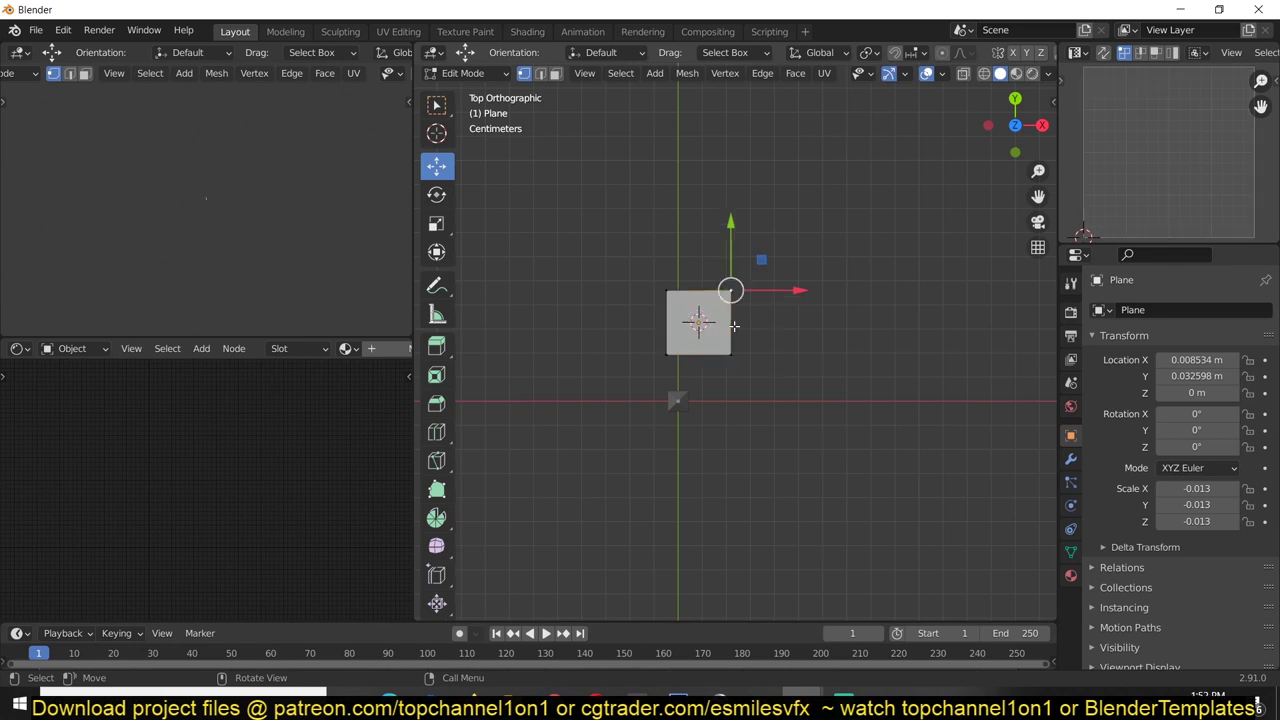
pyautogui.moveTo(738, 322); pyautogui.dragTo(988, 322)
pyautogui.press('a')
pyautogui.press('s')
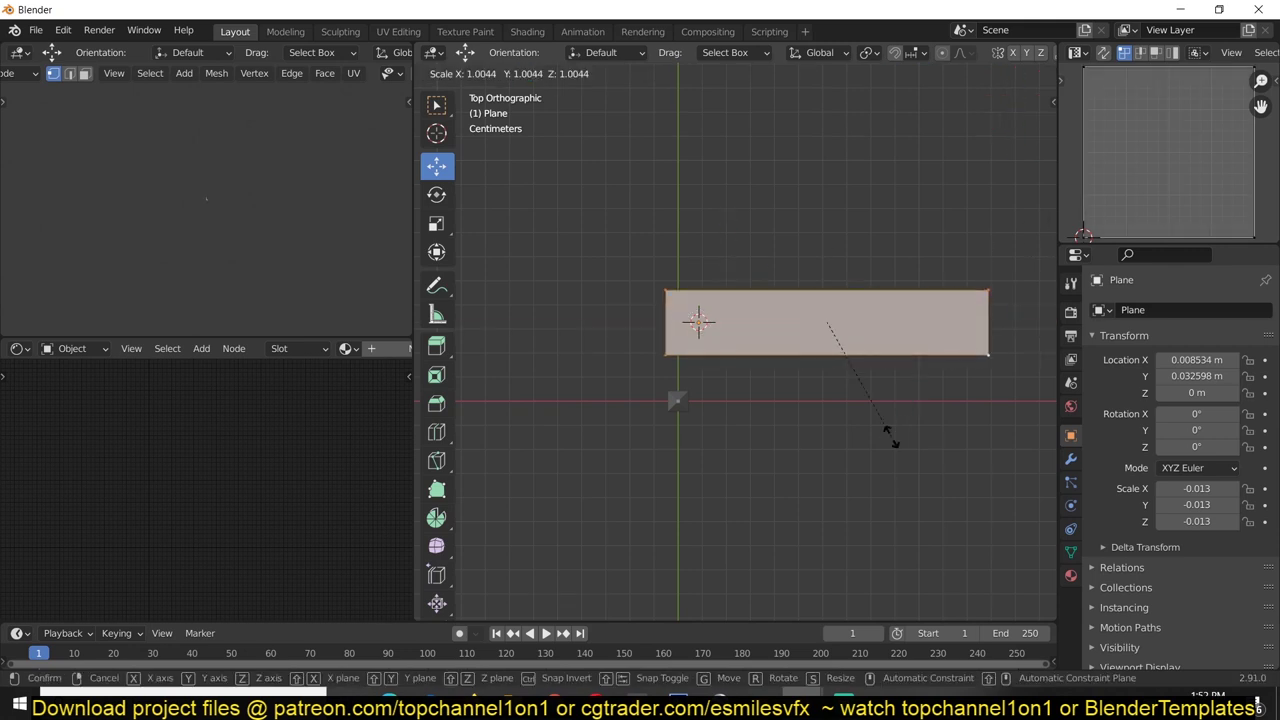
pyautogui.press('y')
pyautogui.click(849, 349)
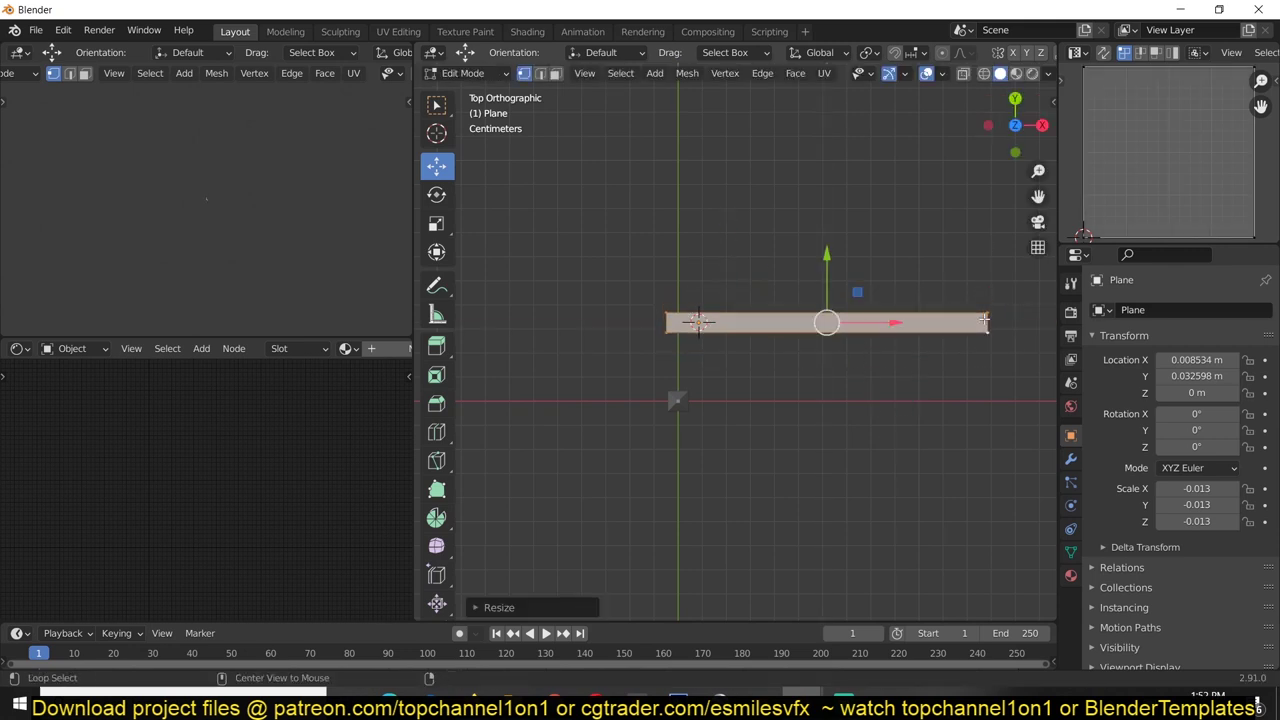
# Shrink the strip's far end almost to a point and thin the whole shape along Y into a needle.
pyautogui.click(985, 320)
pyautogui.press('s')
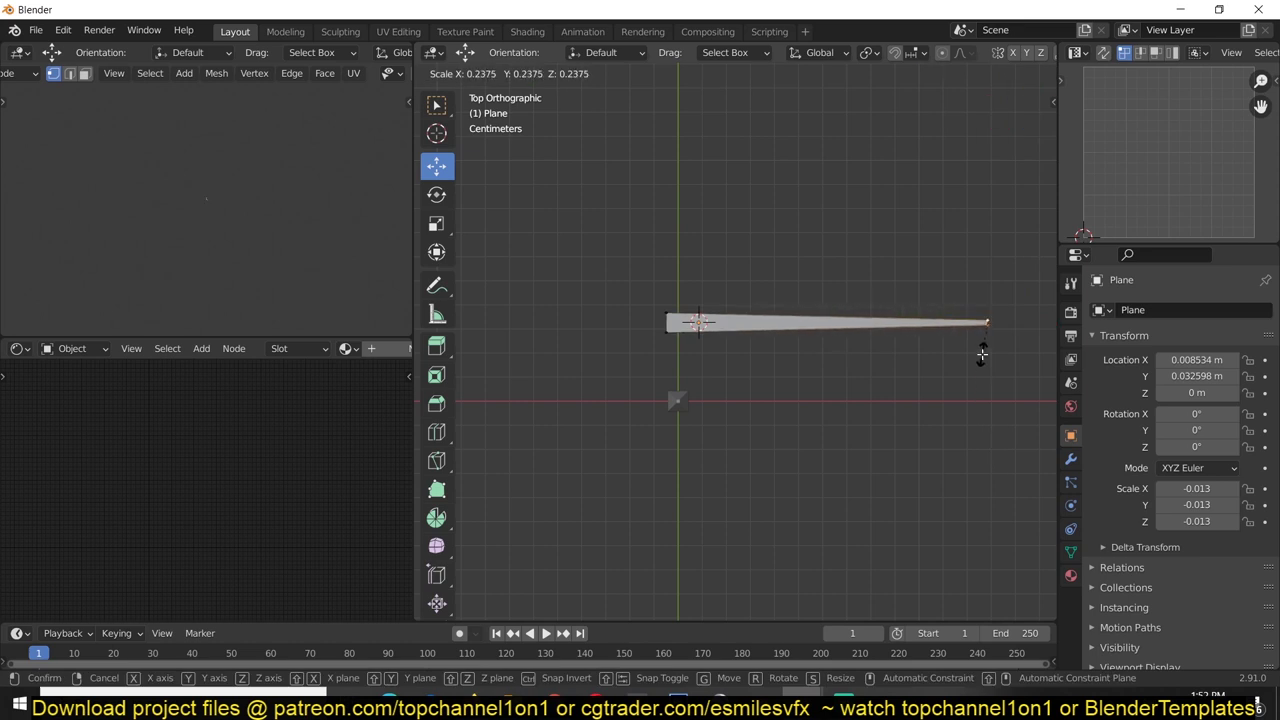
pyautogui.click(982, 354)
pyautogui.press('a')
pyautogui.press('s')
pyautogui.press('y')
pyautogui.click(857, 387)
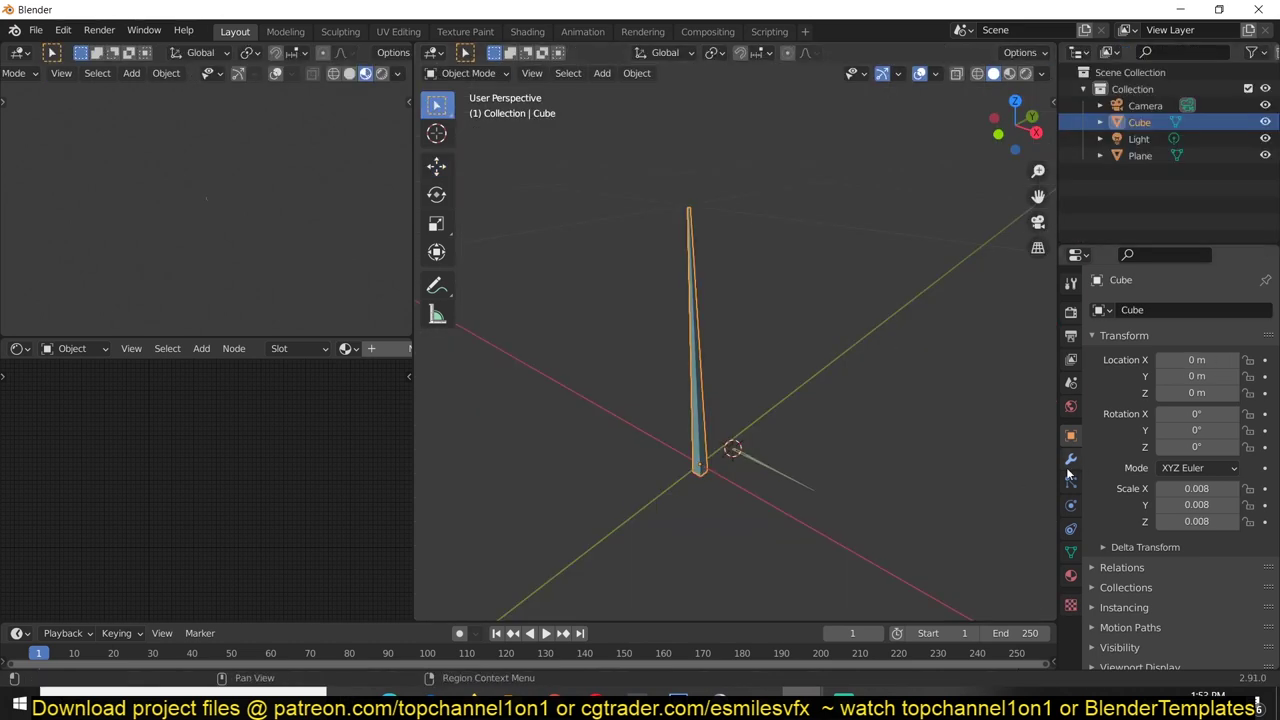
# Add a particle system of type Hair to the tapered cube stem.
pyautogui.click(1070, 460)
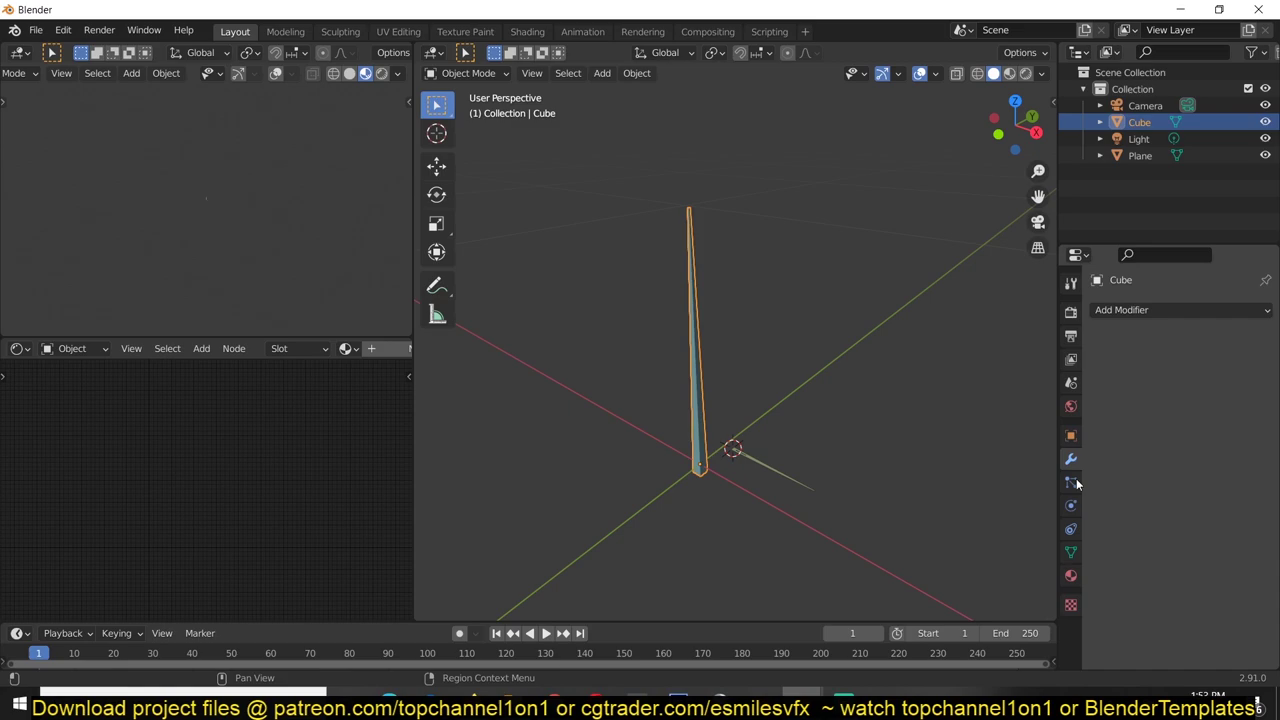
pyautogui.click(1074, 485)
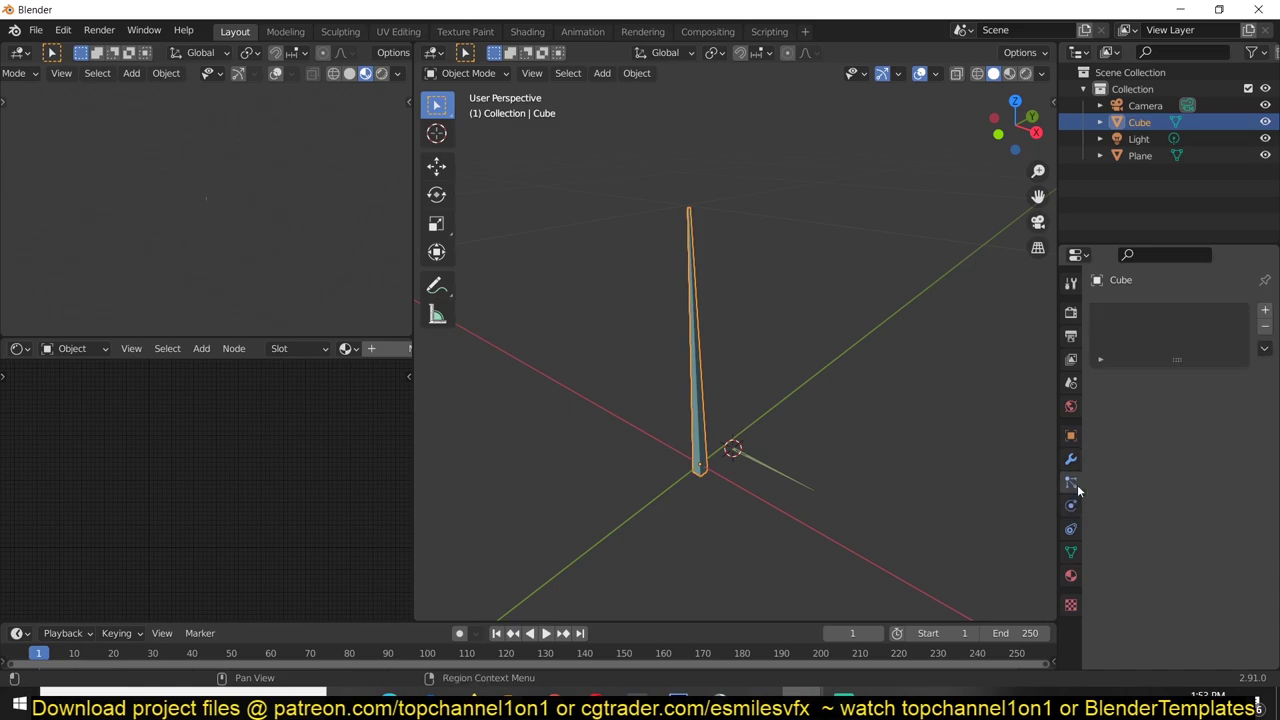
pyautogui.click(1265, 313)
pyautogui.click(1226, 401)
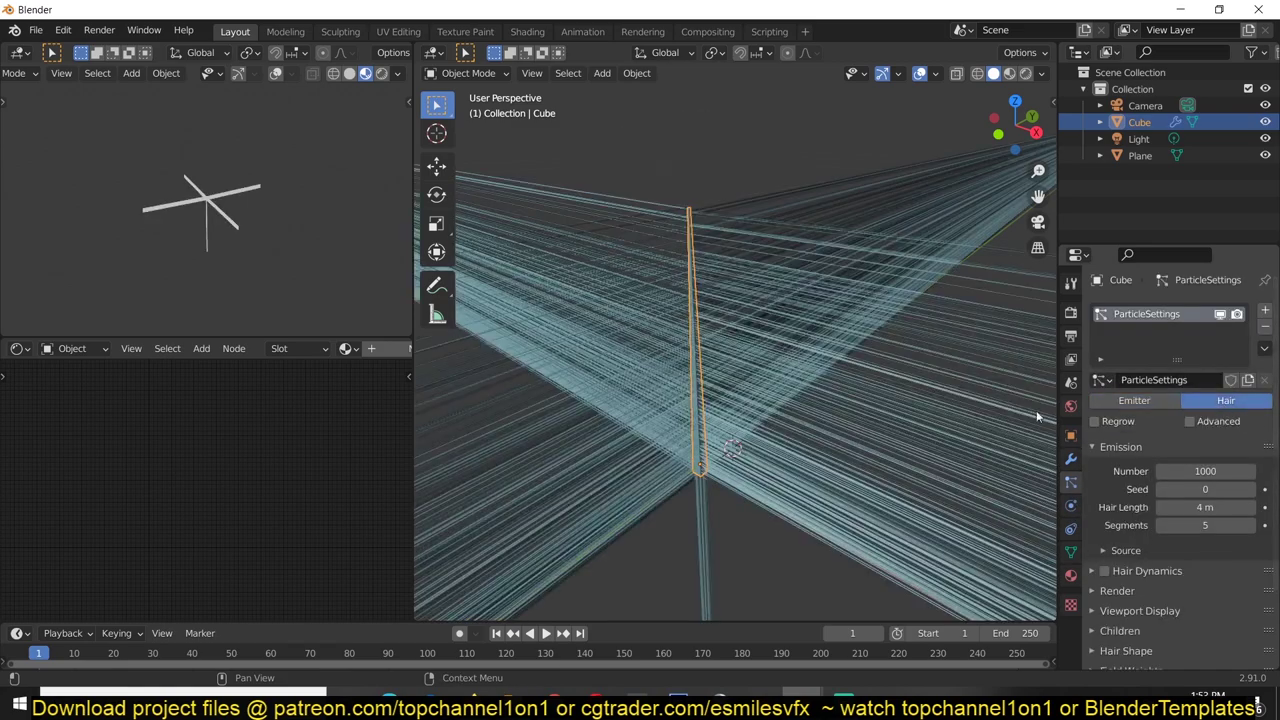
# Apply smooth shading to the stem that emits the hair.
pyautogui.moveTo(1037, 416); pyautogui.dragTo(808, 296, button='middle')
pyautogui.rightClick(808, 295)
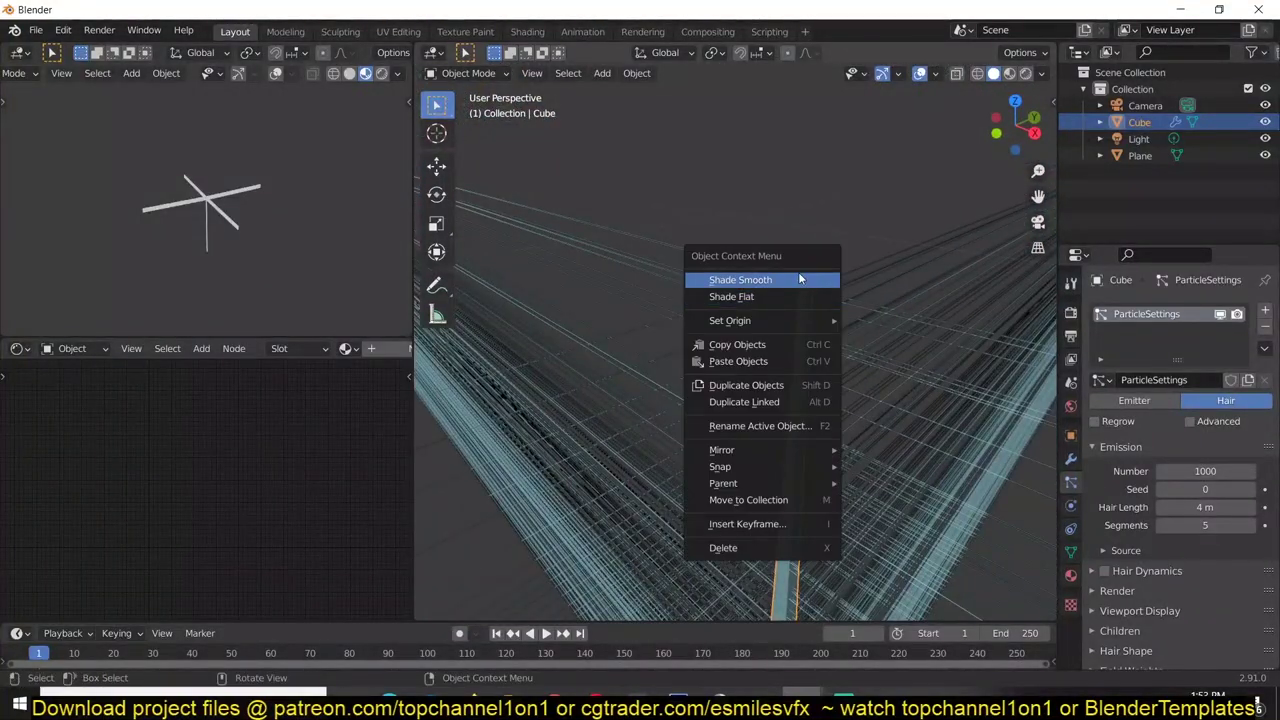
pyautogui.click(800, 279)
pyautogui.scroll(-4, 803, 342)
pyautogui.moveTo(803, 342); pyautogui.dragTo(776, 388, button='middle')
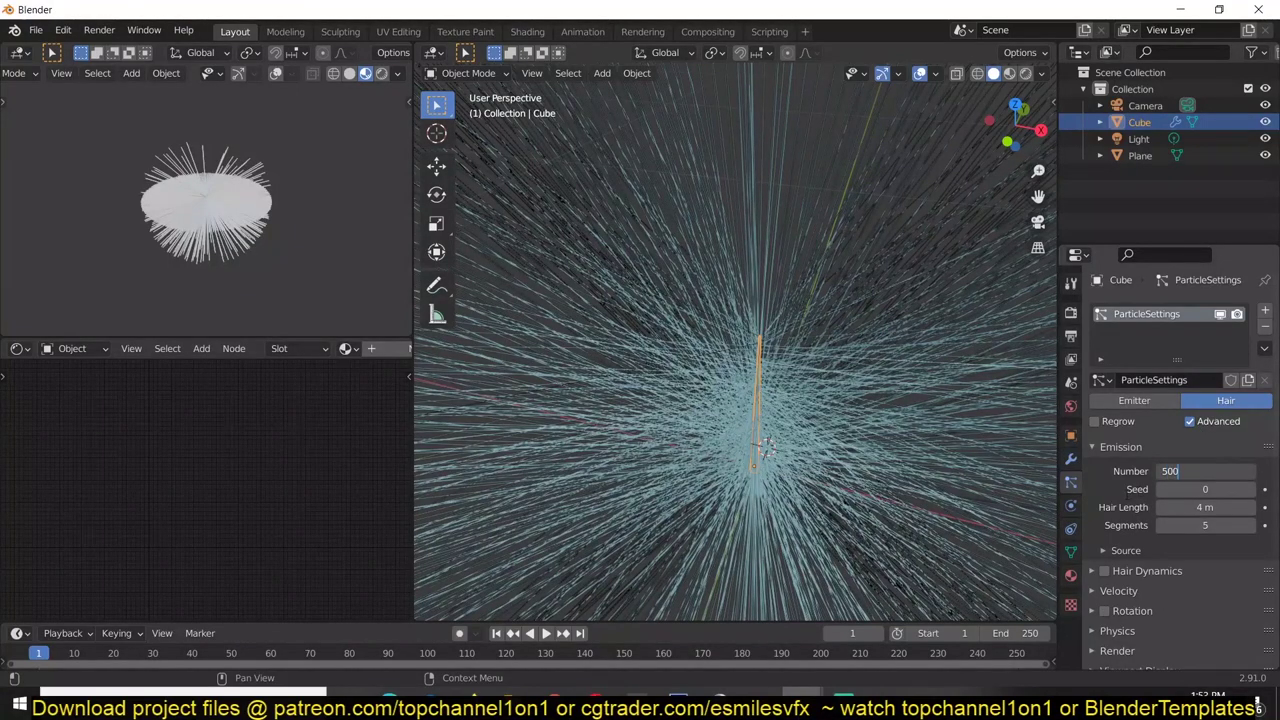
# With Advanced enabled for the hair system, set the emission number to 500.
pyautogui.press('Return')
pyautogui.moveTo(577, 371); pyautogui.dragTo(765, 316, button='middle')
pyautogui.scroll(-2, 765, 316)
pyautogui.scroll(1, 765, 316)
# Render the hair particles as Object, using the needle-shaped Plane as the instance object.
pyautogui.scroll(-5, 1132, 580)
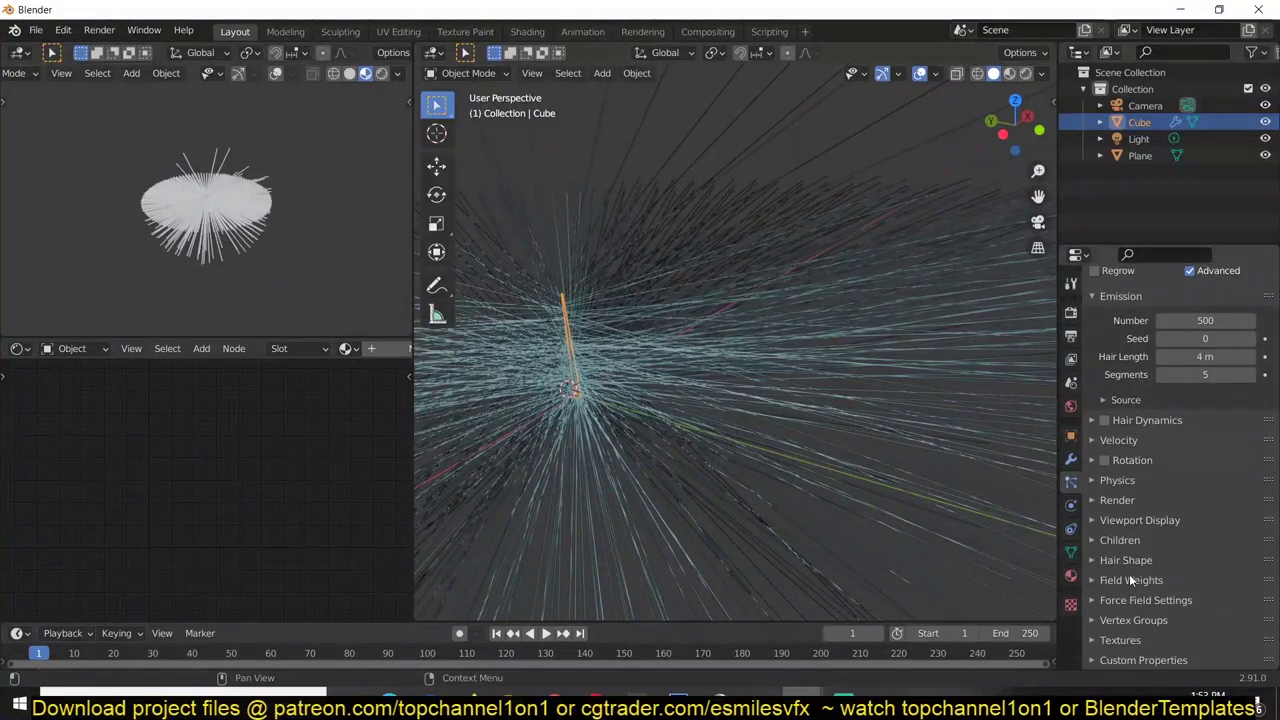
pyautogui.click(1117, 500)
pyautogui.click(1190, 525)
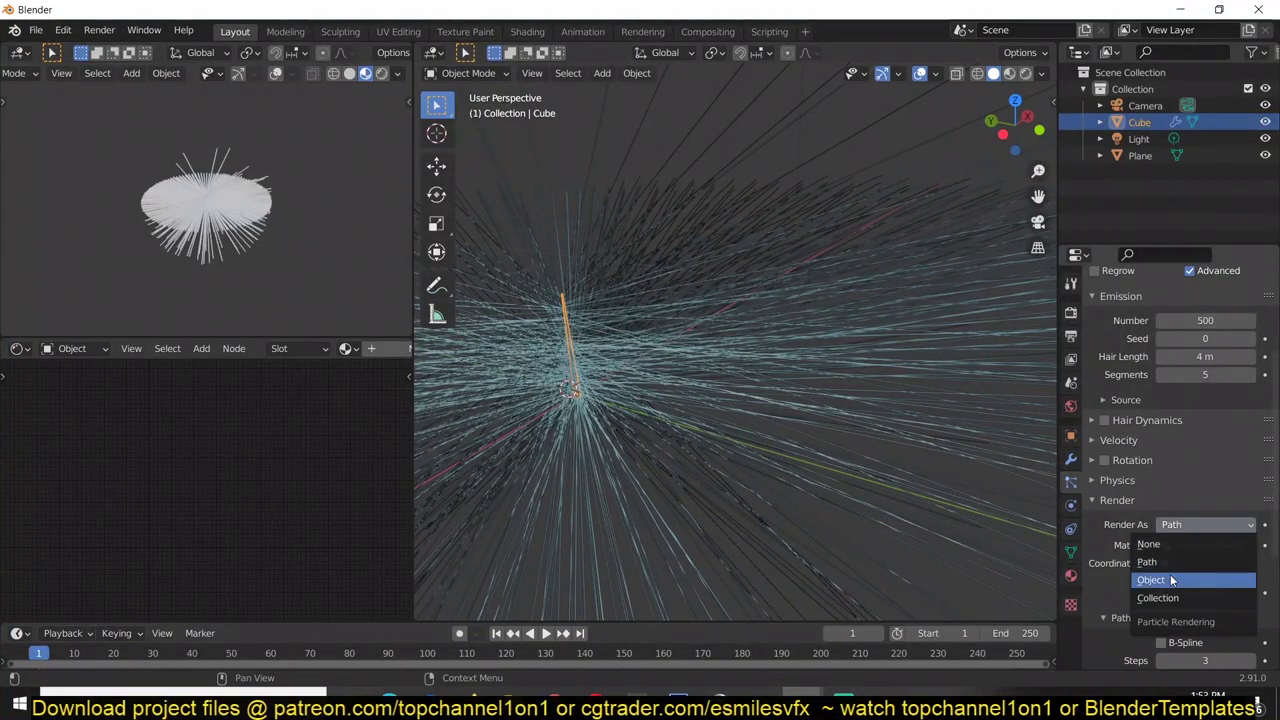
pyautogui.click(1172, 580)
pyautogui.scroll(-1, 1190, 575)
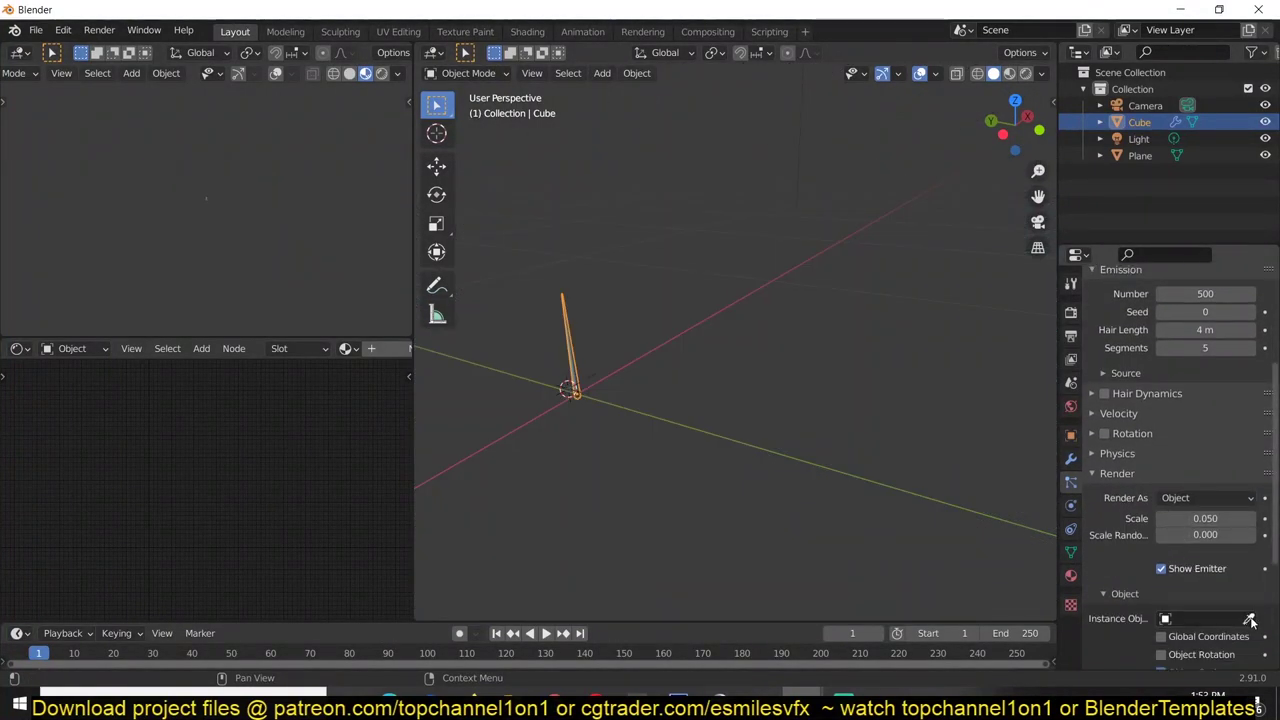
pyautogui.click(1250, 620)
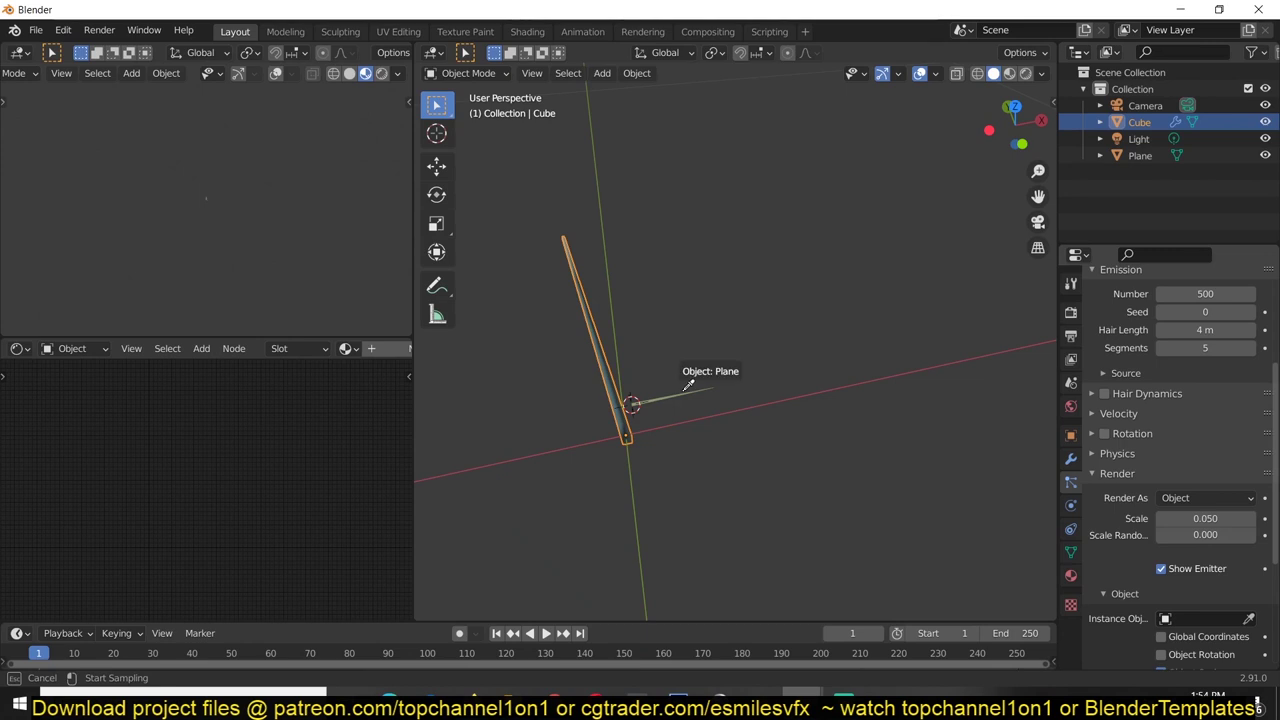
pyautogui.click(683, 391)
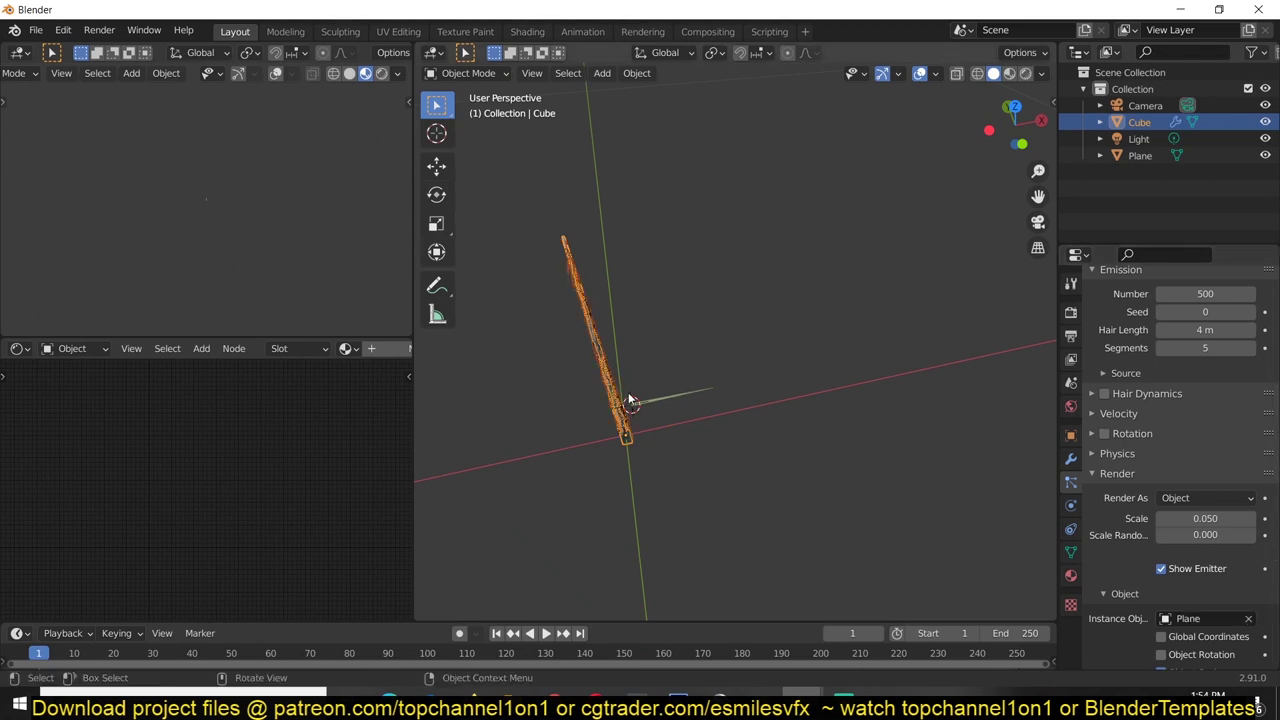
# Apply the stem's object transform and deselect everything to check the needle instances.
pyautogui.scroll(1, 628, 392)
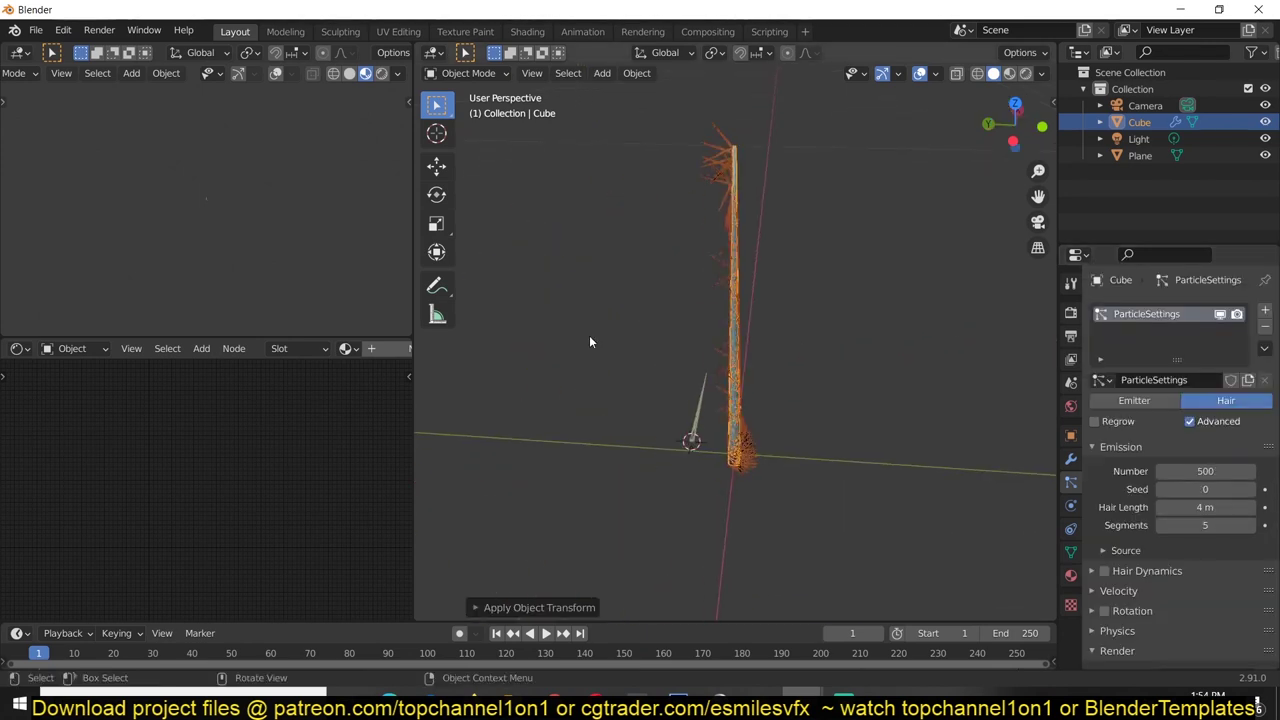
pyautogui.moveTo(589, 335); pyautogui.dragTo(600, 372, button='middle')
pyautogui.scroll(2, 620, 317)
pyautogui.click(620, 323)
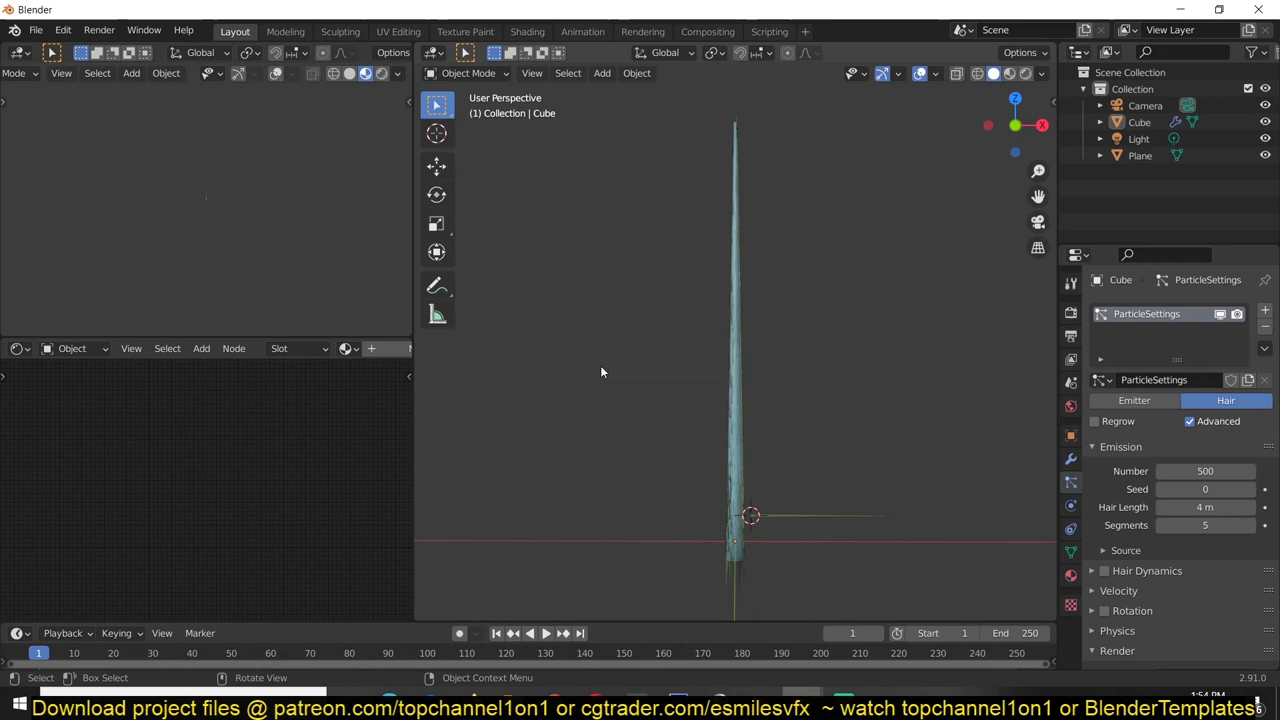
# Enable rotation for the stem's hair particles and set their orientation axis to Normal.
pyautogui.scroll(1, 698, 360)
pyautogui.click(734, 387)
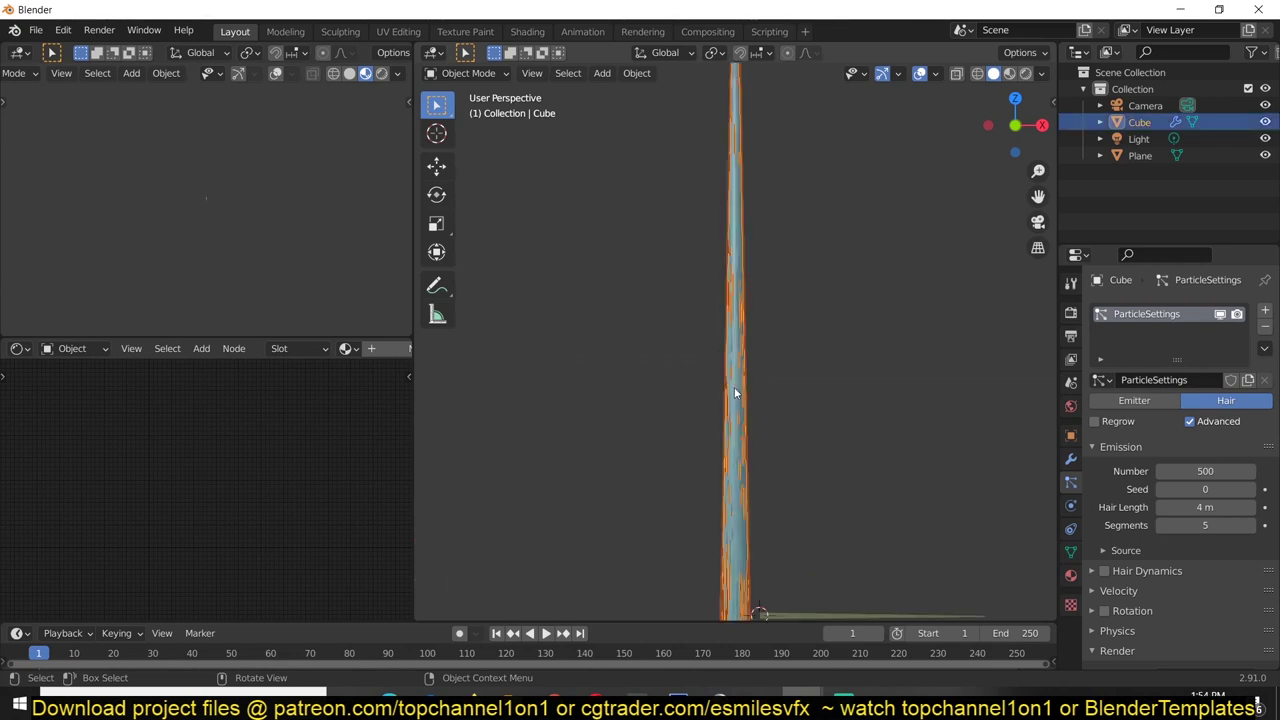
pyautogui.moveTo(734, 387); pyautogui.dragTo(690, 392, button='middle')
pyautogui.scroll(-6, 1156, 511)
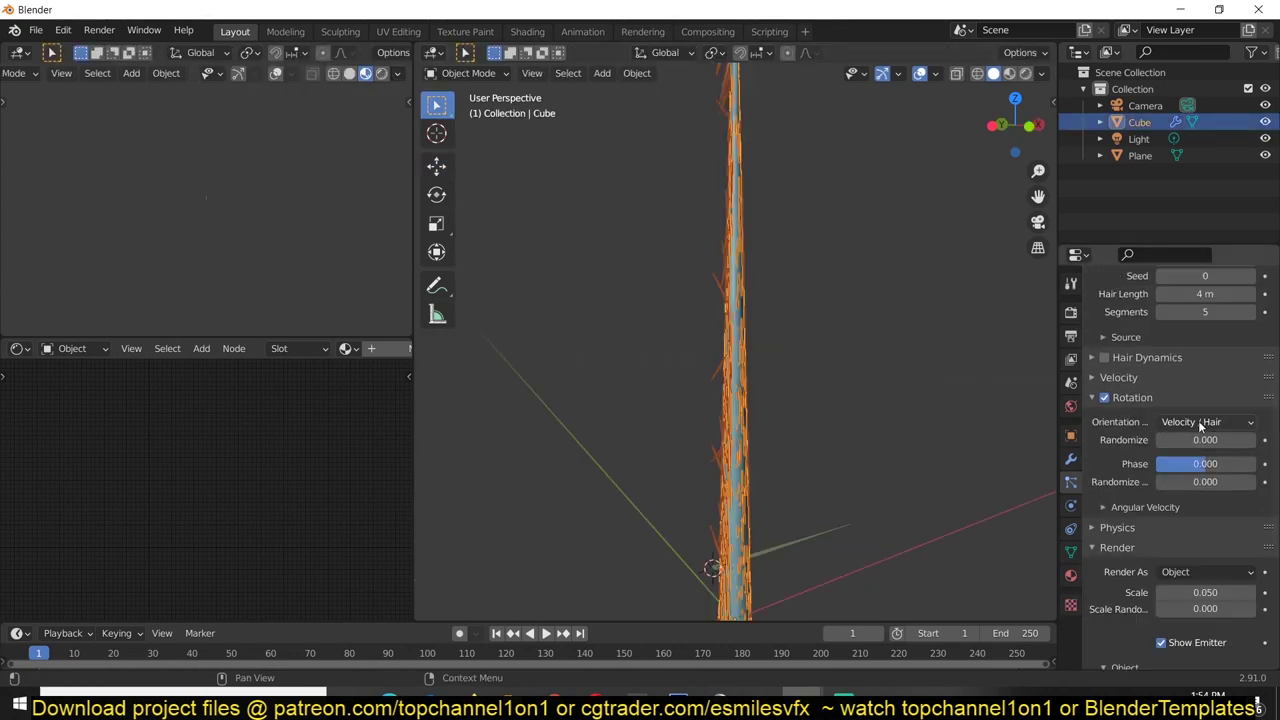
pyautogui.click(1207, 421)
pyautogui.click(1170, 460)
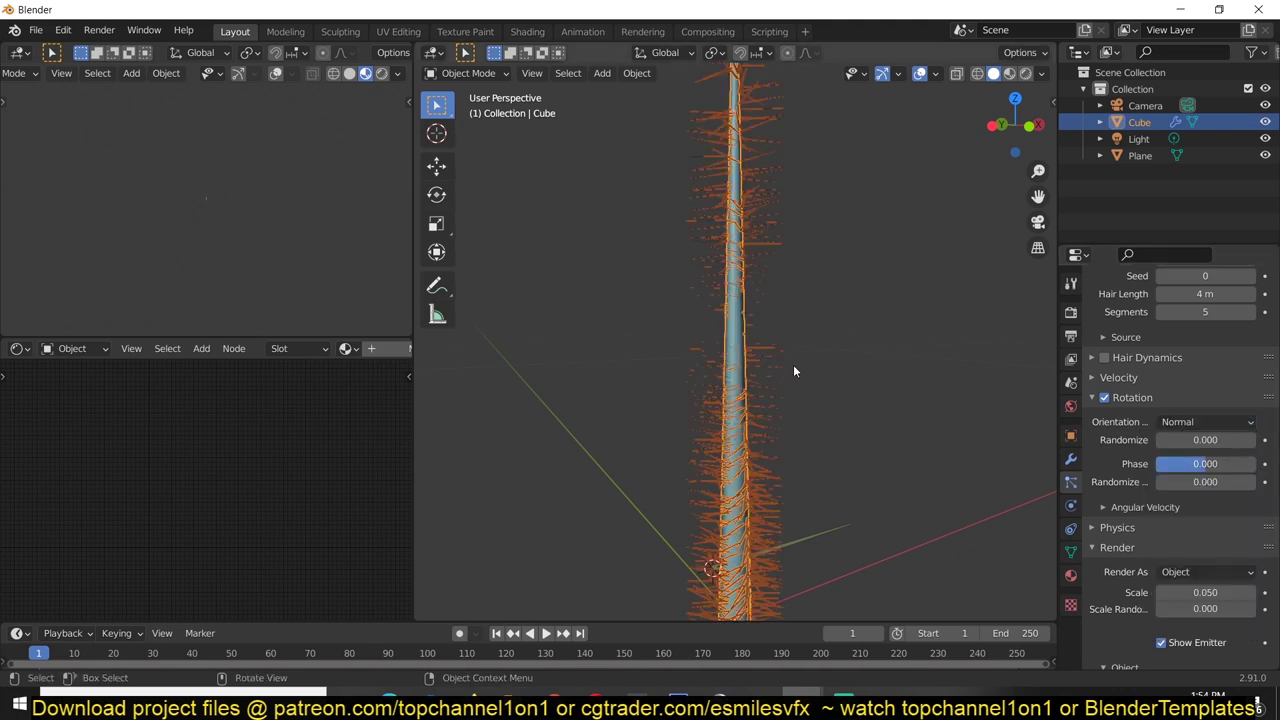
pyautogui.moveTo(794, 367); pyautogui.dragTo(757, 387, button='middle')
pyautogui.click(896, 394)
# Set the needles' rotation phase to 0.039, the phase randomization to 0.066 and the orientation randomization to 0.204.
pyautogui.moveTo(896, 394); pyautogui.dragTo(888, 305, button='middle')
pyautogui.scroll(6, 691, 402)
pyautogui.moveTo(1205, 464); pyautogui.dragTo(1214, 464)
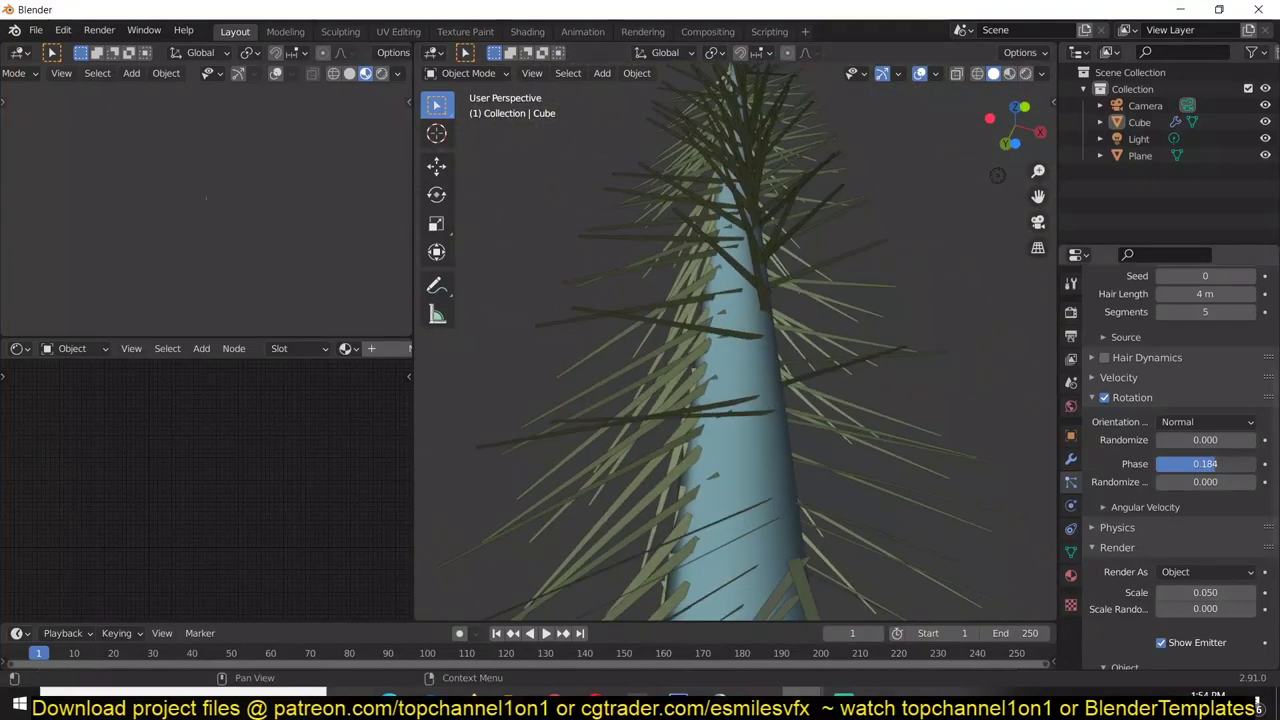
pyautogui.moveTo(888, 308); pyautogui.dragTo(748, 486, button='middle')
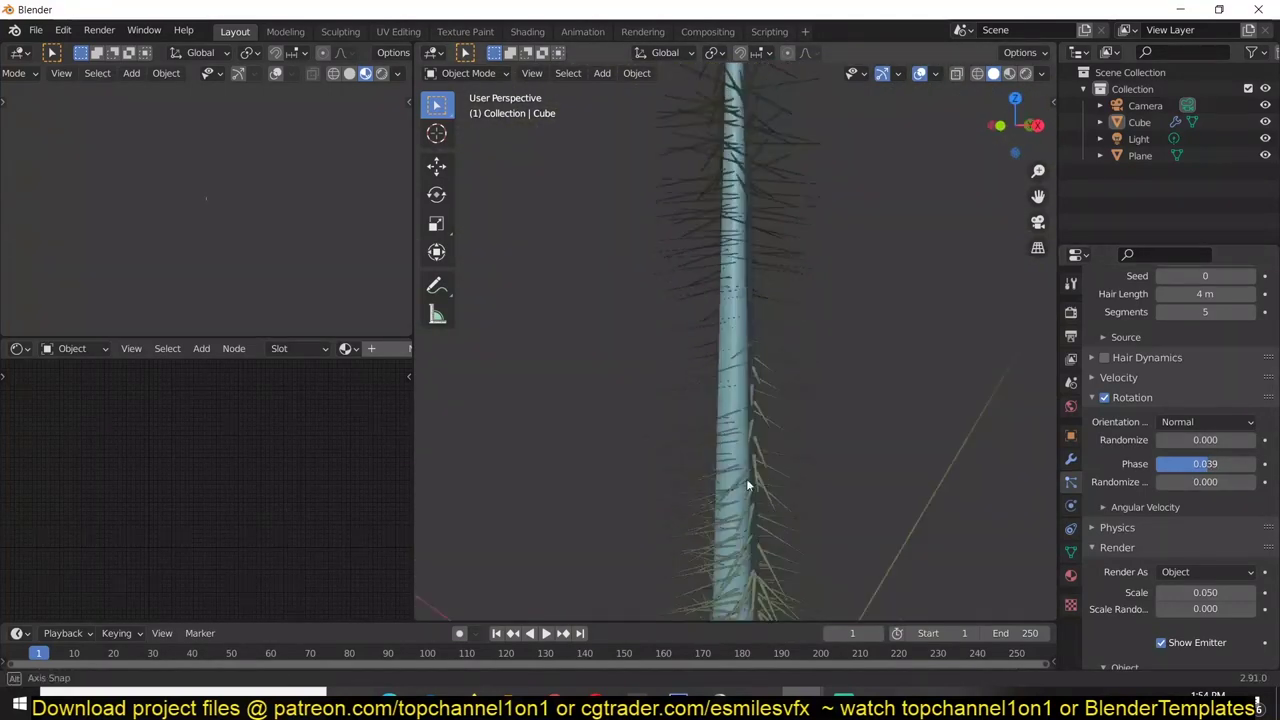
pyautogui.moveTo(1205, 484)
pyautogui.mouseDown()
pyautogui.moveTo(1218, 486)
pyautogui.moveTo(1157, 487)
pyautogui.moveTo(1215, 481)
pyautogui.mouseUp()
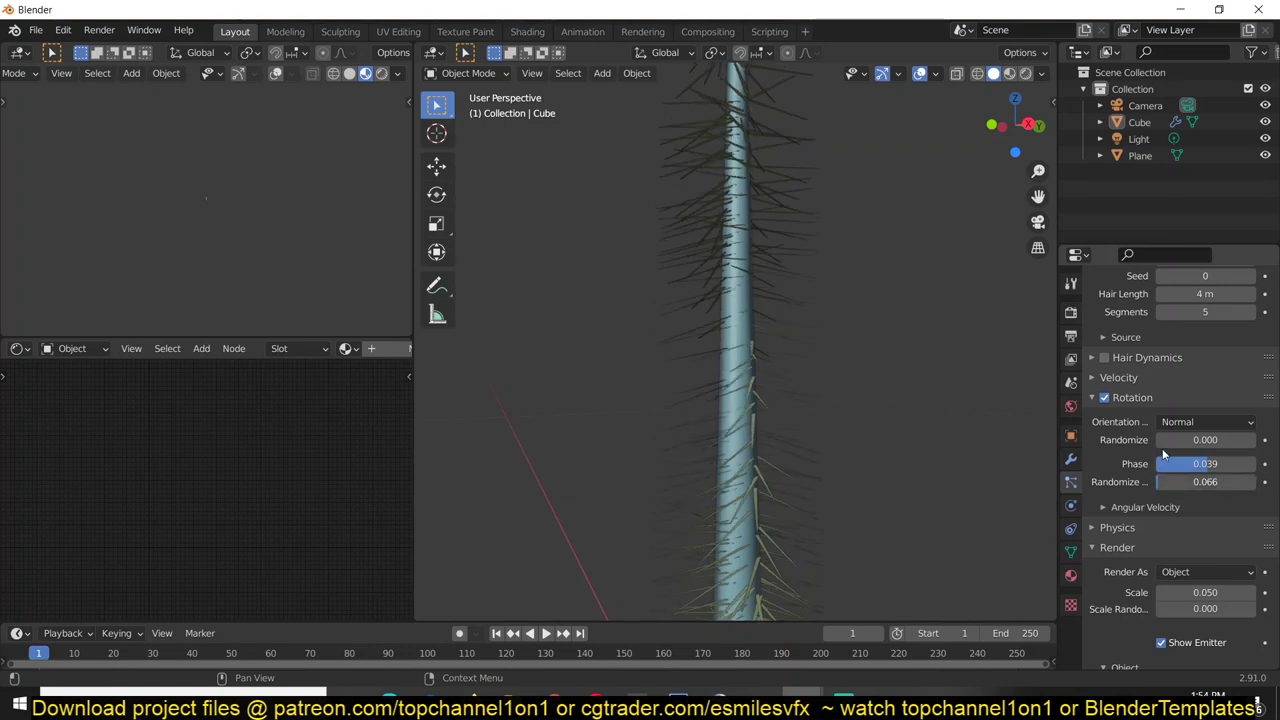
pyautogui.moveTo(1165, 441); pyautogui.dragTo(1196, 441)
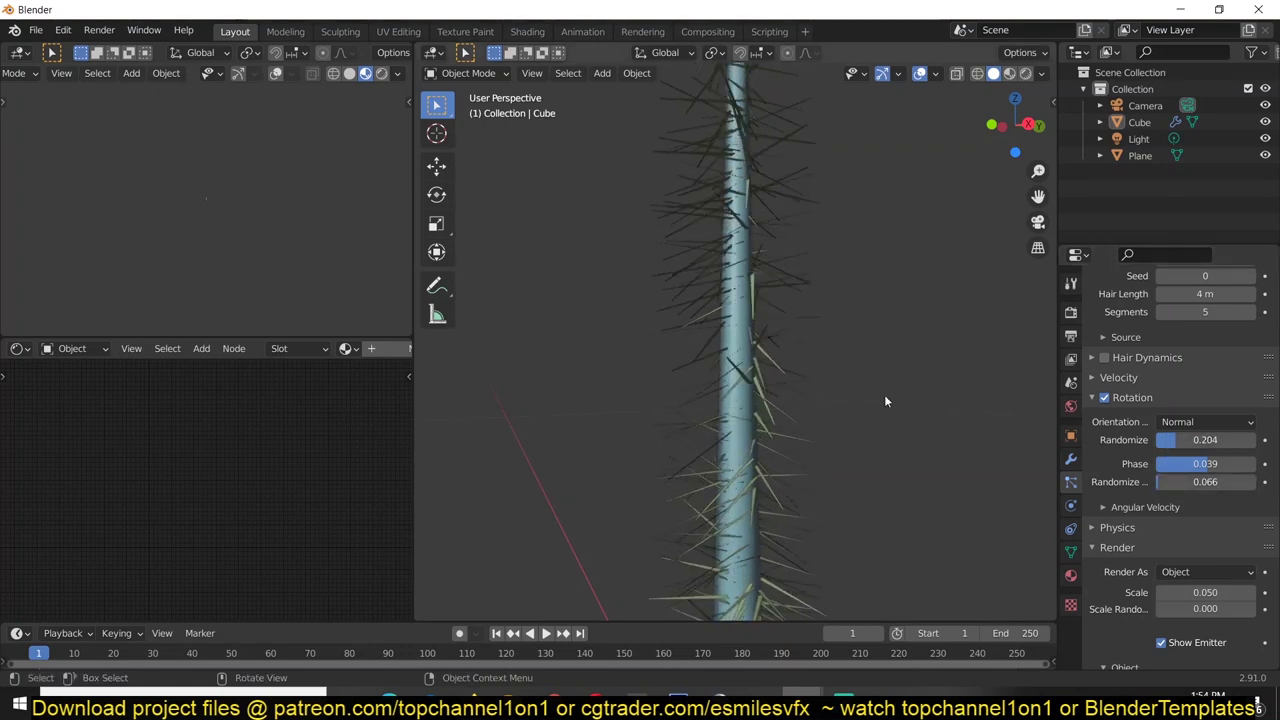
# Examine the spread of the needles around the stem in perspective and in the top orthographic view.
pyautogui.scroll(-5, 885, 401)
pyautogui.moveTo(660, 380); pyautogui.dragTo(776, 402, button='middle')
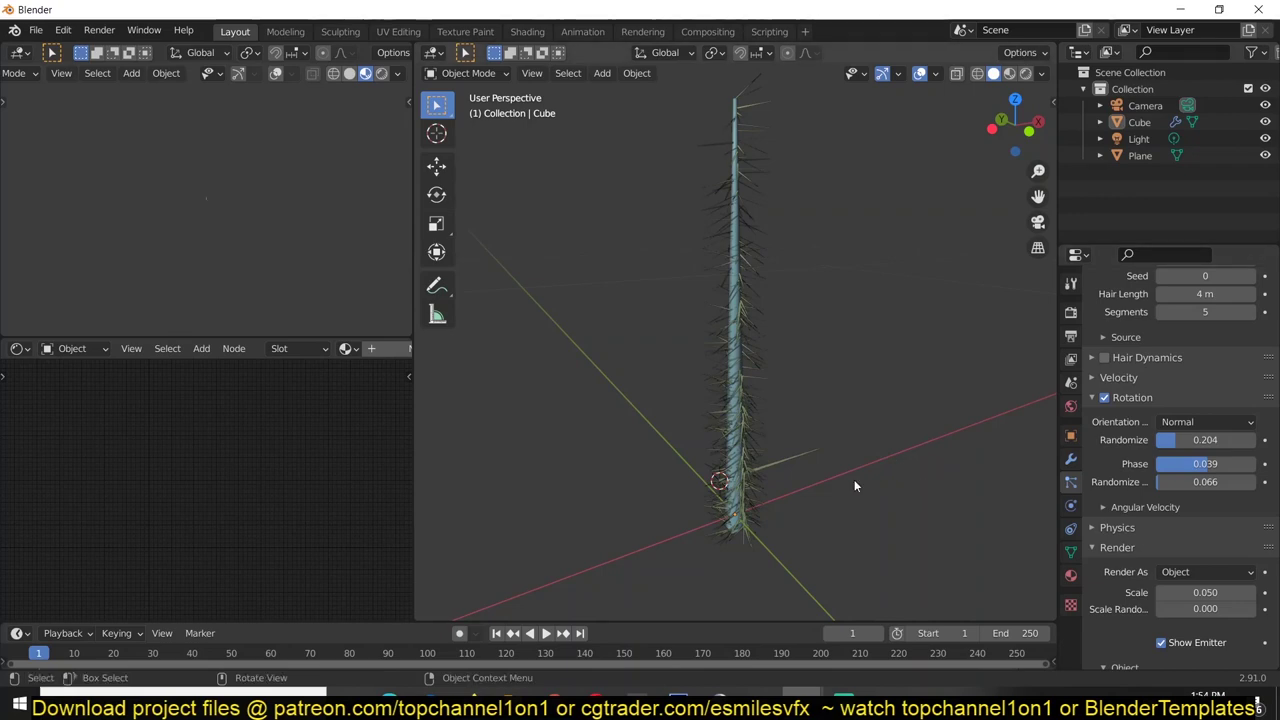
pyautogui.moveTo(854, 479); pyautogui.dragTo(957, 515, button='middle')
pyautogui.press('KP_7')
pyautogui.scroll(5, 957, 520)
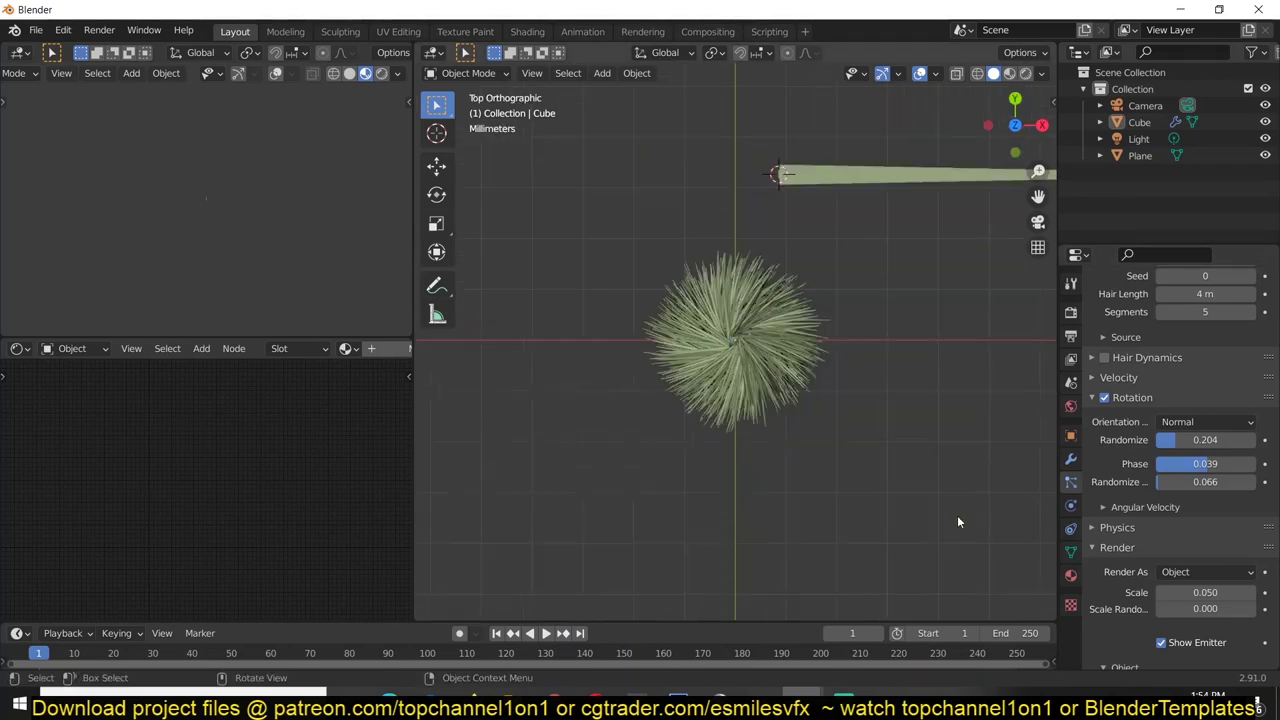
pyautogui.moveTo(914, 537); pyautogui.dragTo(918, 360, button='middle')
pyautogui.scroll(-5, 898, 316)
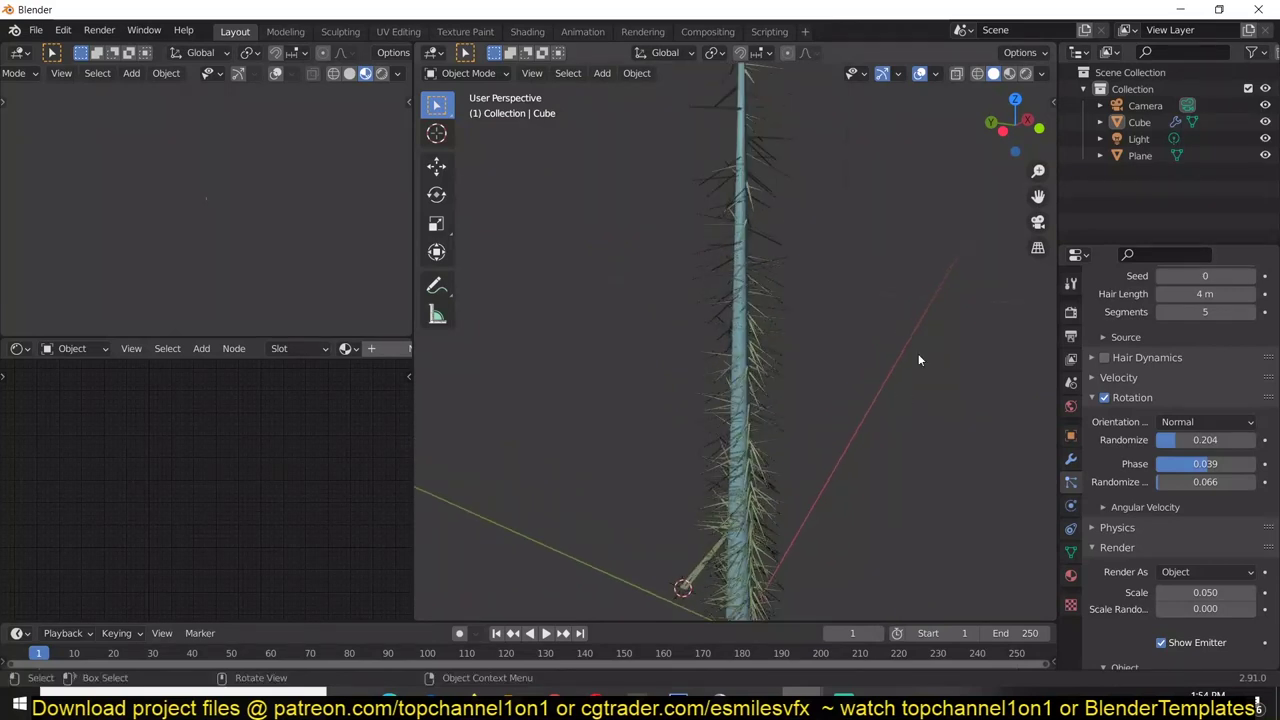
# In Material Preview shading, give the stem a new material with a bright green base color of hue 0.303 and full saturation and value.
pyautogui.click(1010, 74)
pyautogui.click(368, 348)
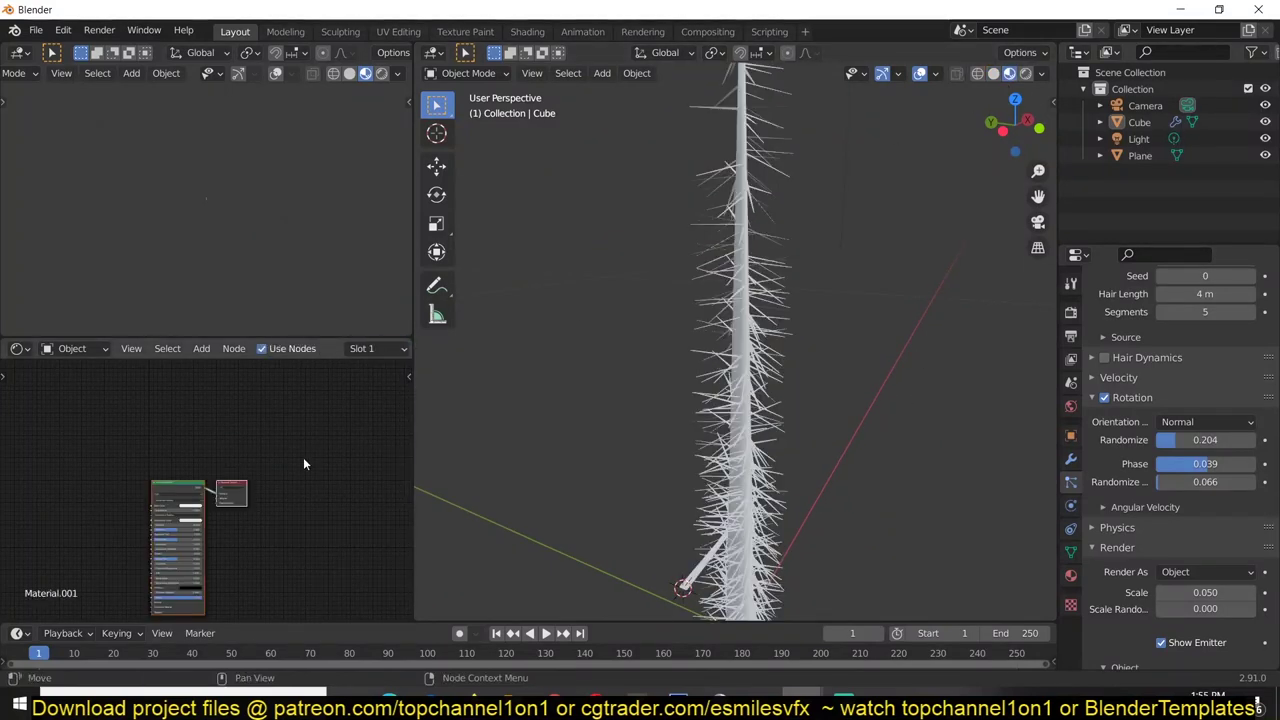
pyautogui.scroll(4, 188, 548)
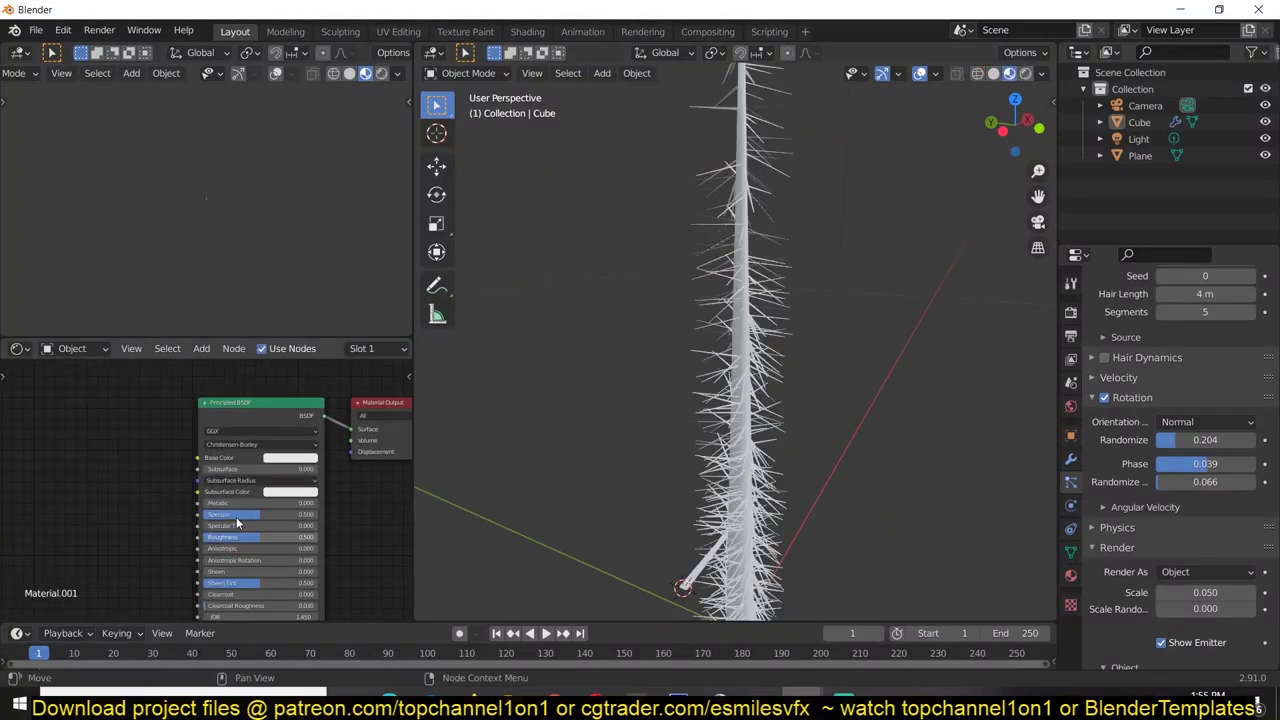
pyautogui.click(312, 444)
pyautogui.moveTo(345, 307)
pyautogui.mouseDown()
pyautogui.moveTo(325, 319)
pyautogui.moveTo(295, 273)
pyautogui.mouseUp()
pyautogui.moveTo(407, 249); pyautogui.dragTo(407, 236)
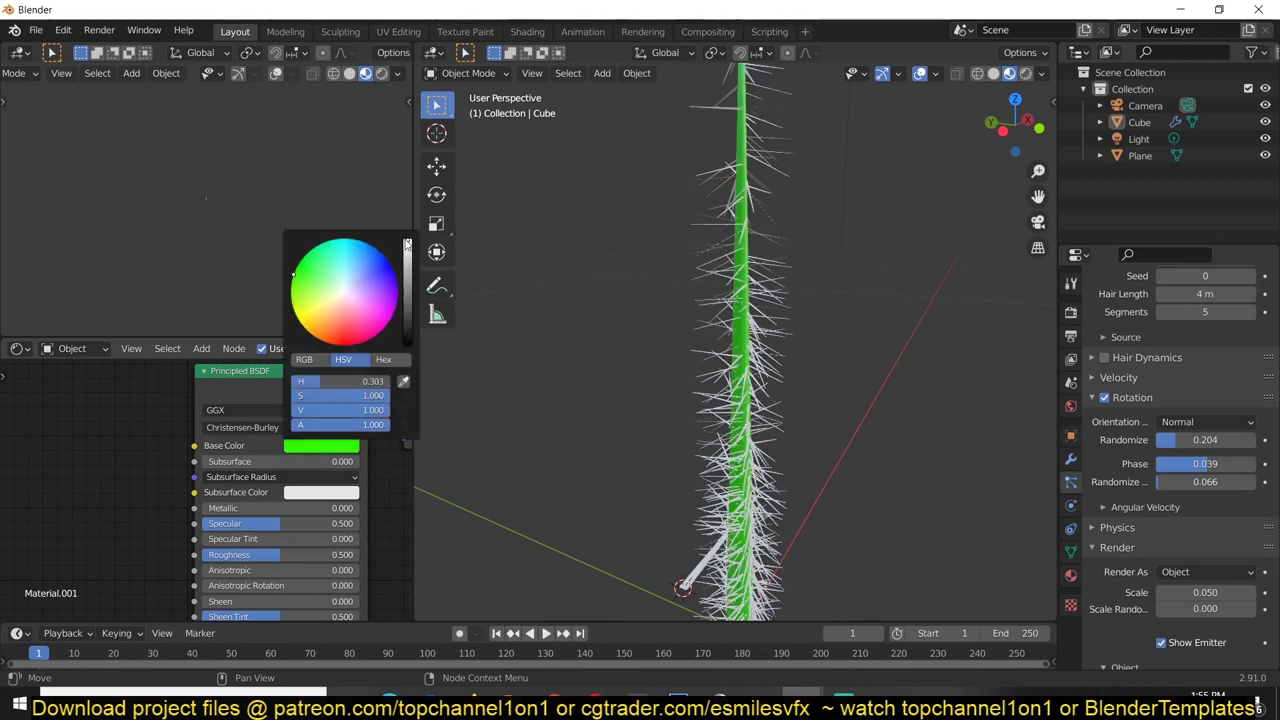
# Give the needle Plane a new material with a dark green base color of hue 0.270, saturation 0.792 and value 0.273.
pyautogui.scroll(-4, 931, 463)
pyautogui.moveTo(931, 463); pyautogui.dragTo(864, 523, button='middle')
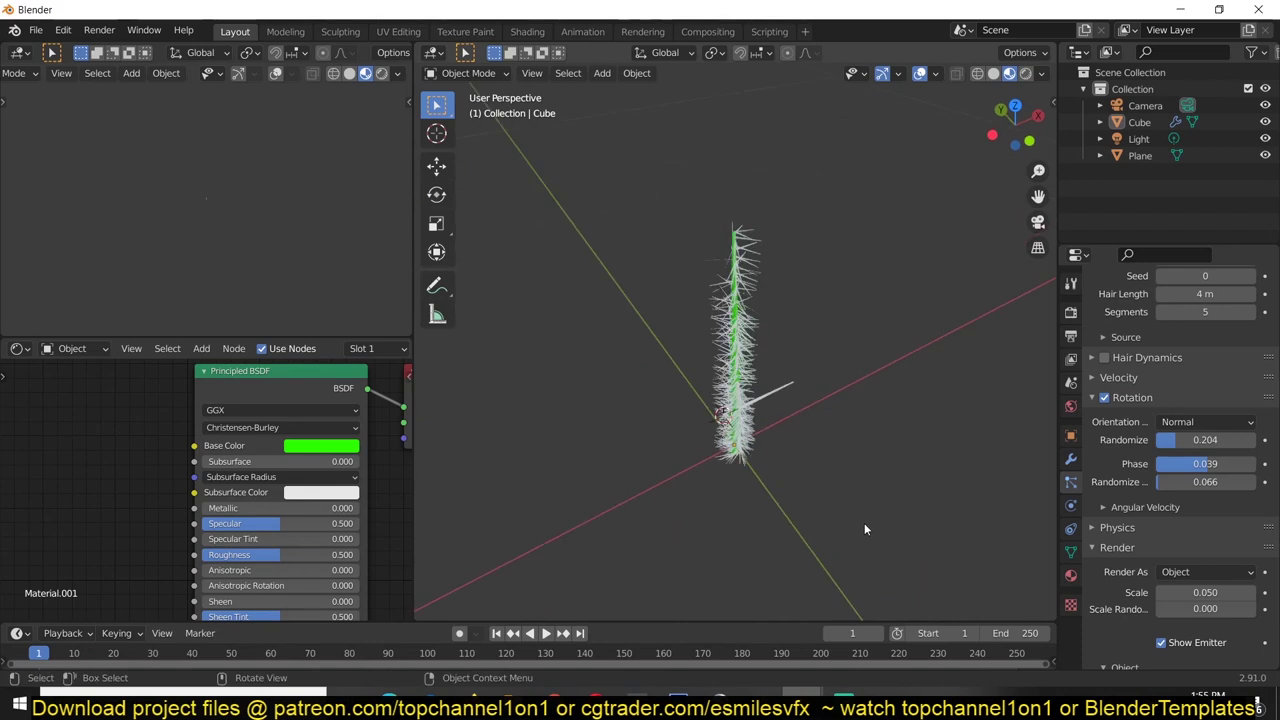
pyautogui.click(781, 393)
pyautogui.click(389, 351)
pyautogui.scroll(1, 327, 454)
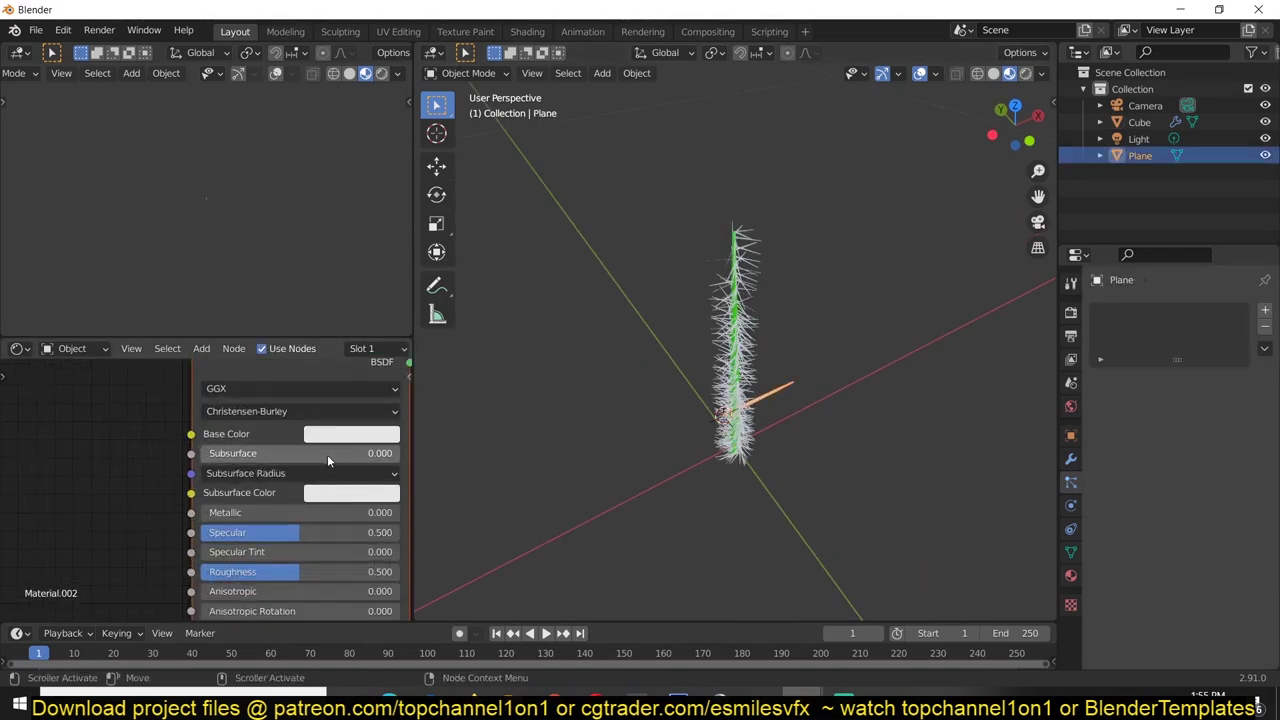
pyautogui.click(340, 434)
pyautogui.click(330, 255)
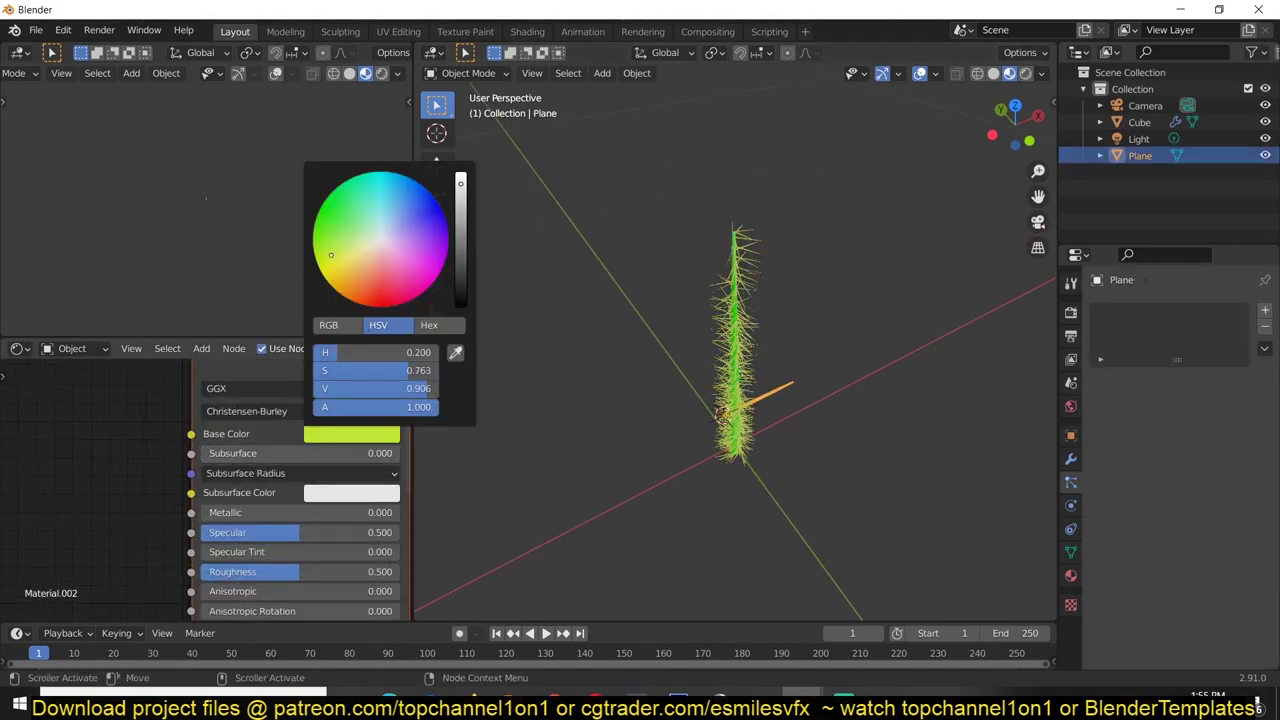
pyautogui.moveTo(459, 207); pyautogui.dragTo(459, 275)
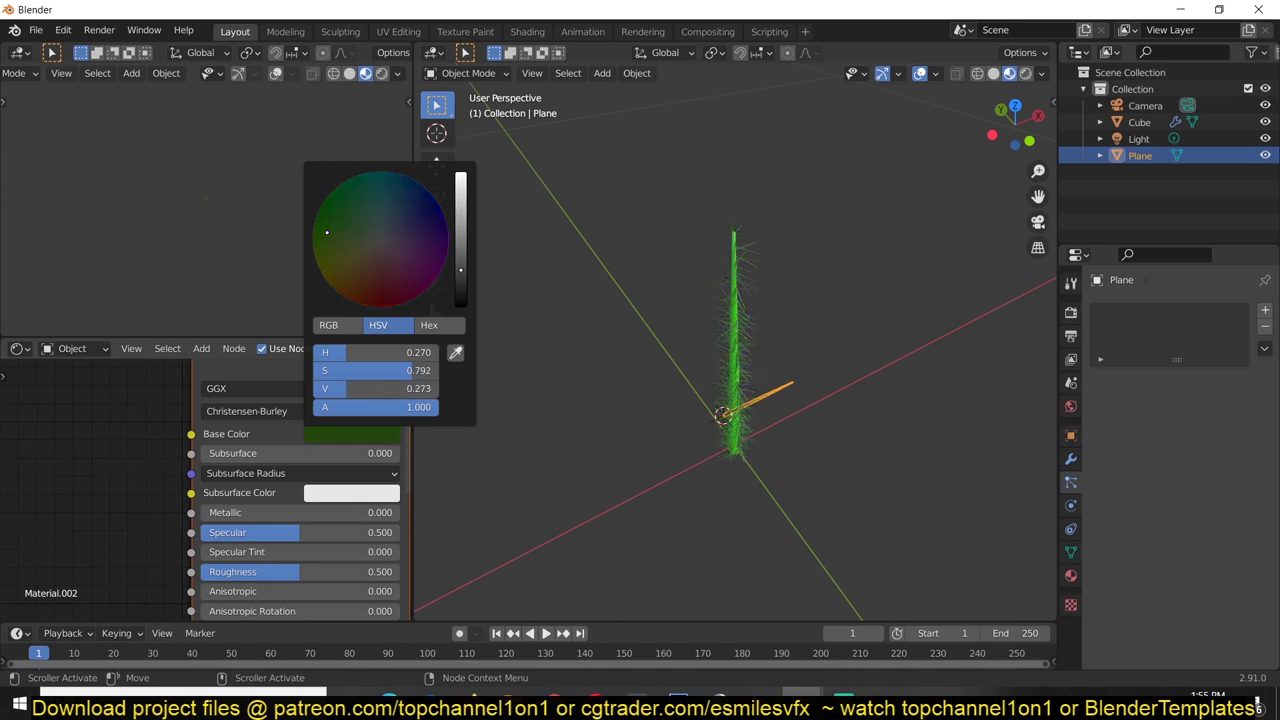
# Darken the stem material's base color to a value of 0.121.
pyautogui.click(716, 316)
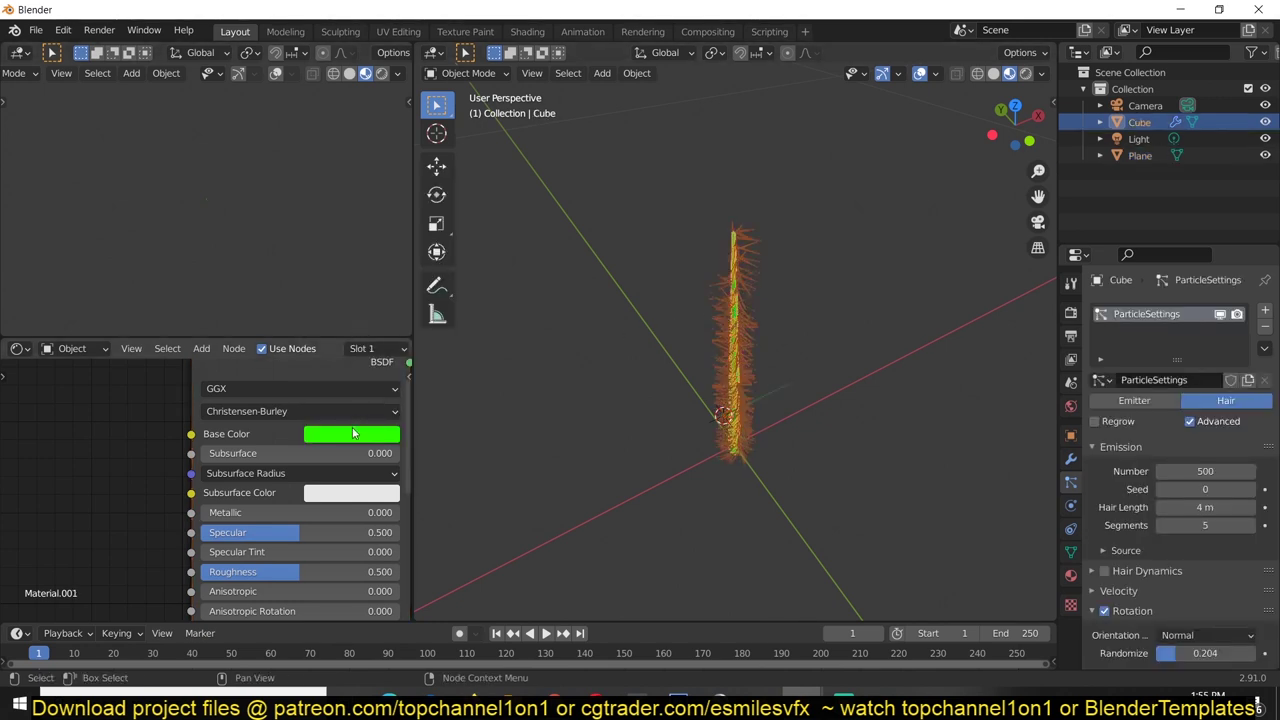
pyautogui.click(345, 434)
pyautogui.moveTo(460, 220); pyautogui.dragTo(460, 285)
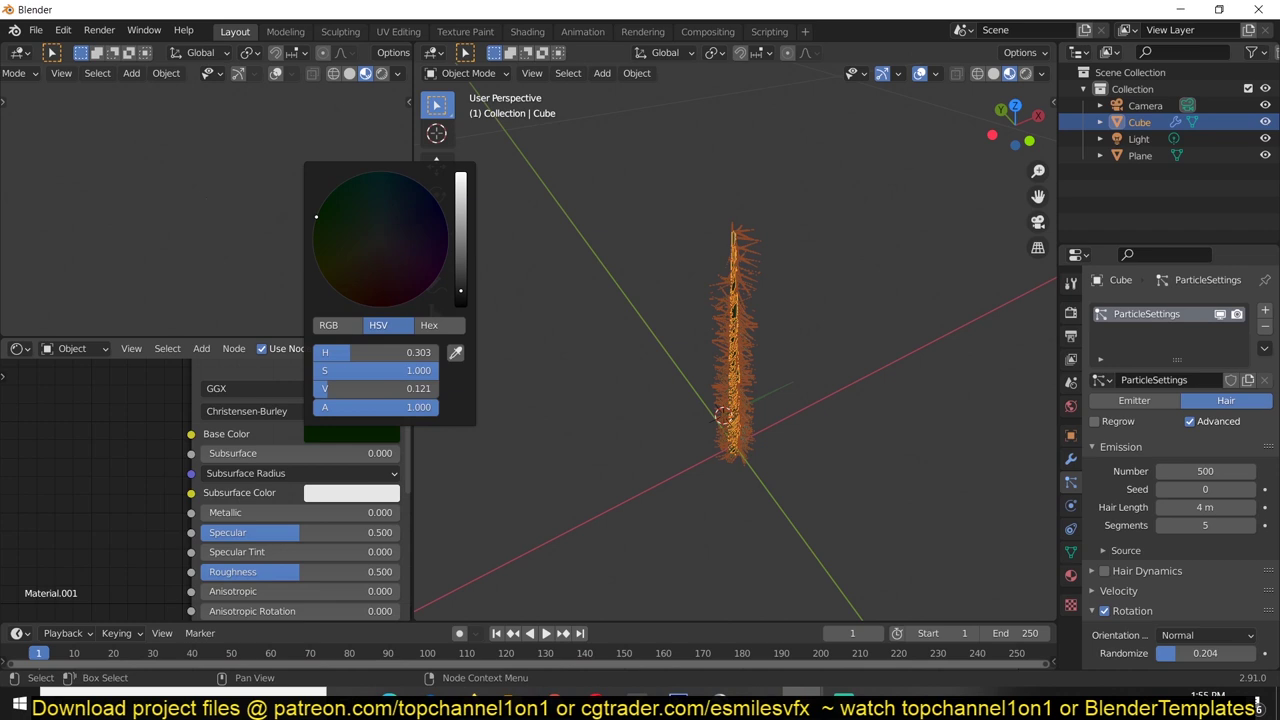
pyautogui.click(642, 268)
# In front view, switch the stem to Weight Paint mode and draw a linear weight gradient from its lower part up past its tip.
pyautogui.scroll(5, 730, 343)
pyautogui.scroll(-4, 730, 350)
pyautogui.click(763, 155)
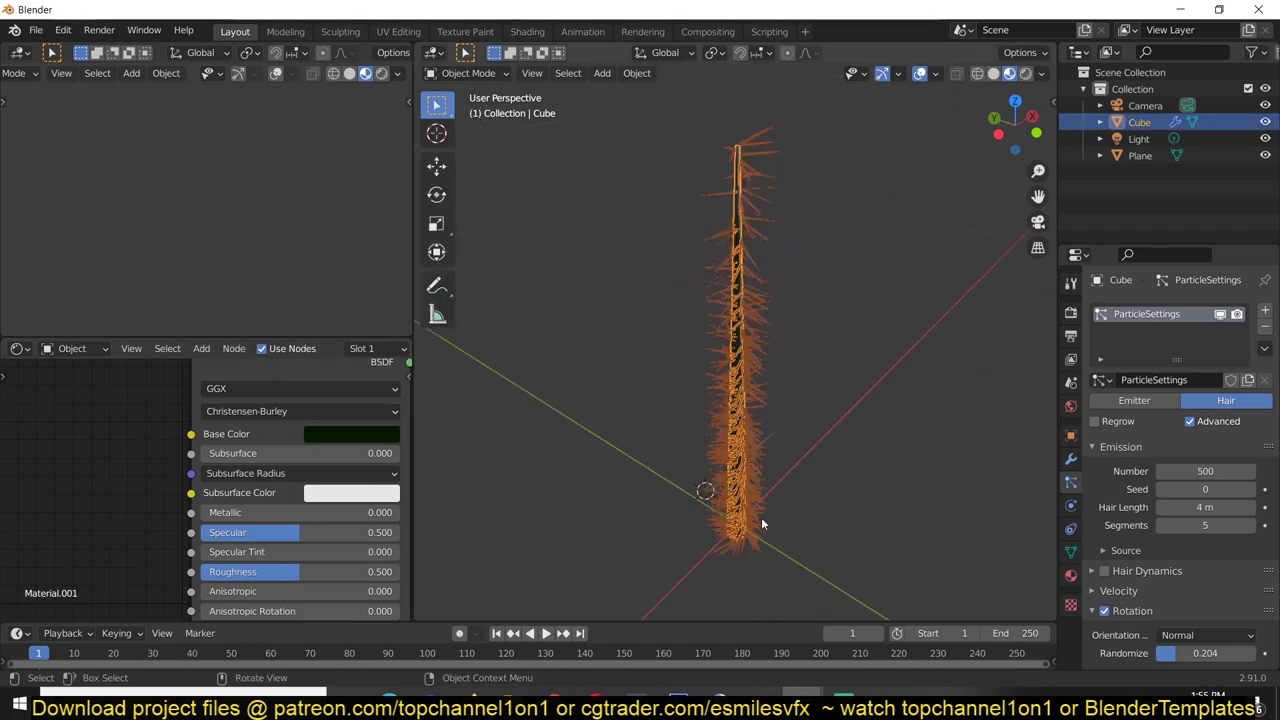
pyautogui.press('KP_1')
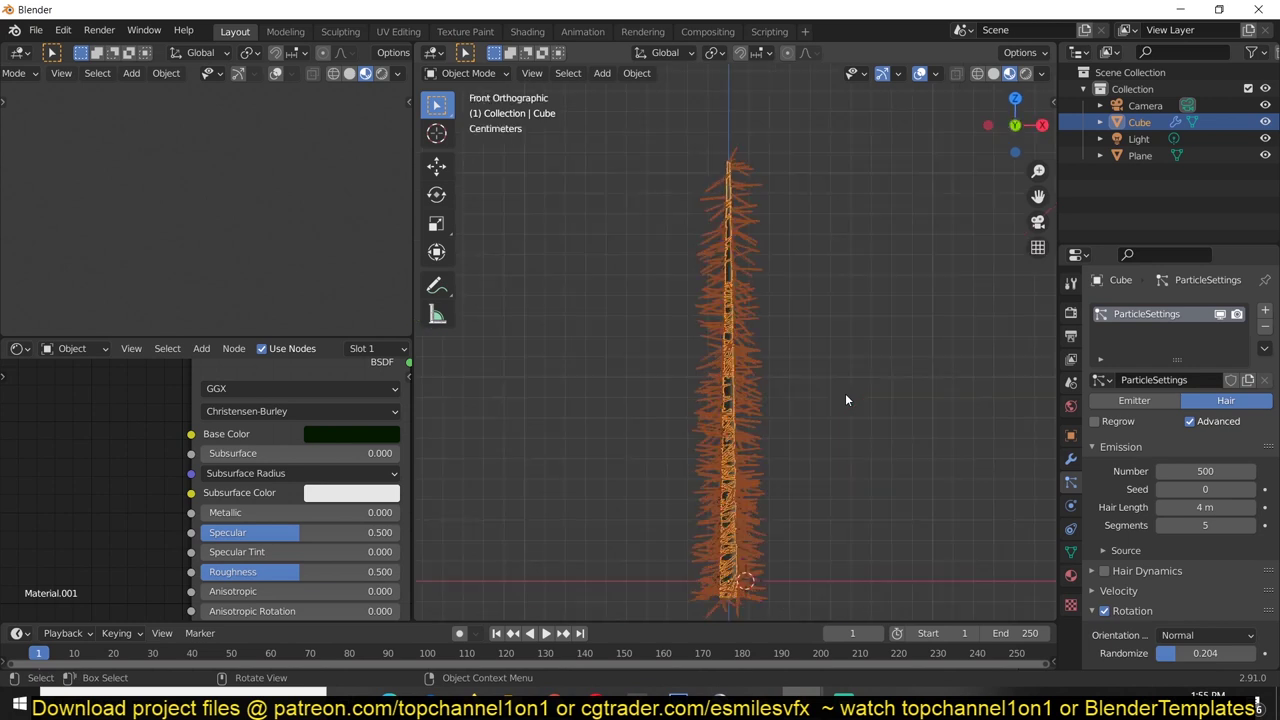
pyautogui.click(479, 73)
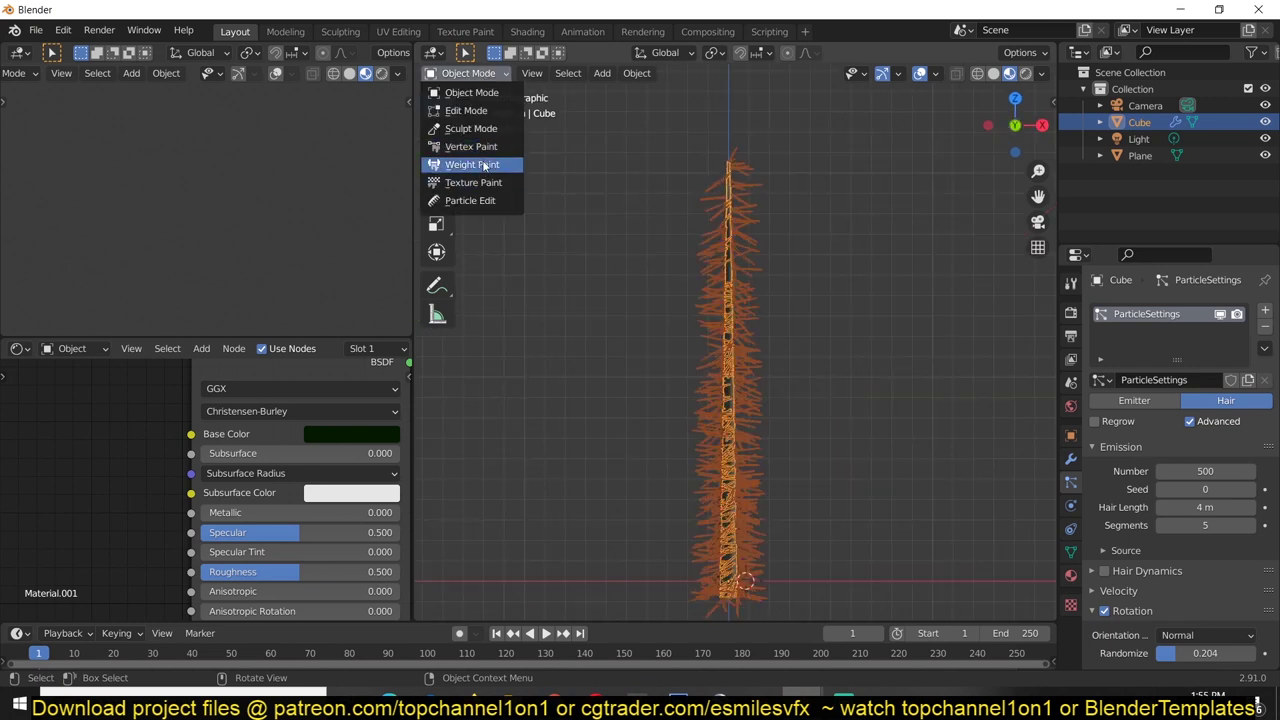
pyautogui.click(483, 163)
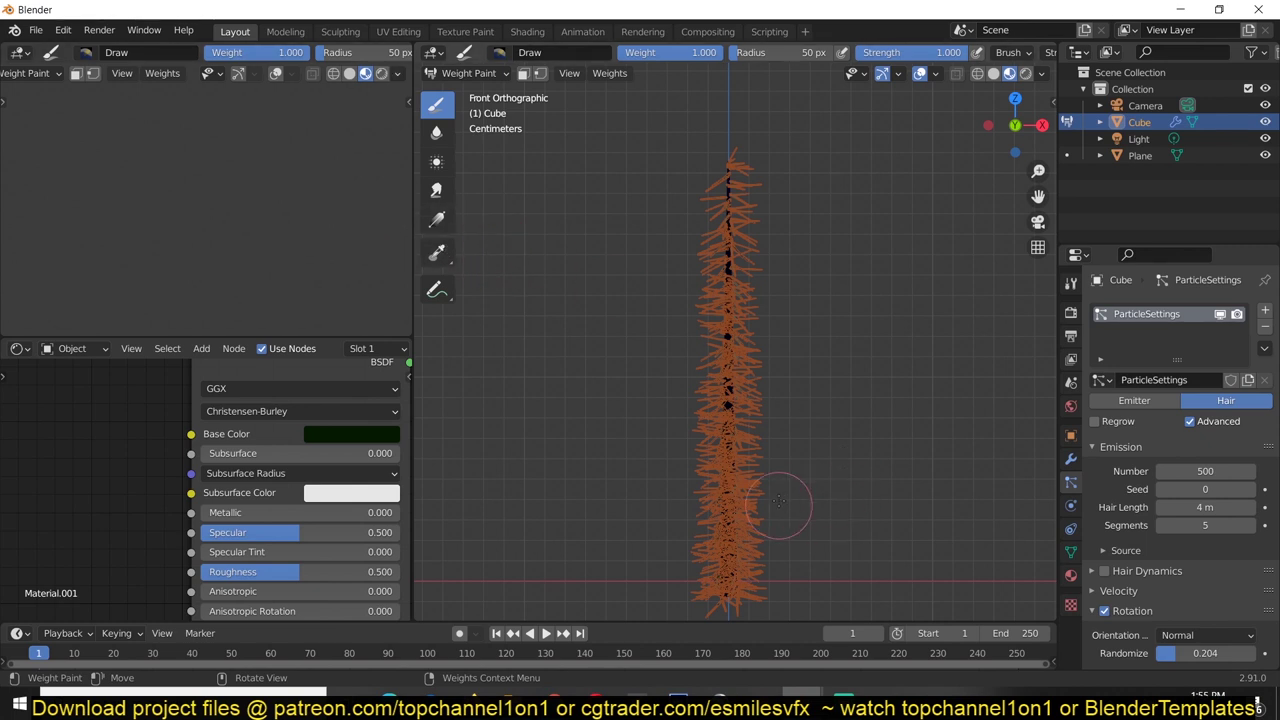
pyautogui.moveTo(735, 487); pyautogui.dragTo(740, 244)
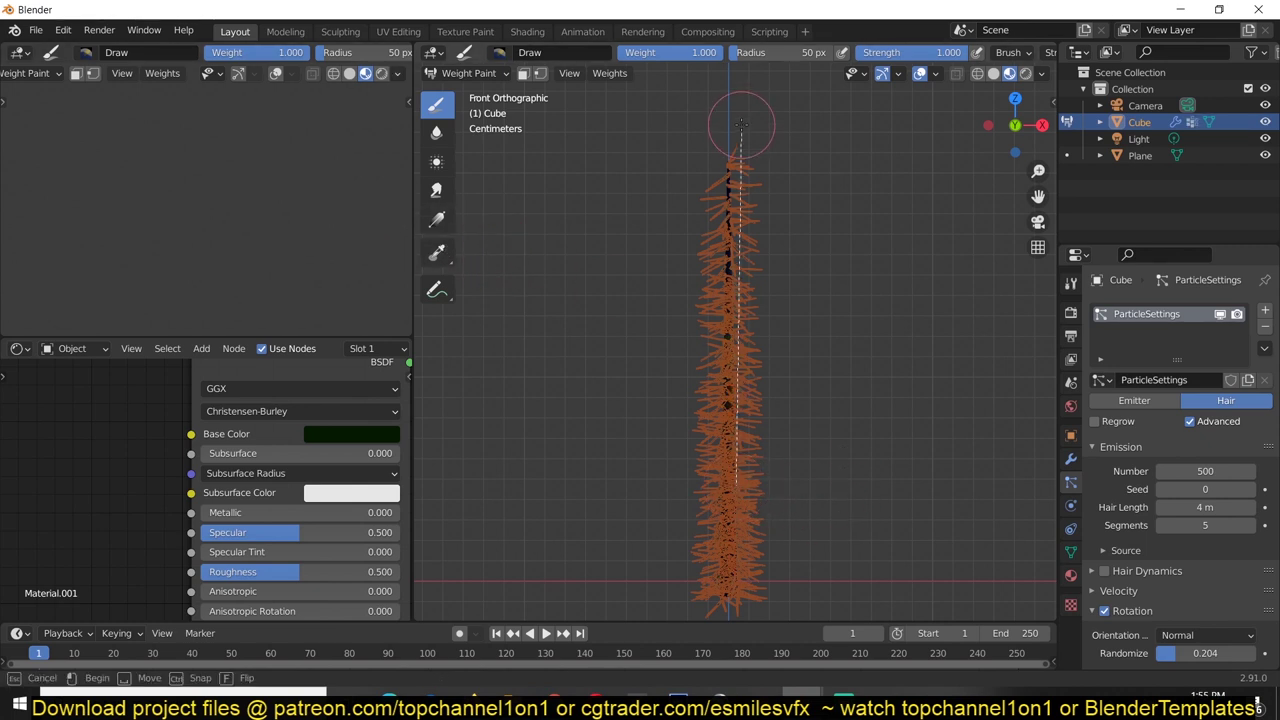
pyautogui.moveTo(741, 125); pyautogui.dragTo(742, 122)
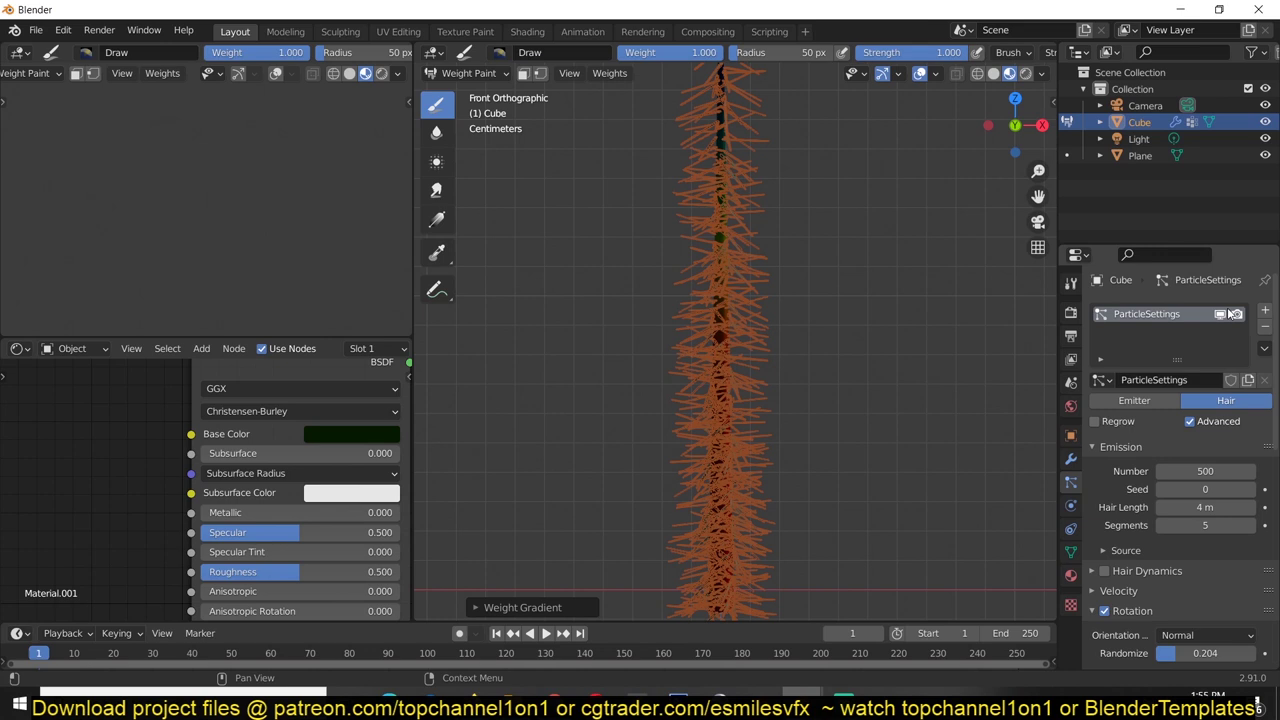
# Hide the particle system in the viewport and redraw the weight gradient along the stem from base to tip.
pyautogui.click(1221, 314)
pyautogui.scroll(-1, 723, 343)
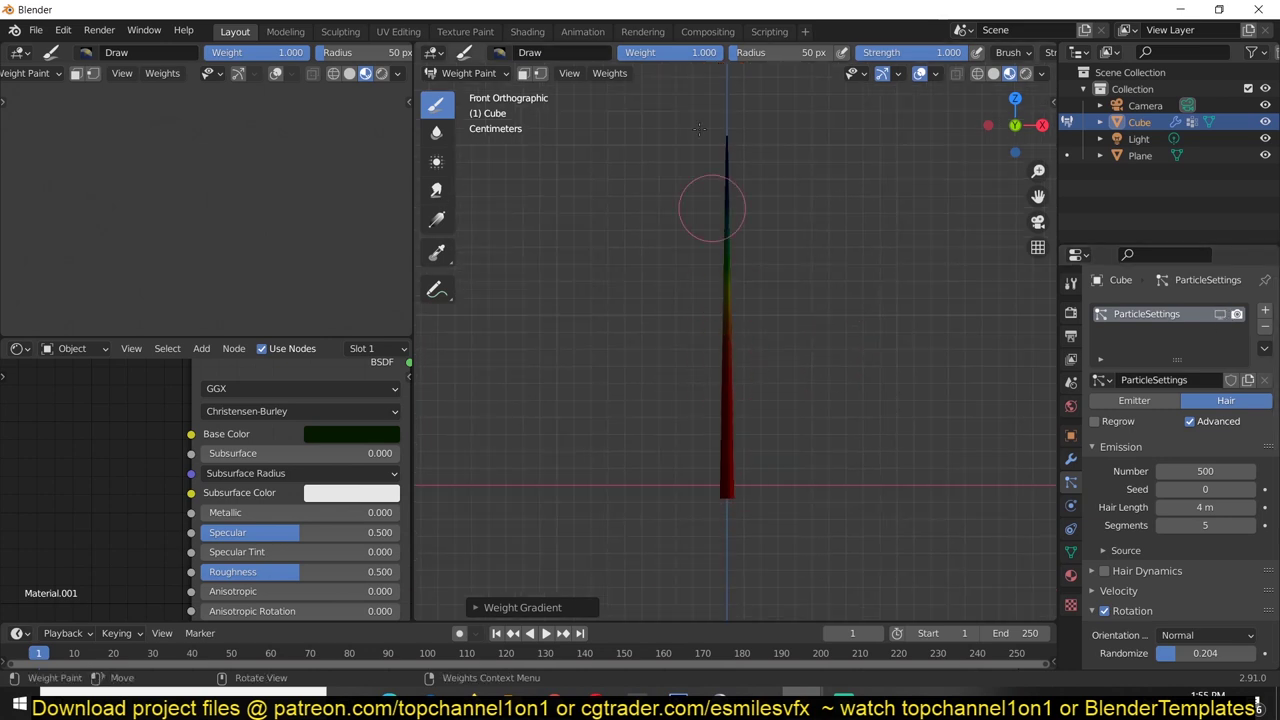
pyautogui.moveTo(729, 494); pyautogui.dragTo(730, 210)
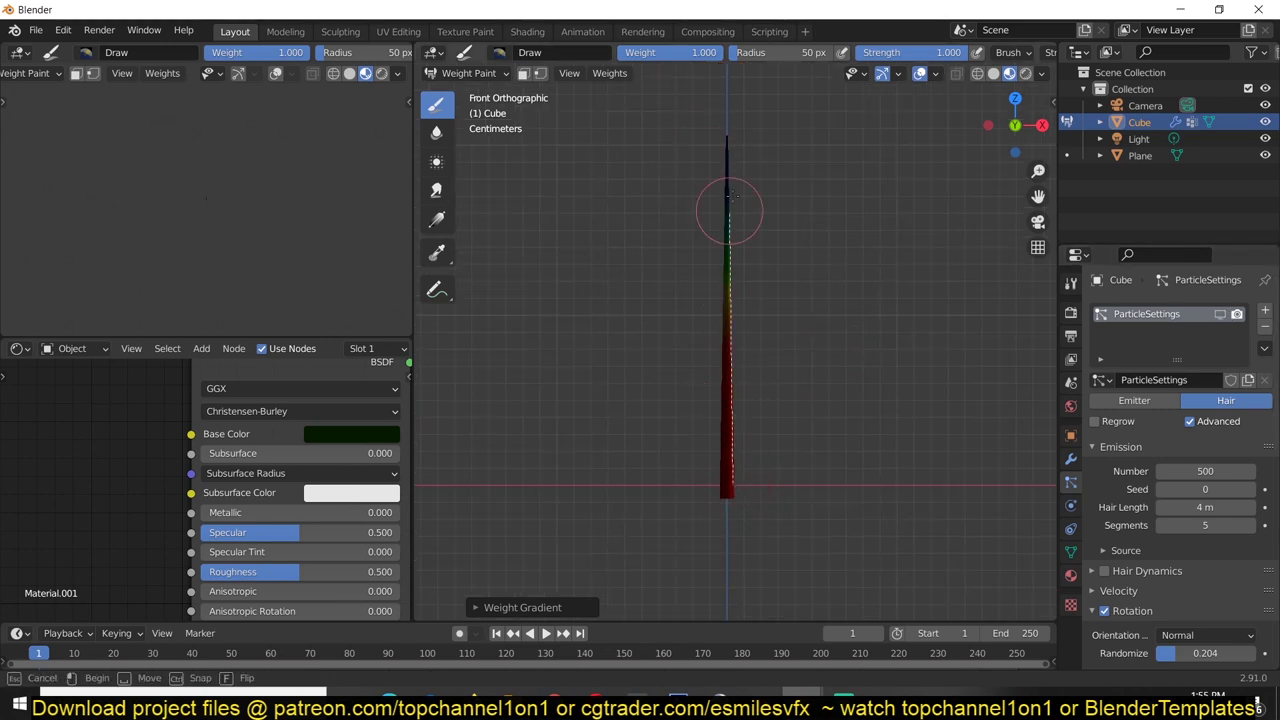
pyautogui.moveTo(736, 146); pyautogui.dragTo(729, 127)
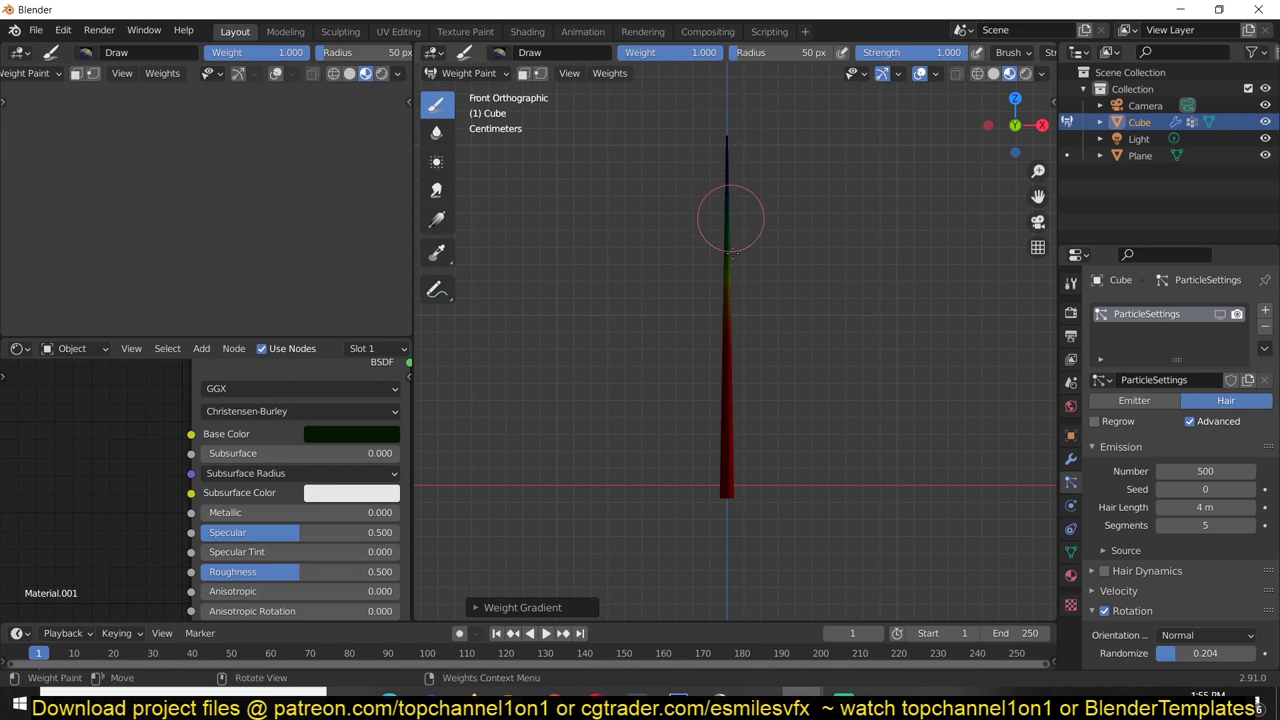
# Return the stem to Object Mode and show its particle system in the viewport again.
pyautogui.click(506, 72)
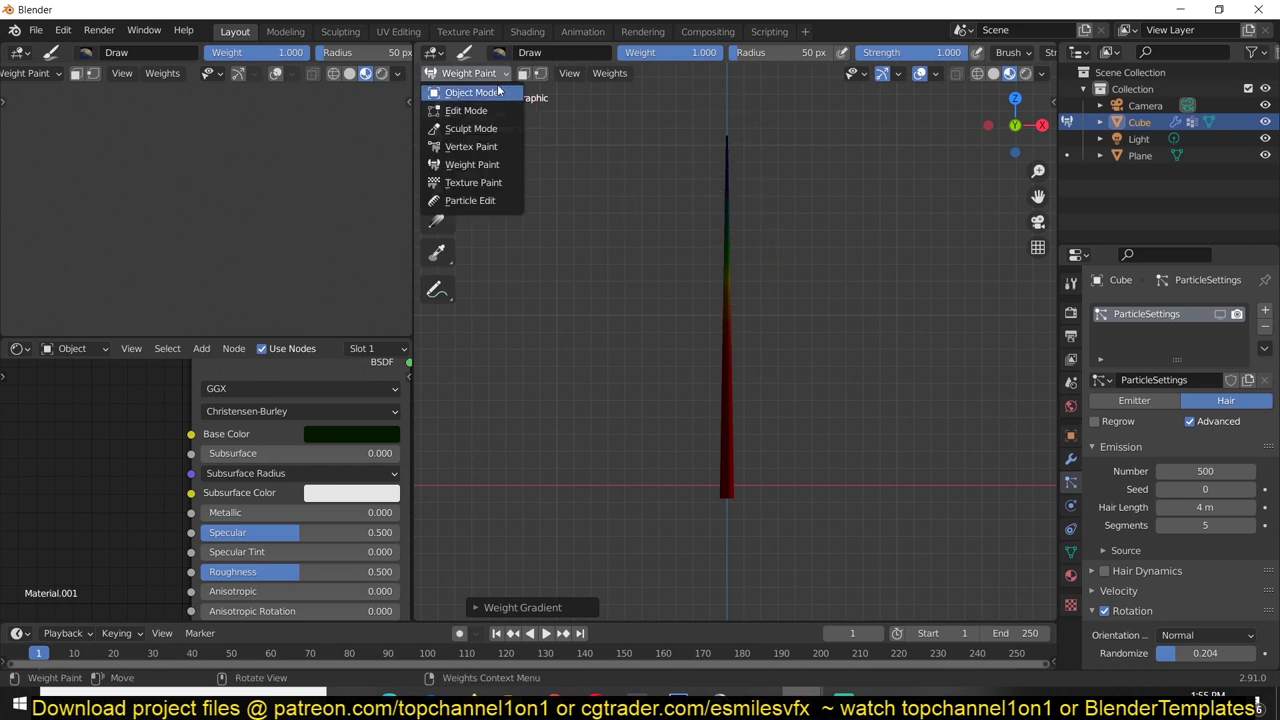
pyautogui.click(480, 92)
pyautogui.scroll(-10, 1090, 560)
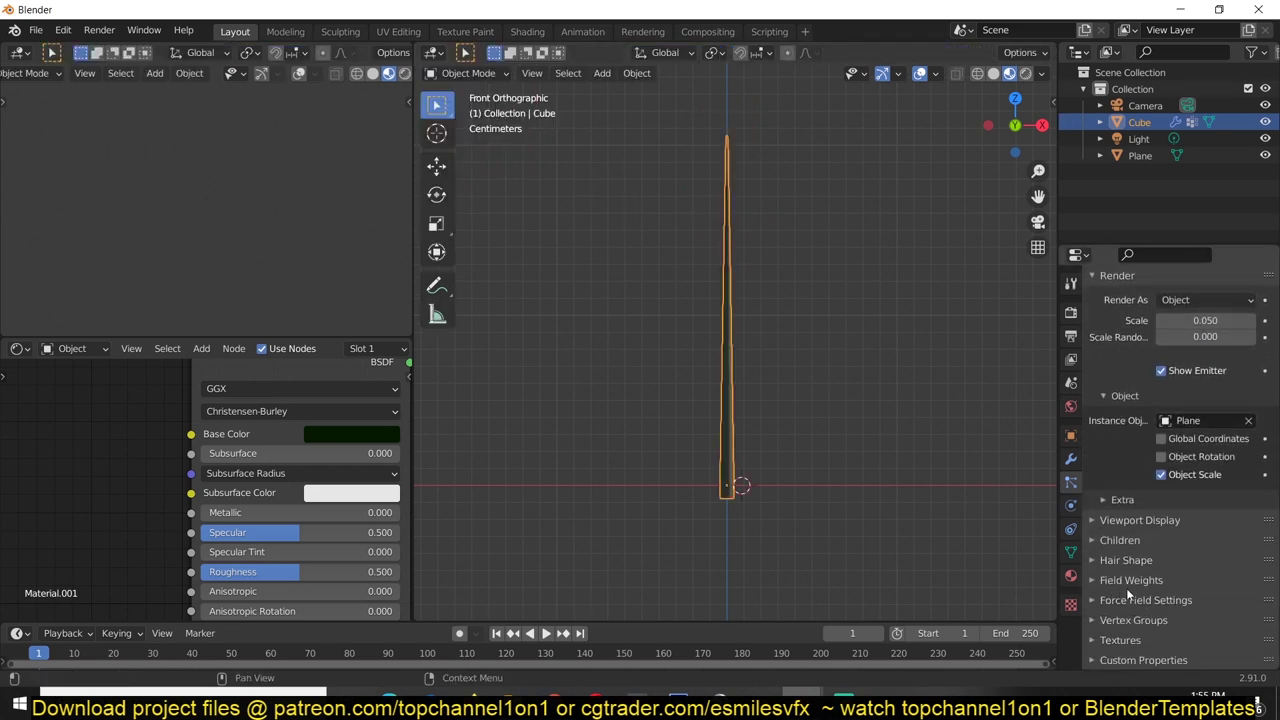
pyautogui.scroll(6, 1100, 349)
pyautogui.scroll(7, 1100, 349)
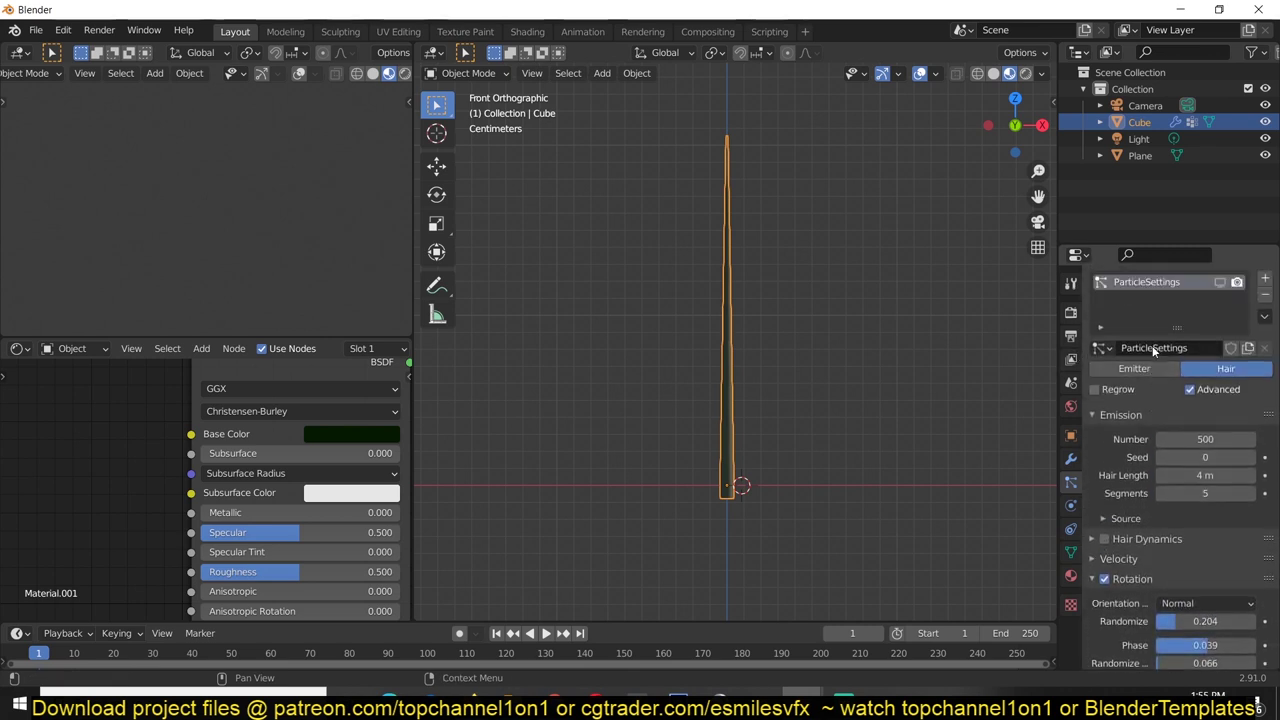
pyautogui.click(1220, 314)
# Assign the vertex group "Group" to the hair particles' Length and check the needles along the stem.
pyautogui.scroll(-10, 1114, 564)
pyautogui.scroll(-5, 1116, 569)
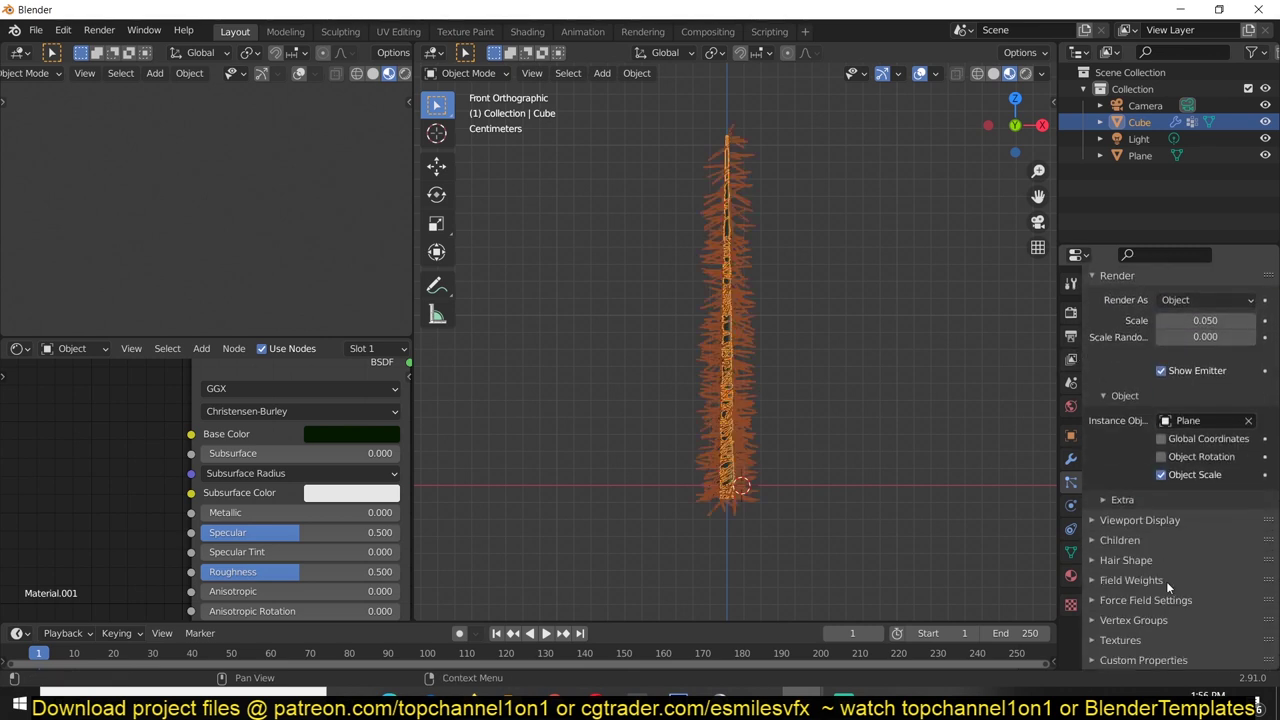
pyautogui.click(1137, 619)
pyautogui.click(1200, 645)
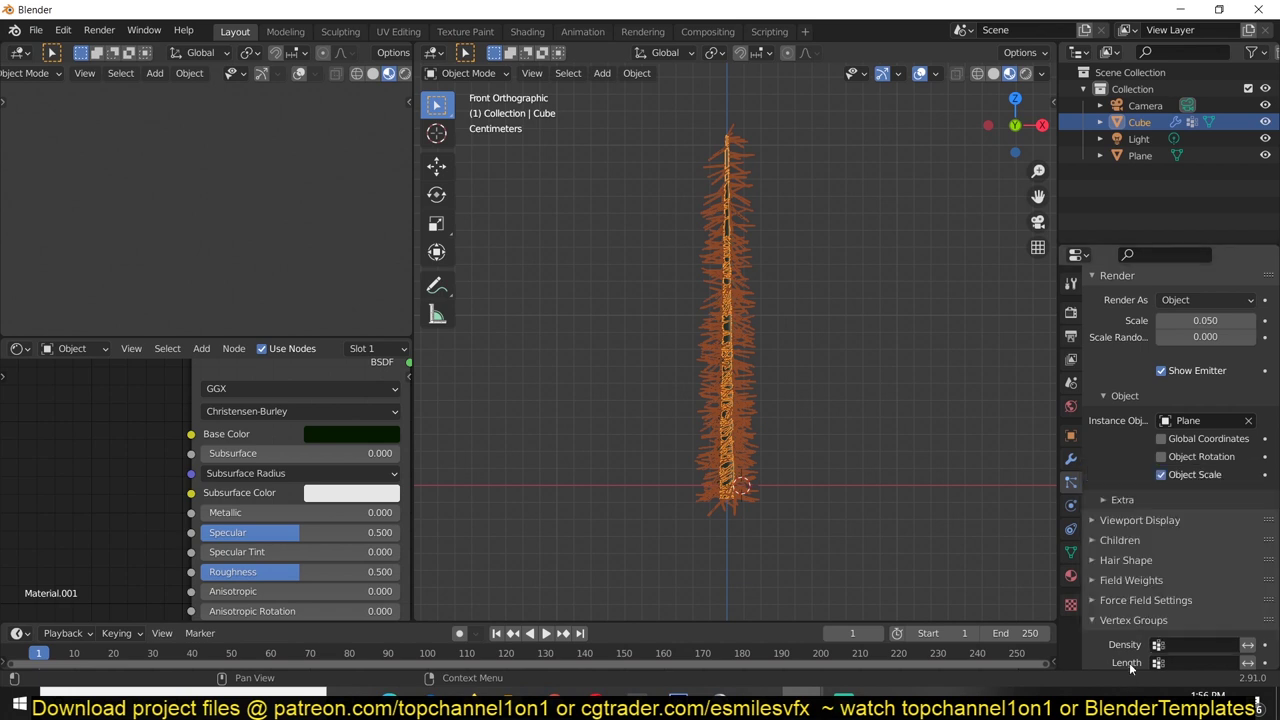
pyautogui.click(1165, 662)
pyautogui.click(1160, 490)
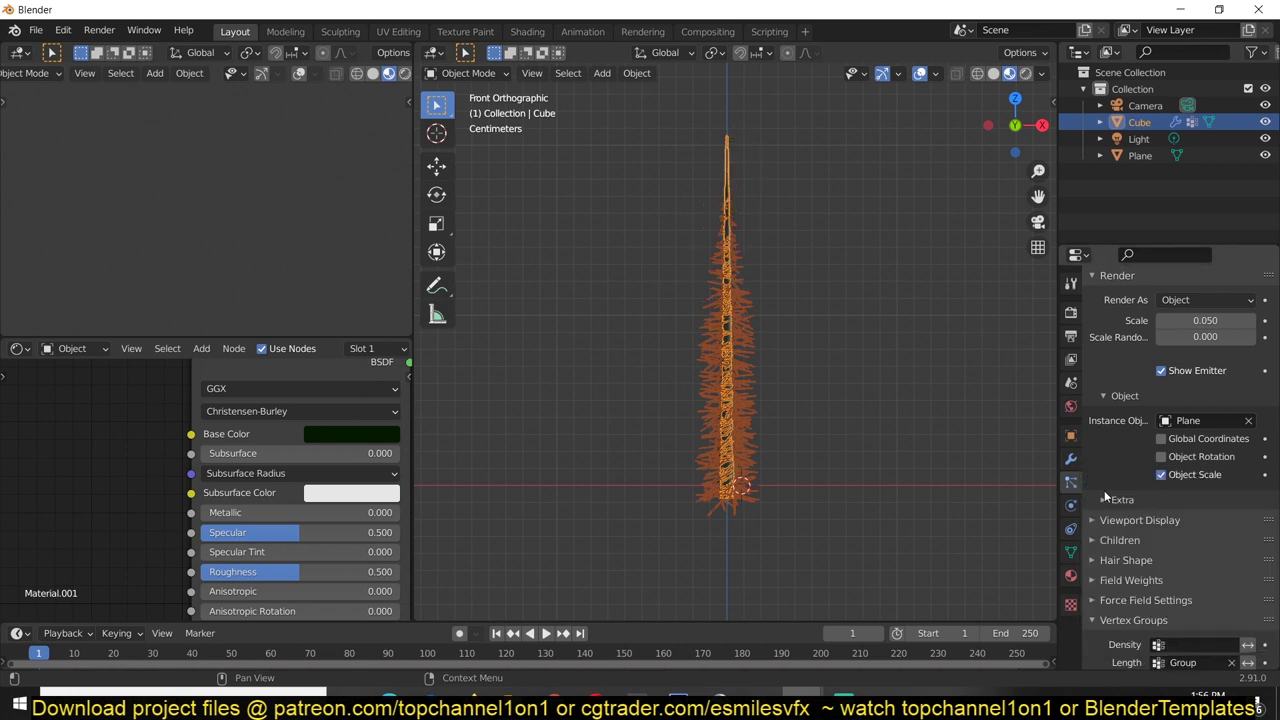
pyautogui.scroll(4, 787, 402)
pyautogui.scroll(-1, 790, 400)
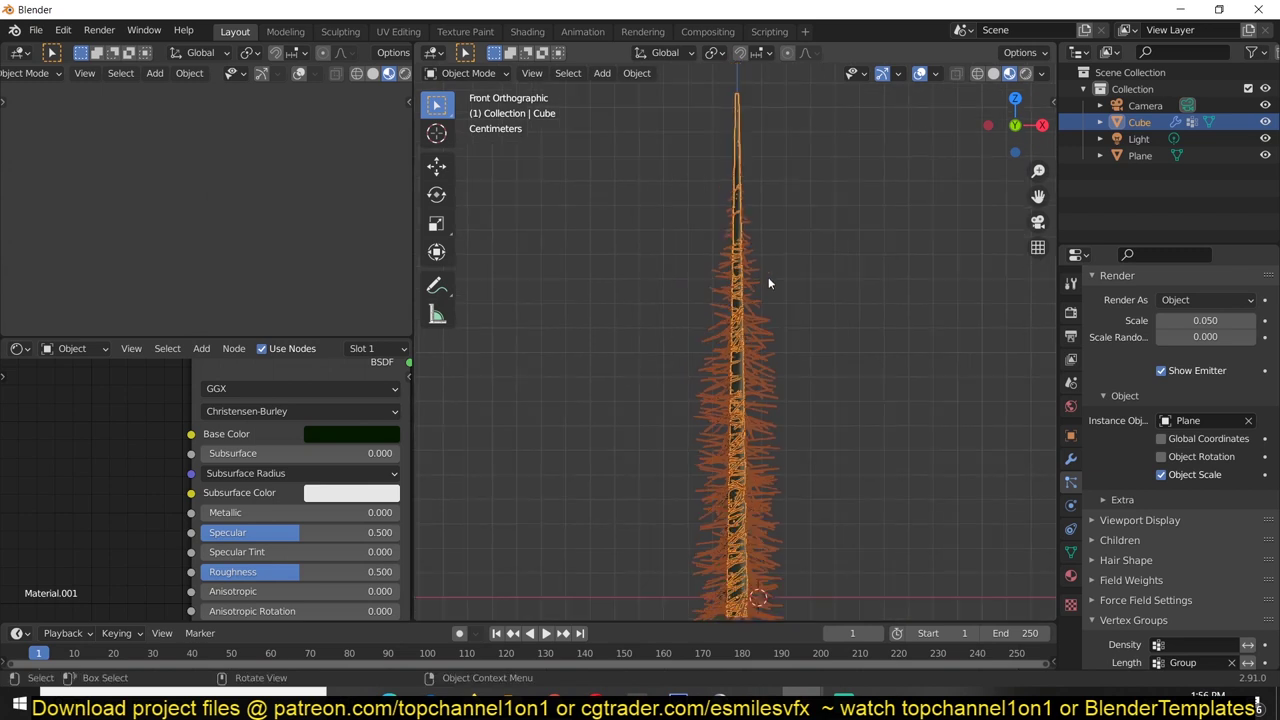
# Increase the hair particles' render scale to 0.140 and check the needles along the stem.
pyautogui.scroll(-4, 1124, 521)
pyautogui.scroll(5, 1135, 555)
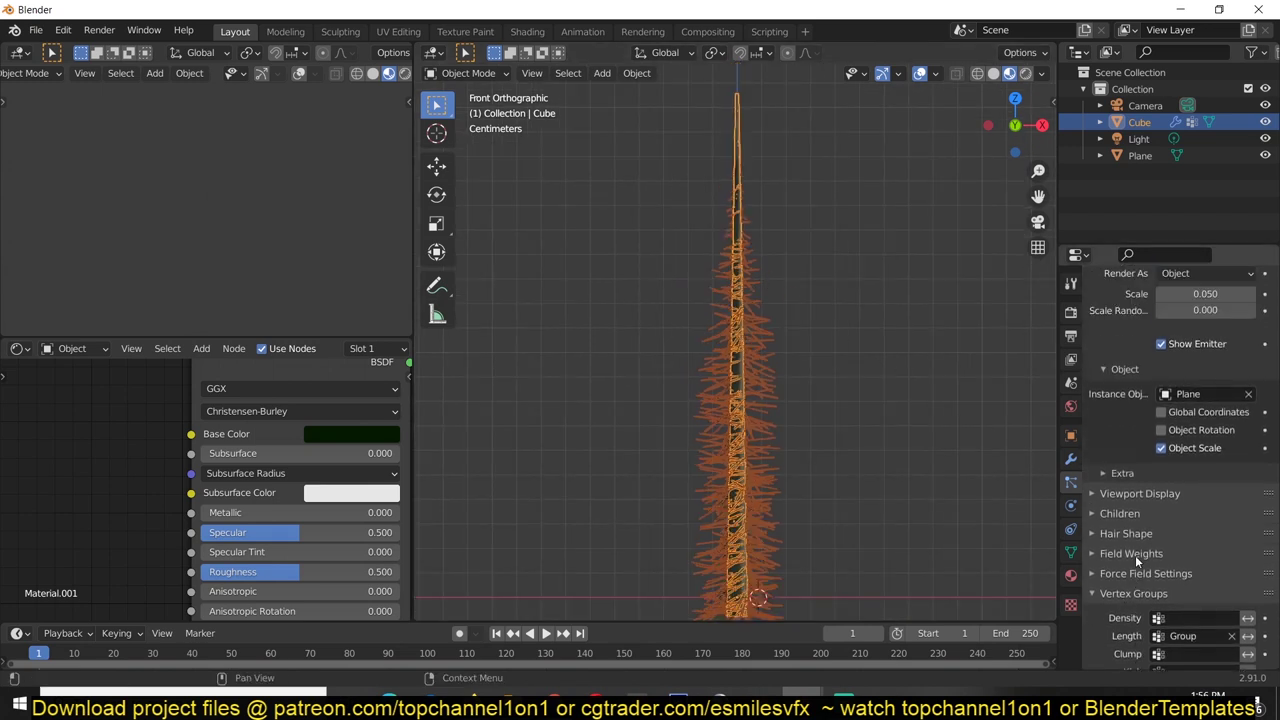
pyautogui.moveTo(1188, 402); pyautogui.dragTo(1250, 402)
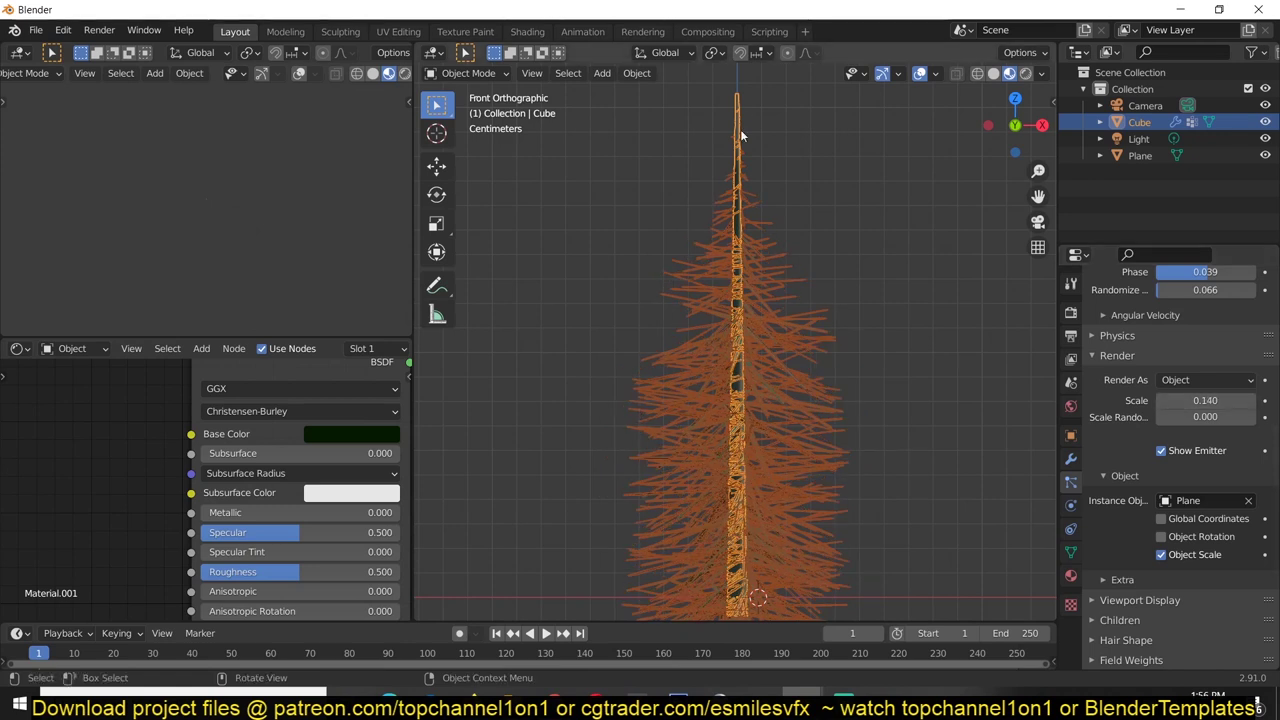
pyautogui.scroll(-3, 738, 150)
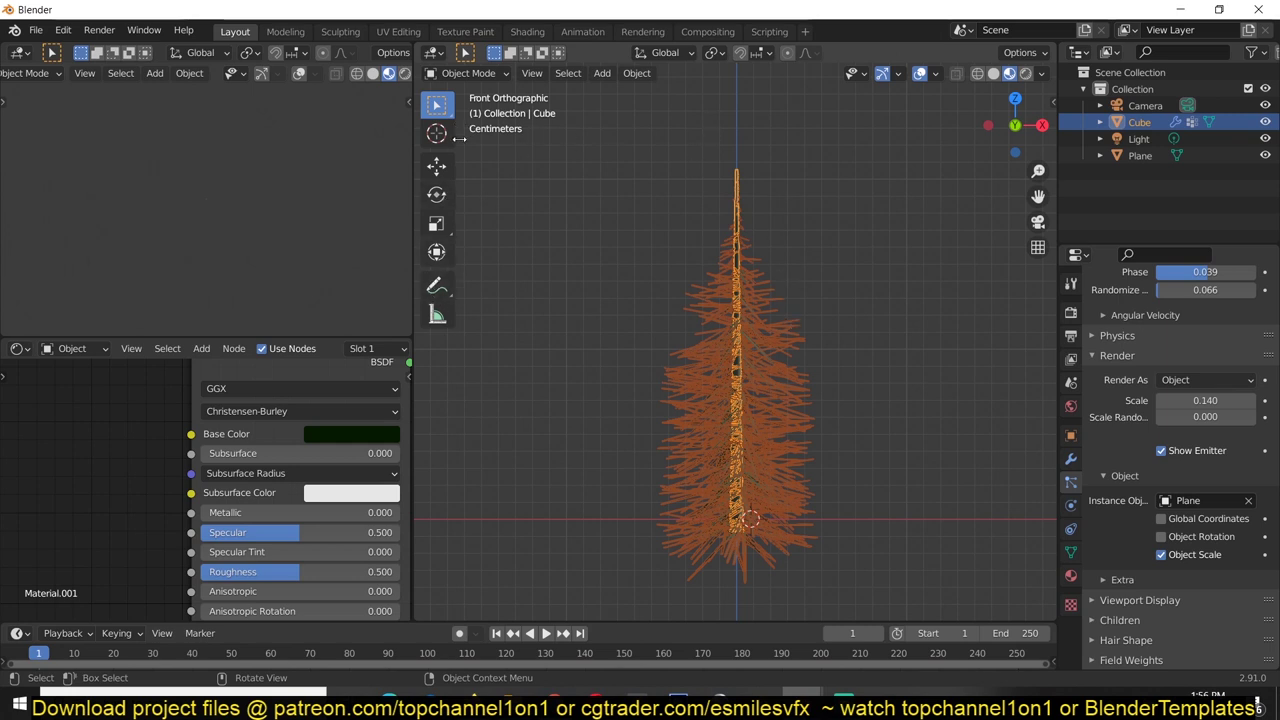
# In Weight Paint mode, redraw the stem's linear weight gradient so longer needles reach up to its tip.
pyautogui.click(468, 73)
pyautogui.click(482, 166)
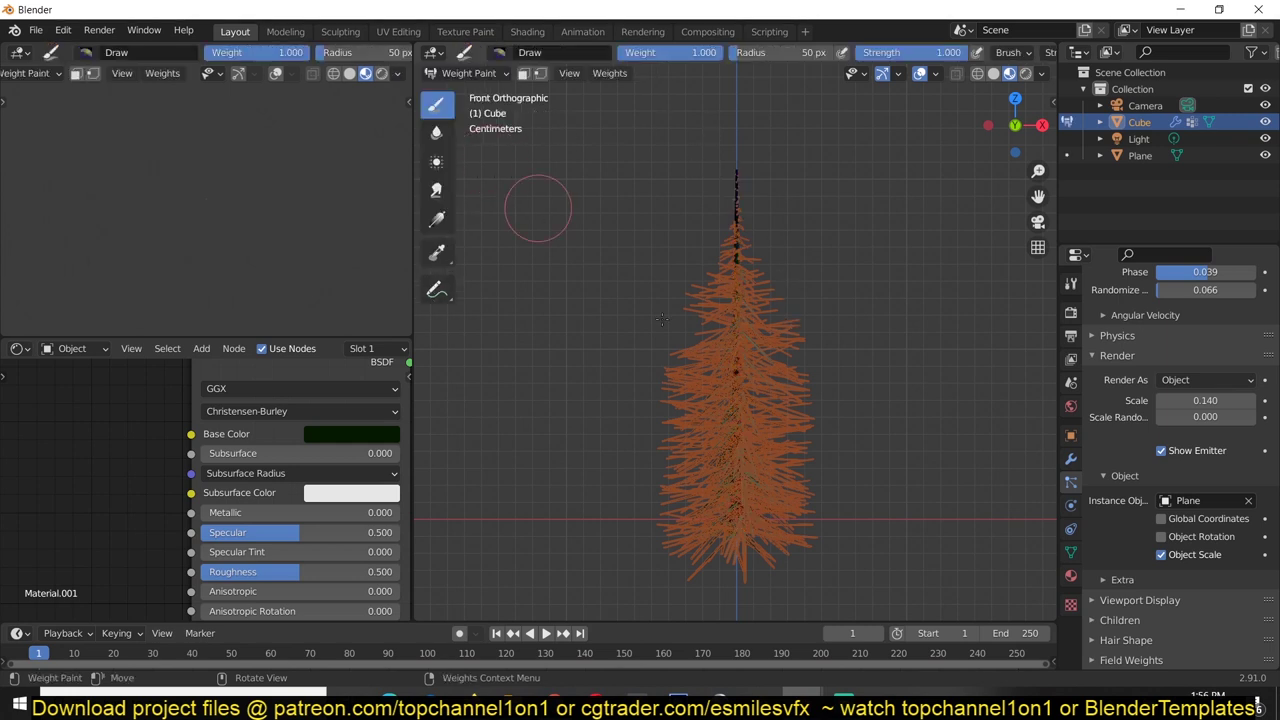
pyautogui.keyDown('alt'); pyautogui.moveTo(735, 377); pyautogui.dragTo(735, 162); pyautogui.keyUp('alt')
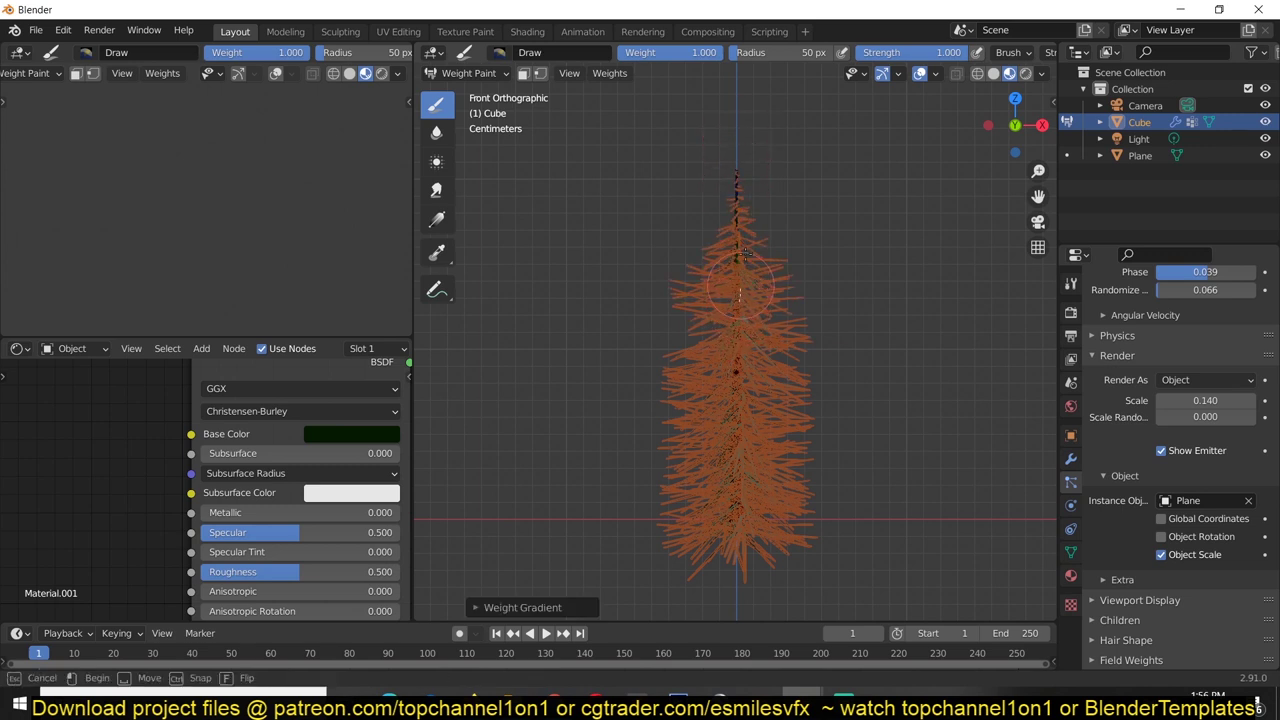
pyautogui.moveTo(739, 135); pyautogui.dragTo(739, 160)
pyautogui.moveTo(740, 232); pyautogui.dragTo(740, 163)
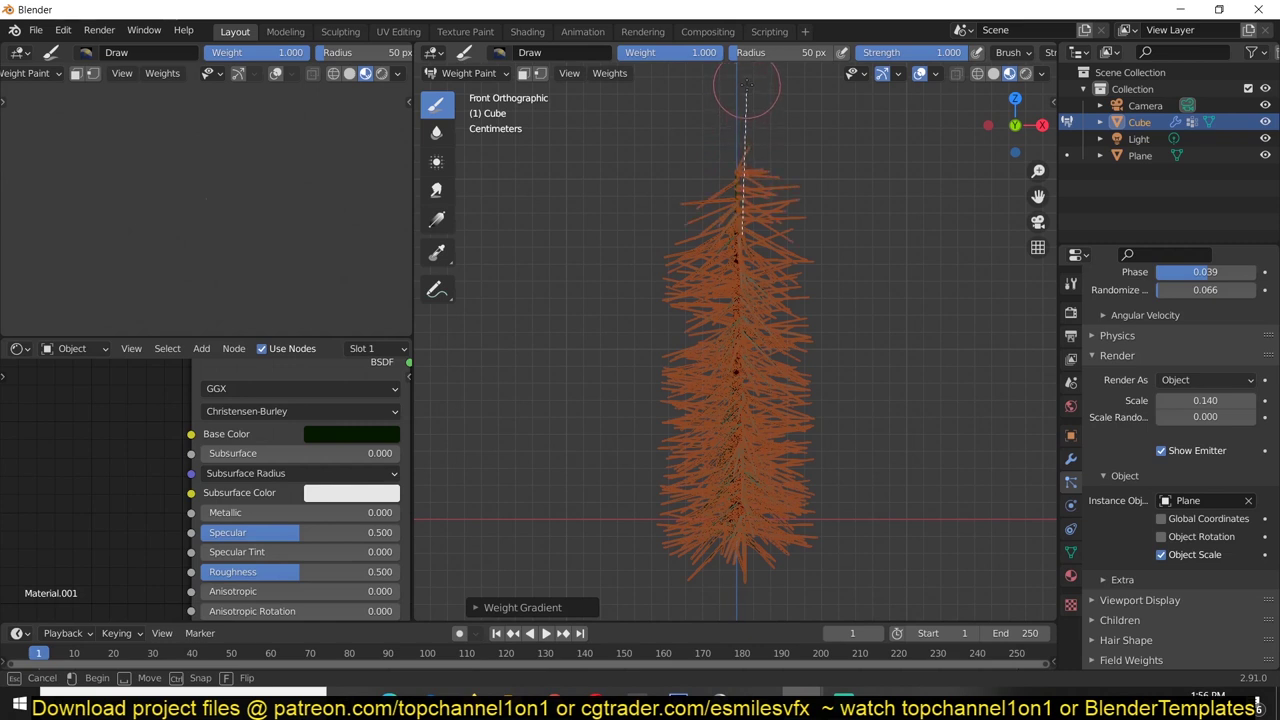
pyautogui.moveTo(746, 85); pyautogui.dragTo(740, 150)
pyautogui.moveTo(739, 355); pyautogui.dragTo(739, 280)
# Return to Object Mode, convert the particle system into real needle objects, and inspect them from several sides.
pyautogui.click(507, 75)
pyautogui.click(501, 96)
pyautogui.click(622, 222)
pyautogui.moveTo(712, 300); pyautogui.dragTo(822, 343, button='middle')
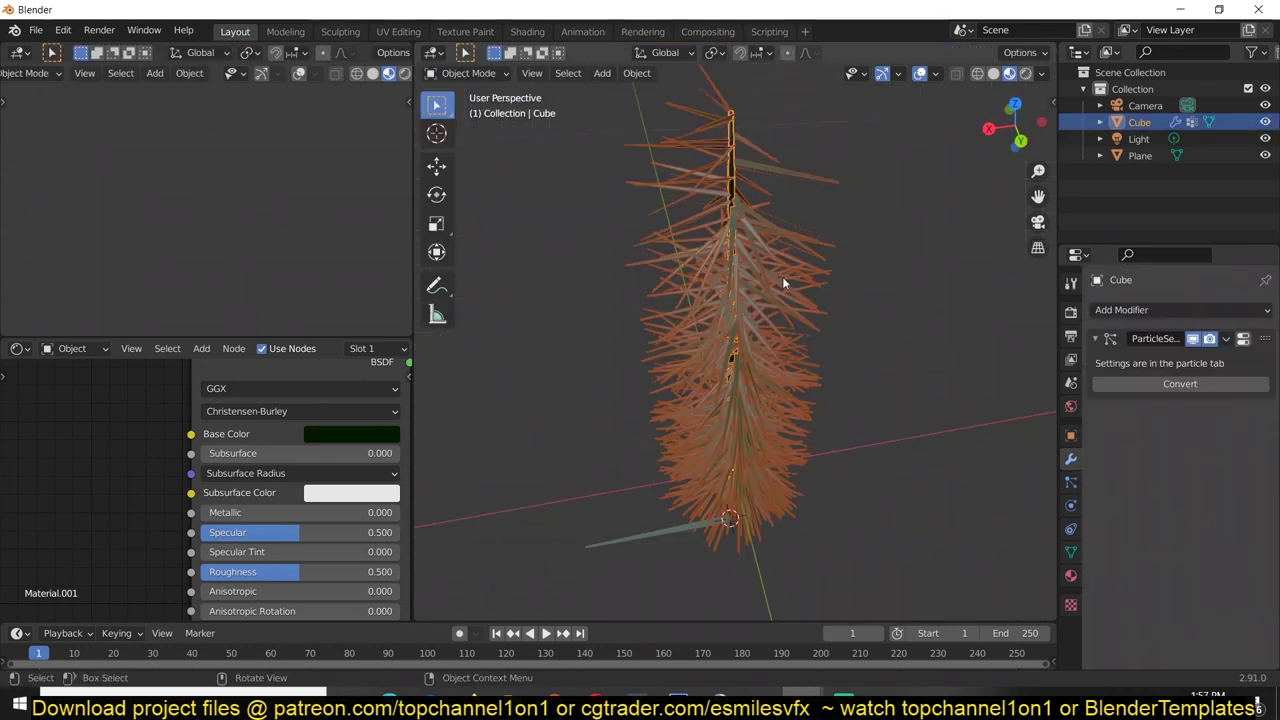
pyautogui.click(1205, 385)
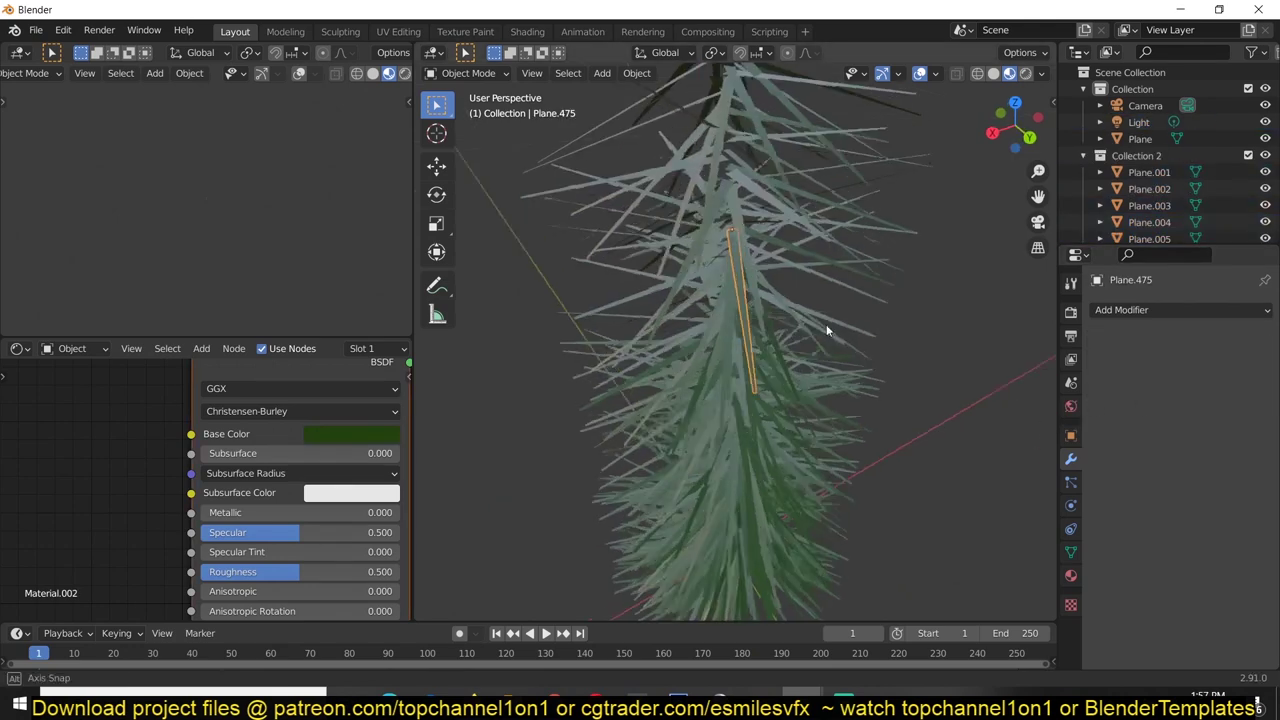
pyautogui.moveTo(827, 325); pyautogui.dragTo(964, 249, button='middle')
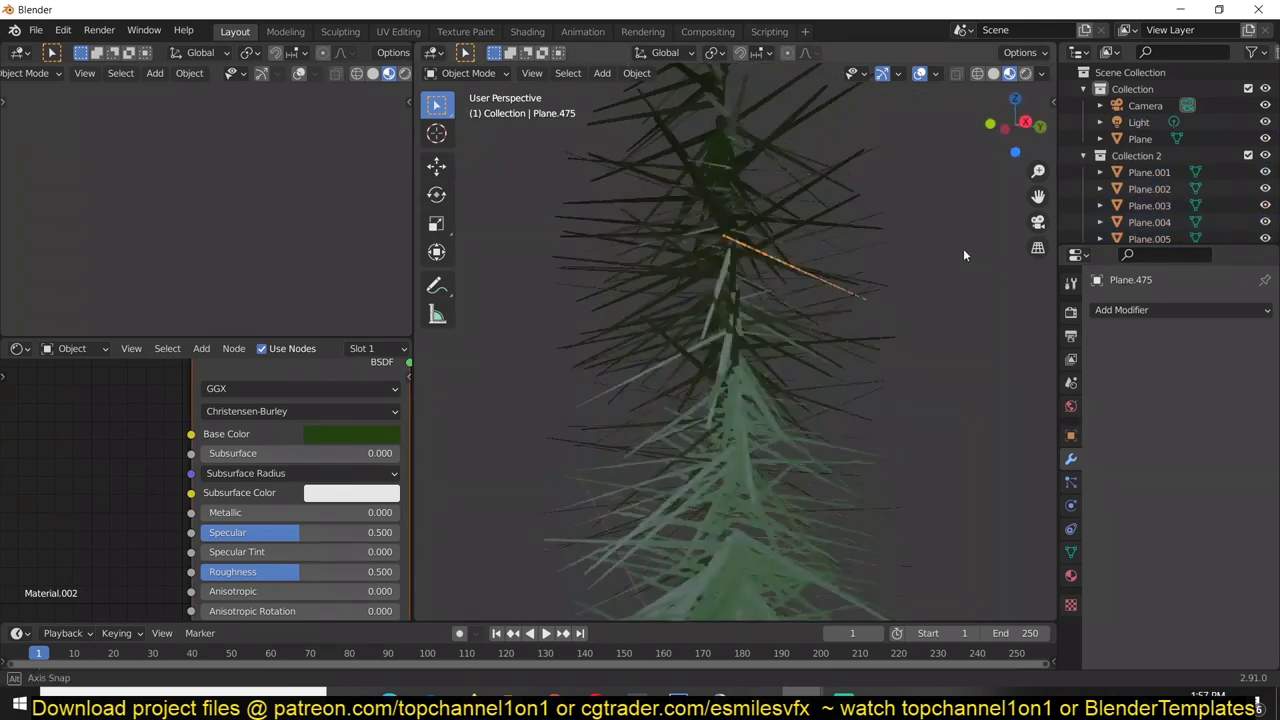
pyautogui.scroll(-5, 872, 341)
pyautogui.moveTo(872, 341); pyautogui.dragTo(649, 377, button='middle')
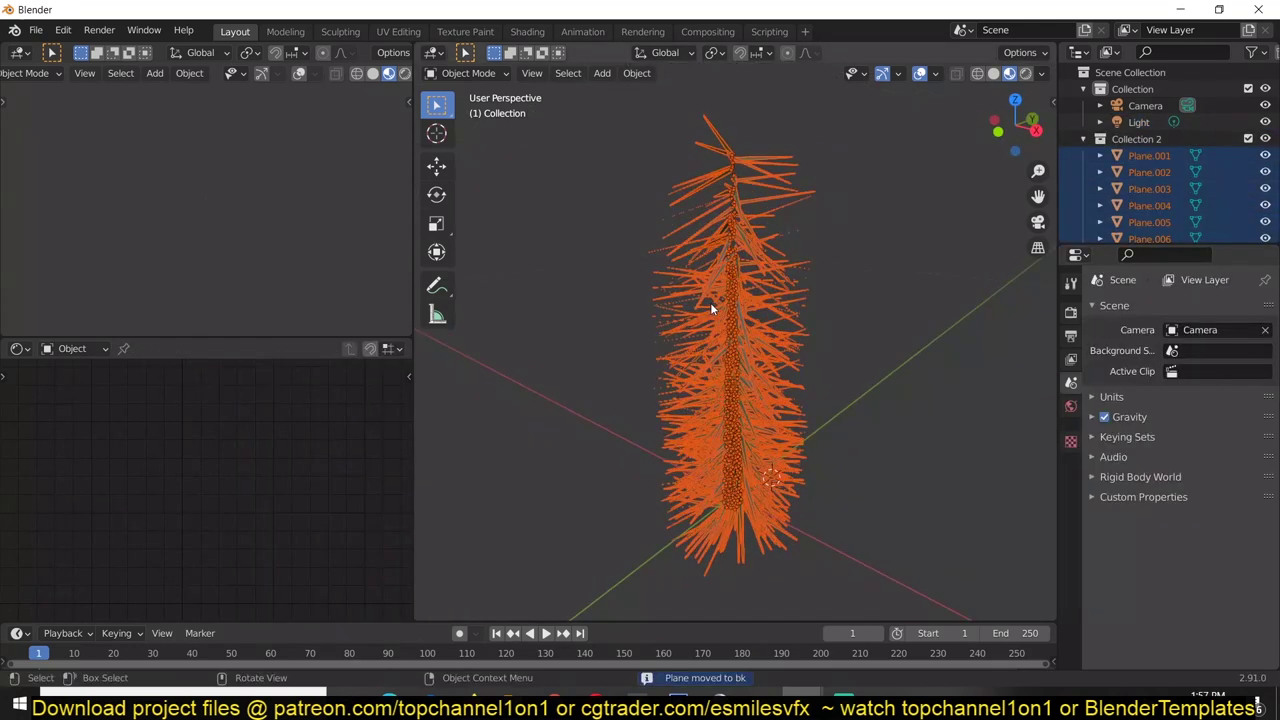
# Join all the selected twig pieces into one mesh object and inspect it.
pyautogui.keyDown('shift'); pyautogui.click(741, 262); pyautogui.keyUp('shift')
pyautogui.hotkey('ctrl', 'j')
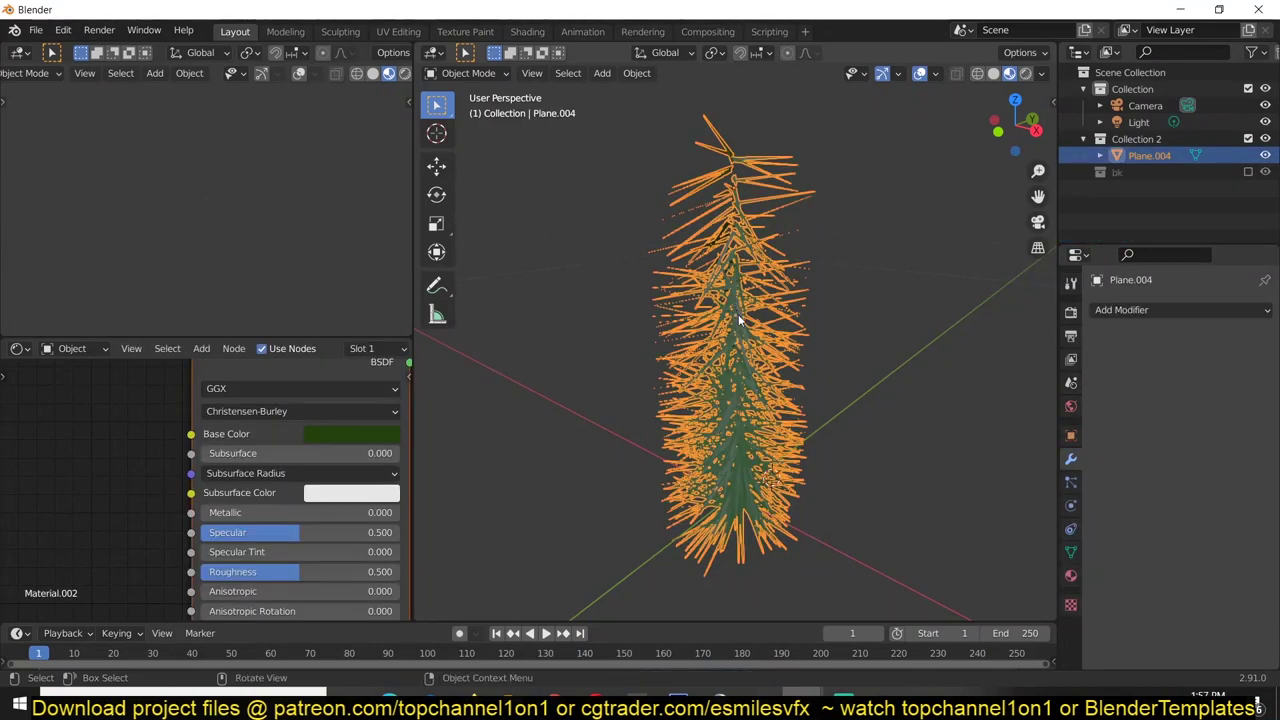
pyautogui.hotkey('alt', 'a')
pyautogui.moveTo(750, 379); pyautogui.dragTo(732, 328, button='middle')
pyautogui.click(732, 330)
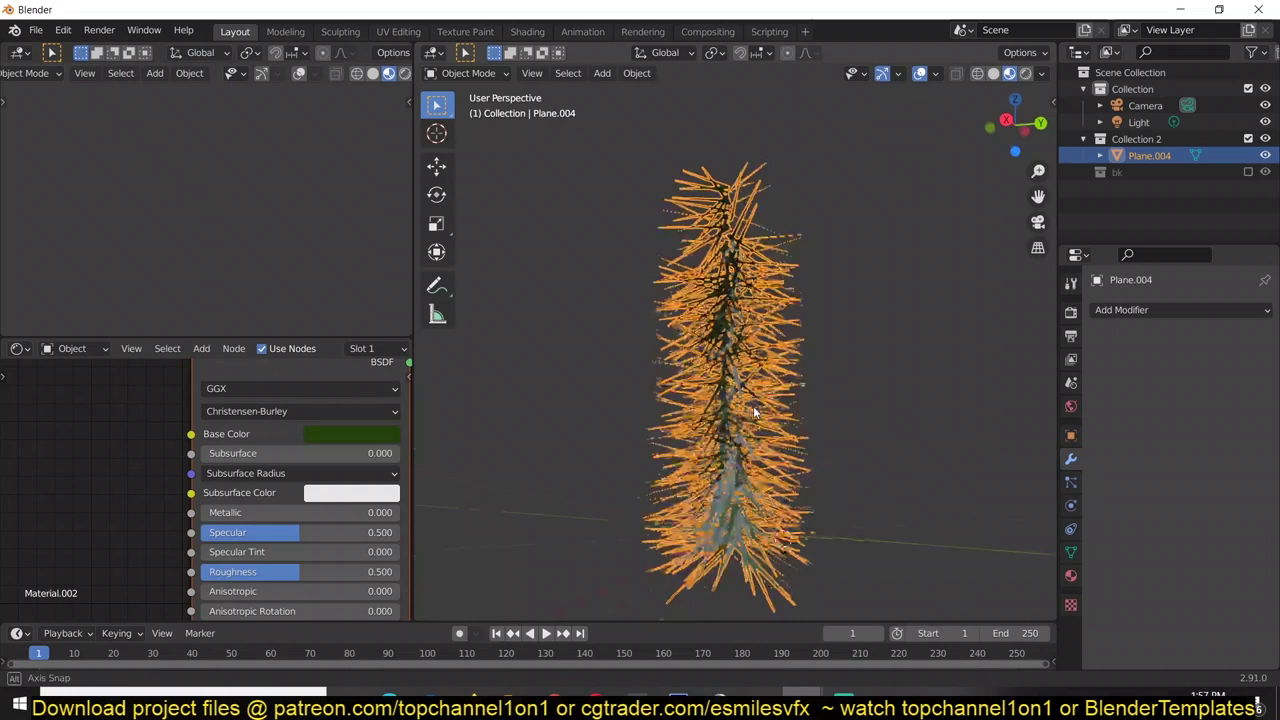
pyautogui.rightClick(753, 406)
pyautogui.click(754, 410)
pyautogui.click(668, 303)
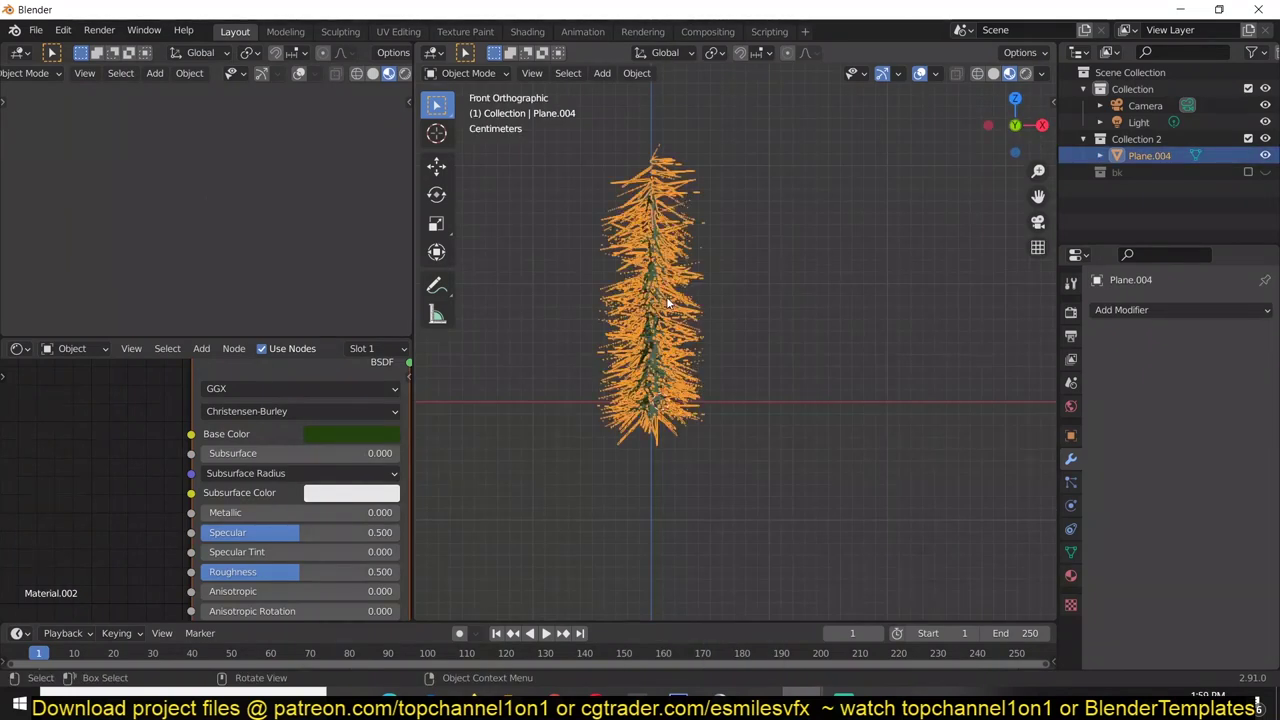
# In front view, move the joined twig away from the origin in the positive X direction and deselect it.
pyautogui.scroll(4, 668, 303)
pyautogui.hotkey('alt', 'a')
pyautogui.keyDown('shift'); pyautogui.moveTo(602, 276); pyautogui.dragTo(571, 405, button='middle'); pyautogui.keyUp('shift')
pyautogui.click(625, 308)
pyautogui.scroll(-4, 640, 300)
pyautogui.scroll(-3, 590, 380)
pyautogui.press('g')
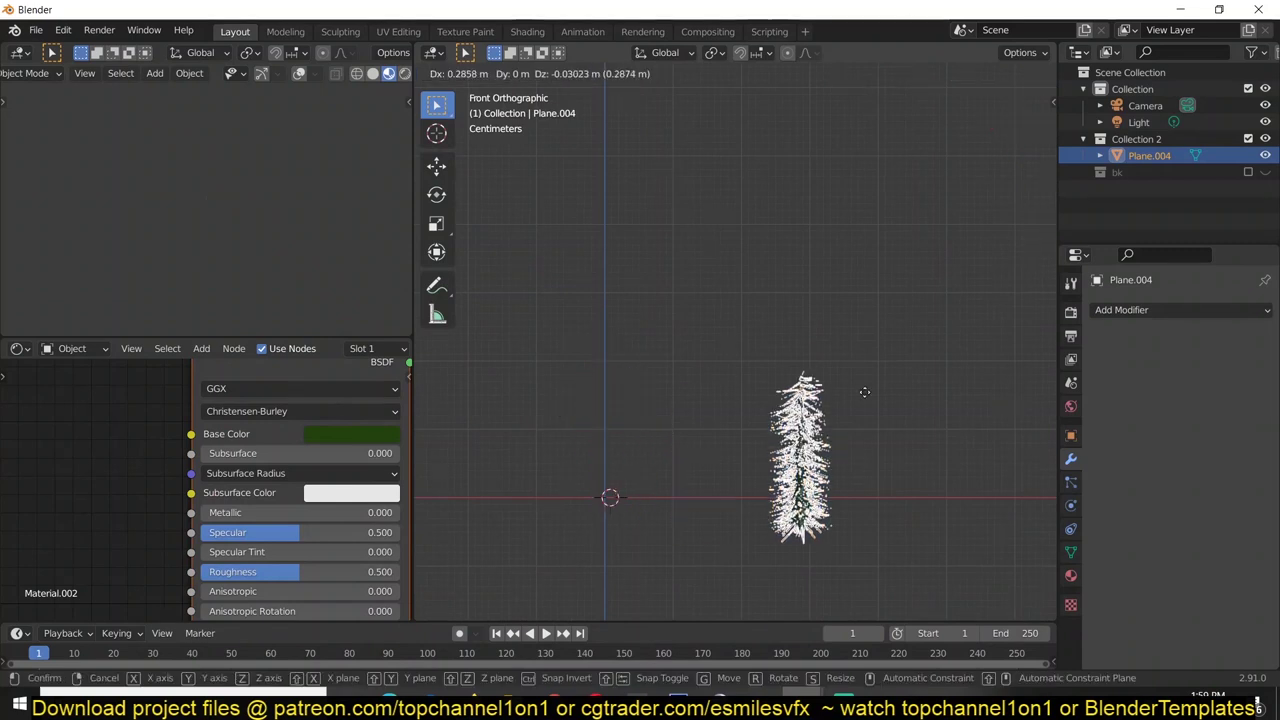
pyautogui.click(723, 382)
pyautogui.hotkey('alt', 'a')
pyautogui.scroll(4, 617, 438)
pyautogui.scroll(-1, 637, 378)
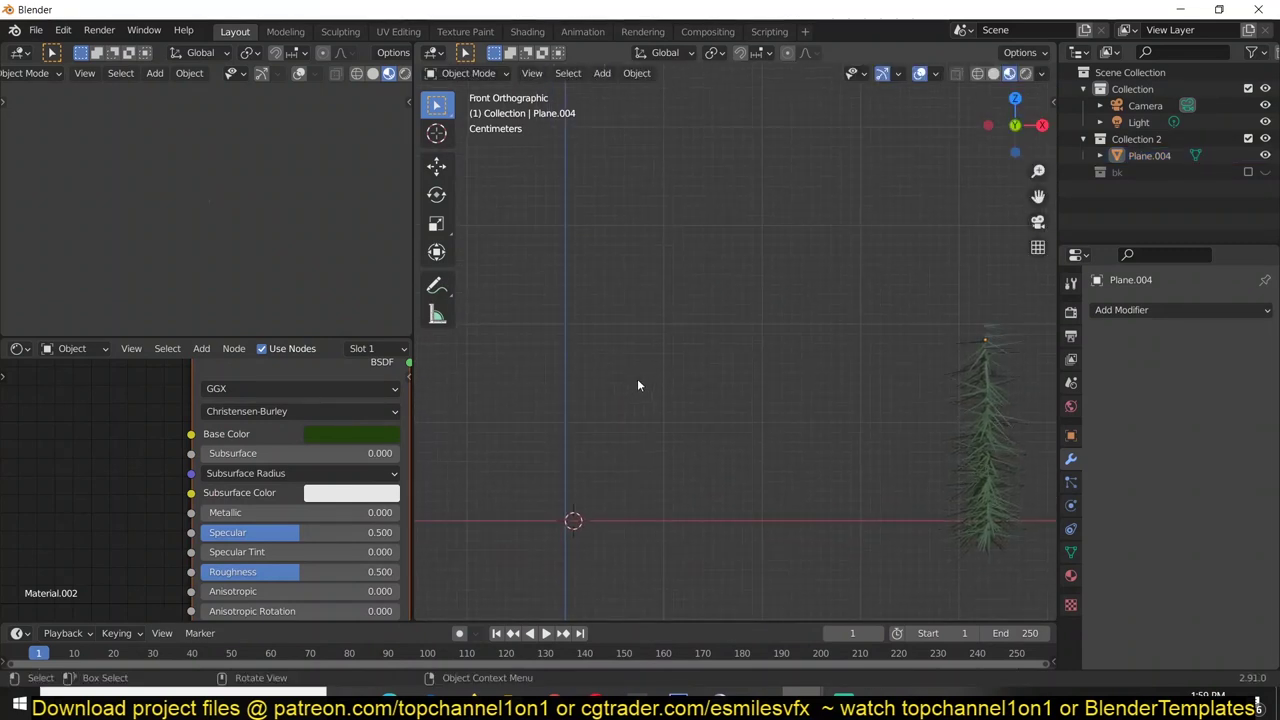
# Add a mesh plane at the 3D cursor and scale it down to roughly half its size.
pyautogui.hotkey('shift', 'a')
pyautogui.moveTo(652, 349)
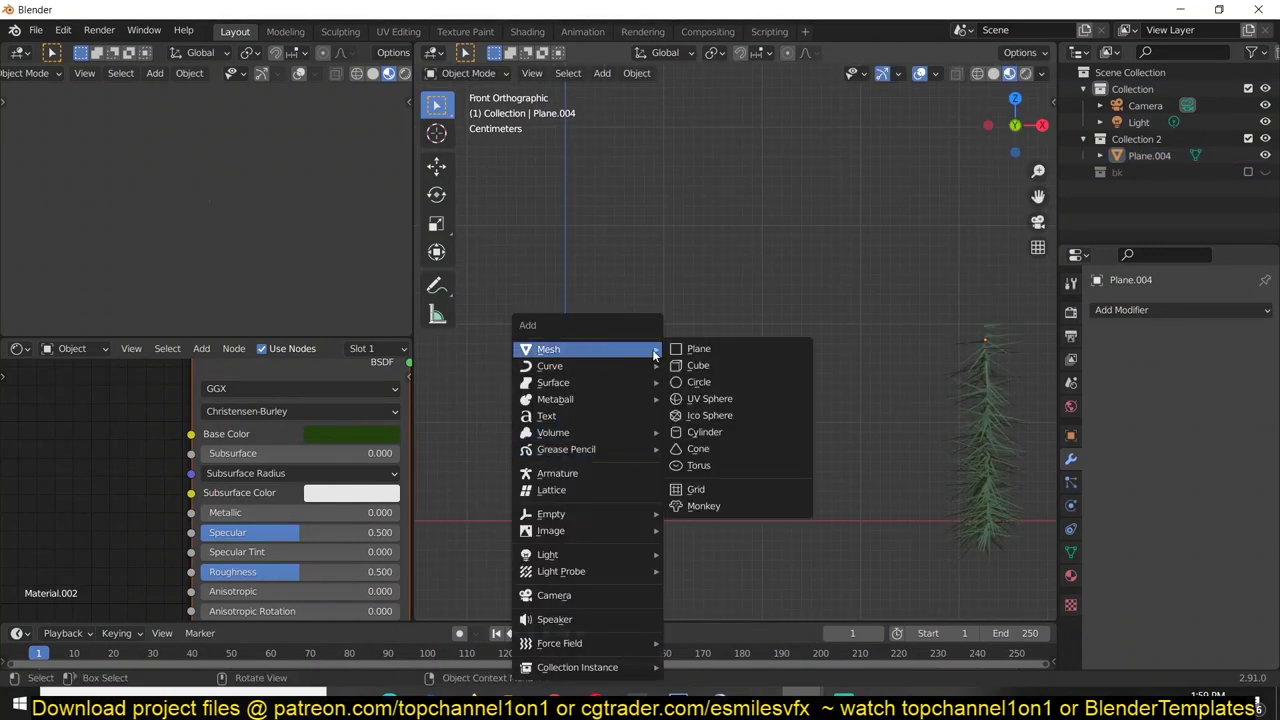
pyautogui.click(720, 347)
pyautogui.press('s')
pyautogui.click(764, 462)
# In Edit Mode, merge all the plane's vertices at the 3D cursor into a single vertex.
pyautogui.press('Tab')
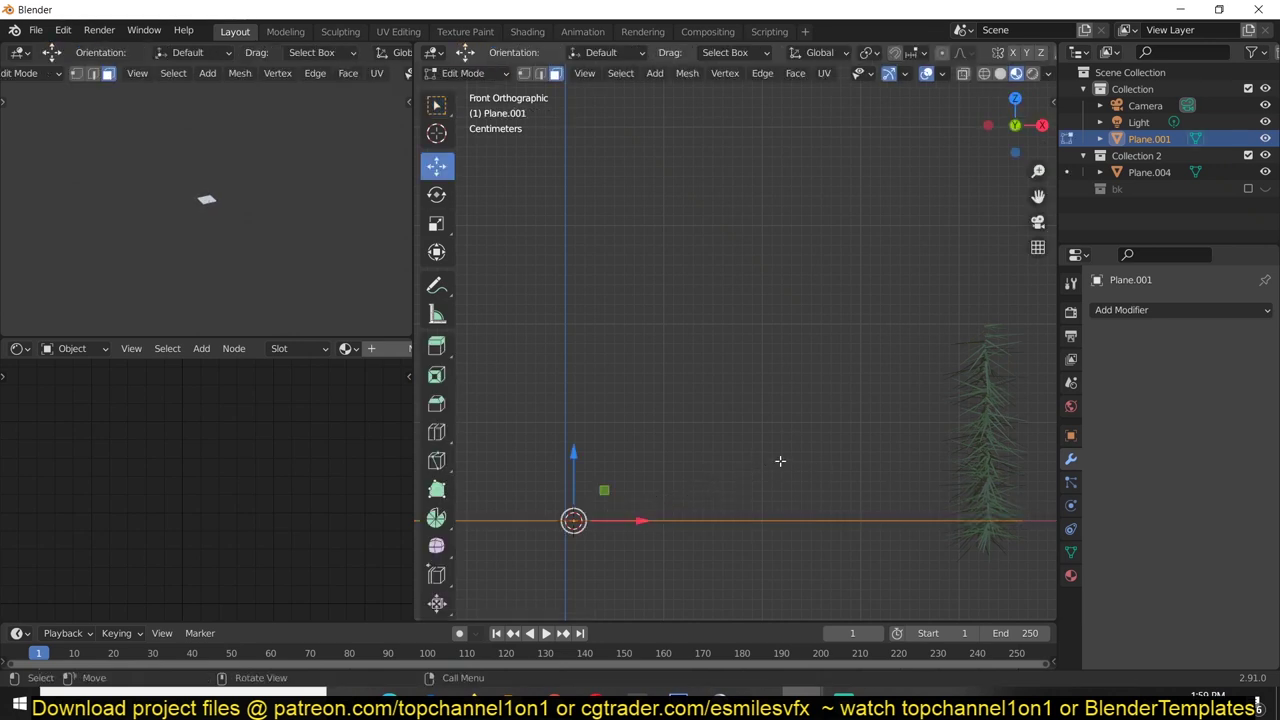
pyautogui.moveTo(787, 431); pyautogui.dragTo(775, 473, button='middle')
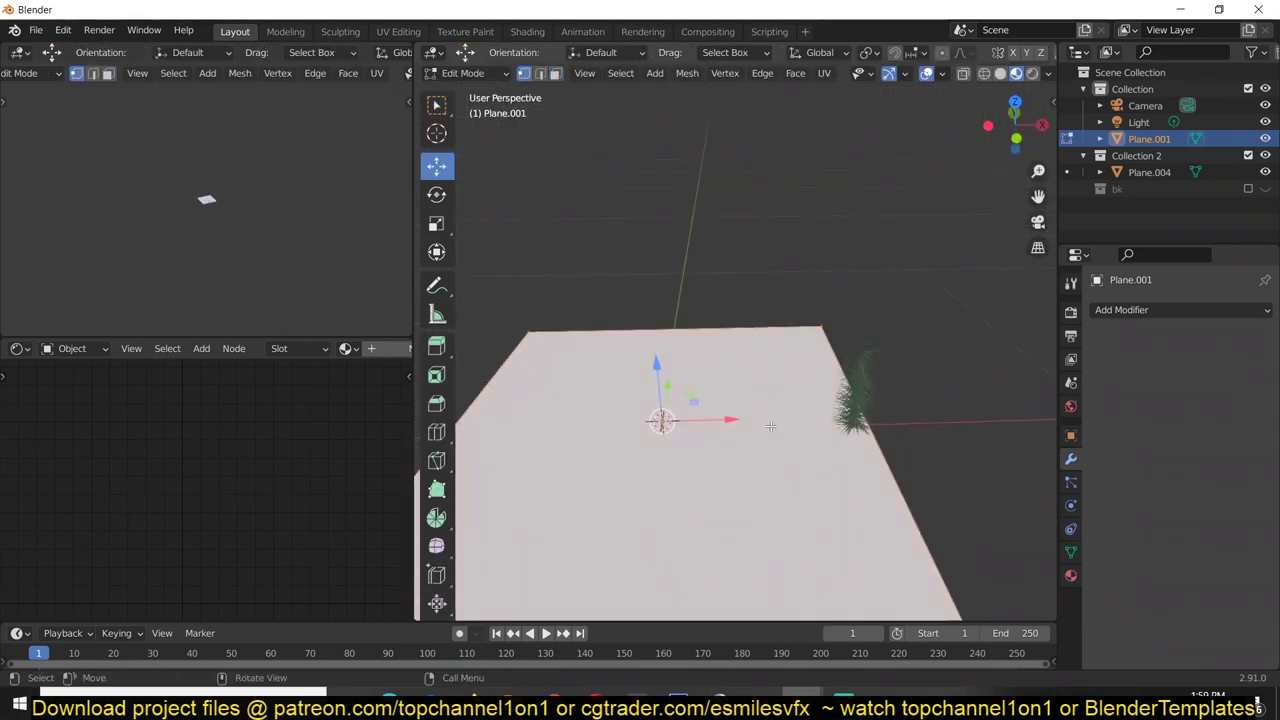
pyautogui.scroll(-3, 770, 426)
pyautogui.press('m')
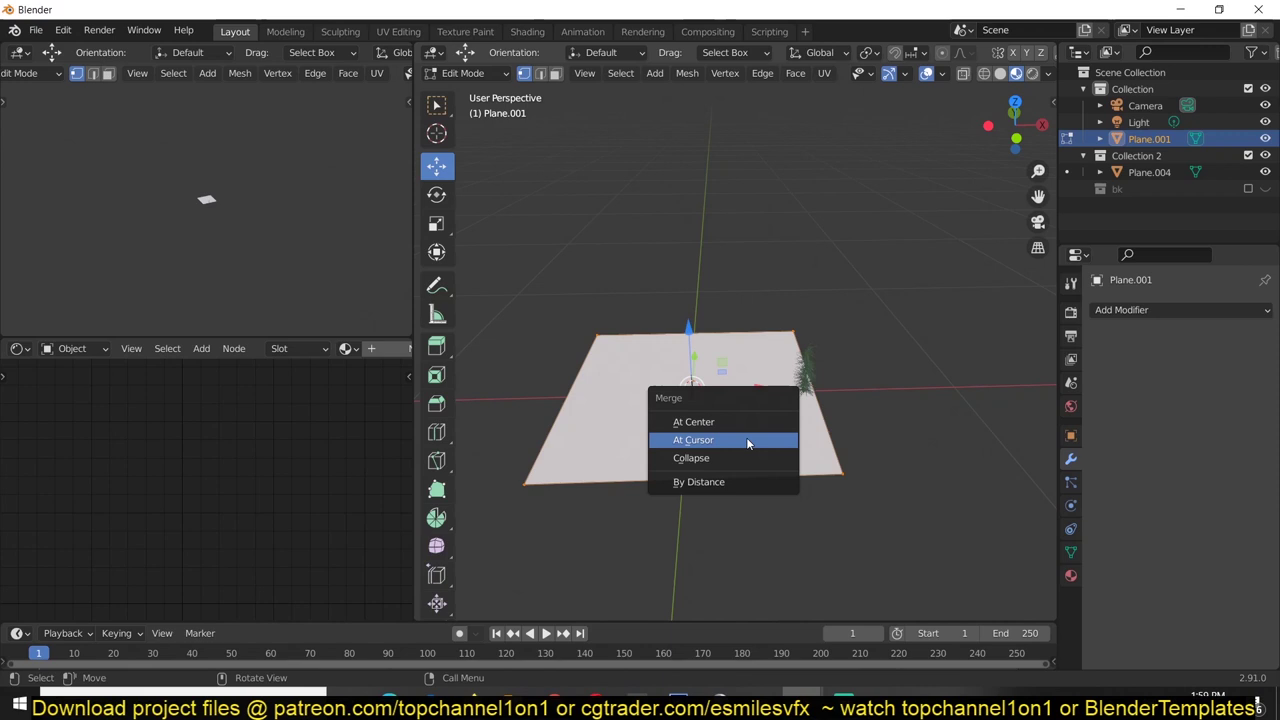
pyautogui.click(746, 439)
# In front view, extrude the vertex about 1.62 m straight up as the branch's main line and return to Object Mode.
pyautogui.press('KP_1')
pyautogui.keyDown('shift'); pyautogui.moveTo(745, 459); pyautogui.dragTo(737, 537, button='middle'); pyautogui.keyUp('shift')
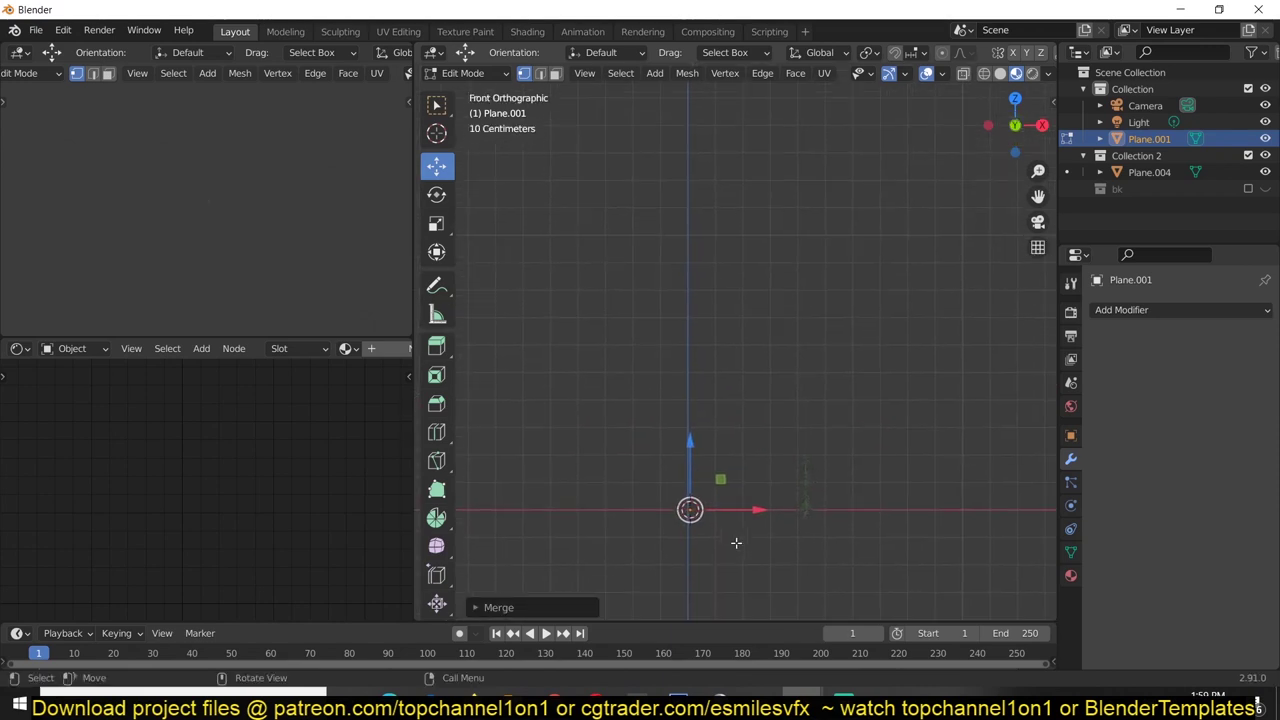
pyautogui.press('e')
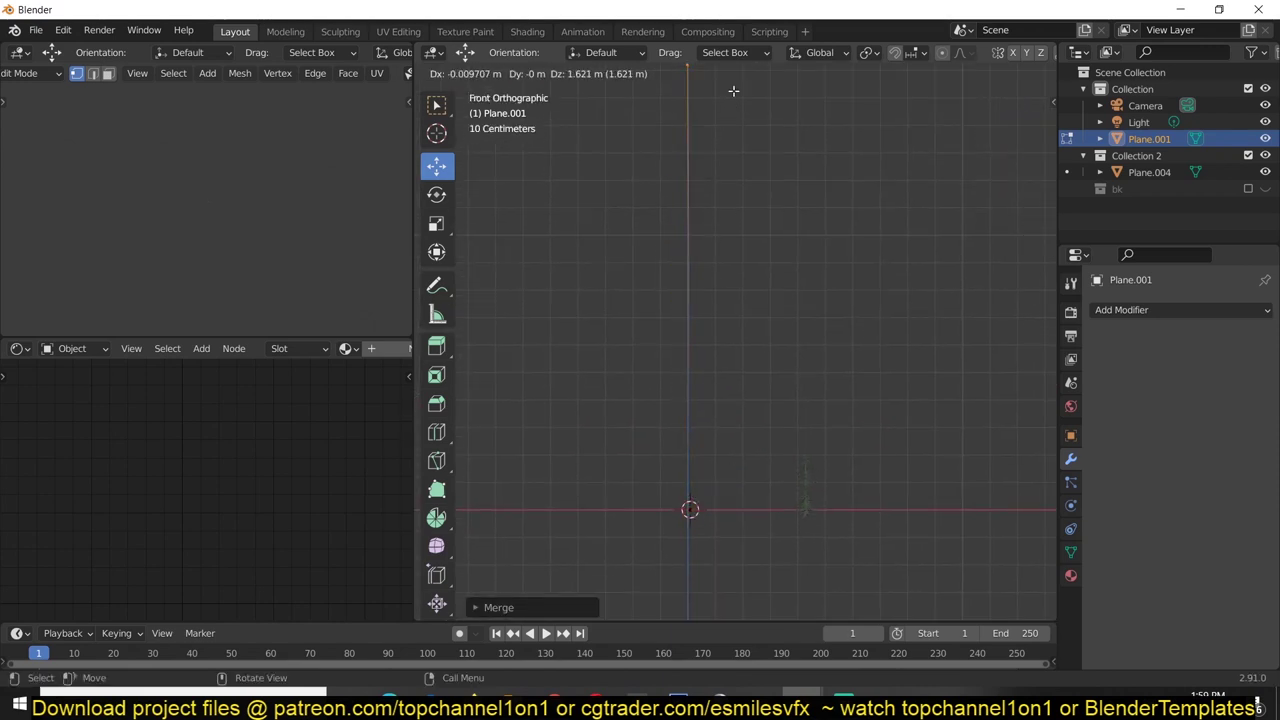
pyautogui.click(733, 90)
pyautogui.press('Tab')
# Add a Skin modifier to the extruded line.
pyautogui.click(1146, 313)
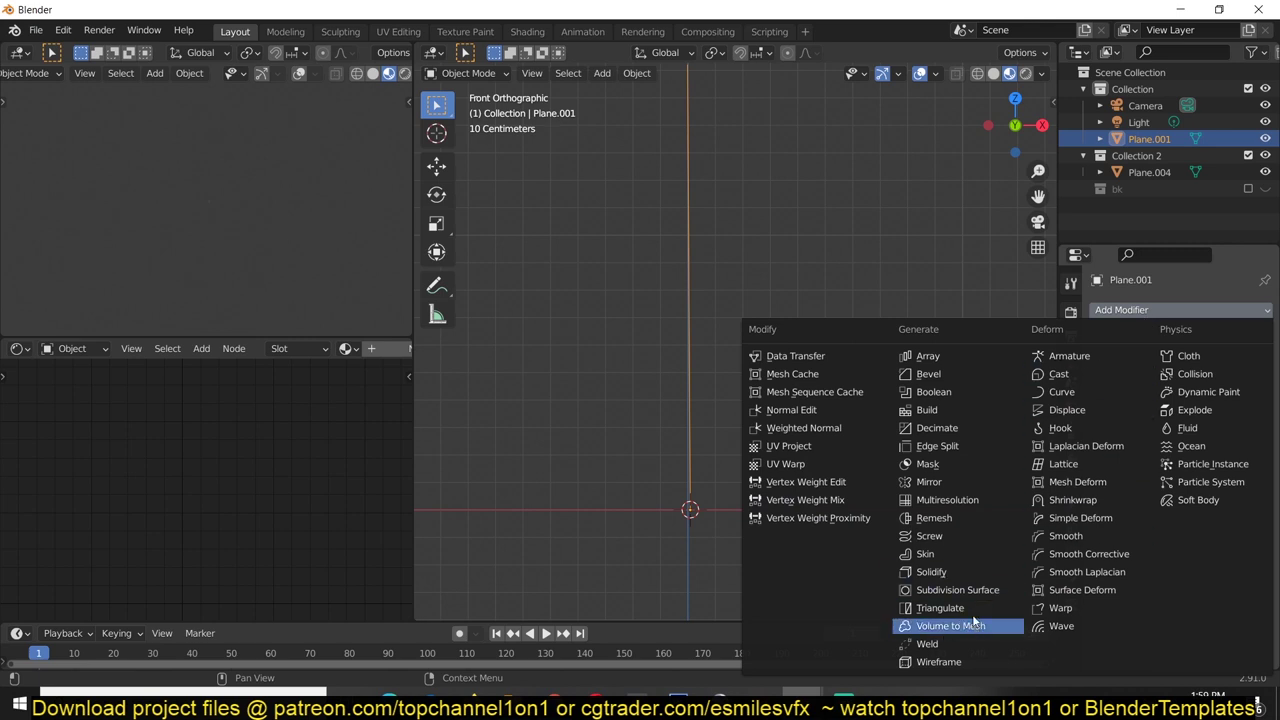
pyautogui.click(973, 551)
pyautogui.scroll(-3, 770, 390)
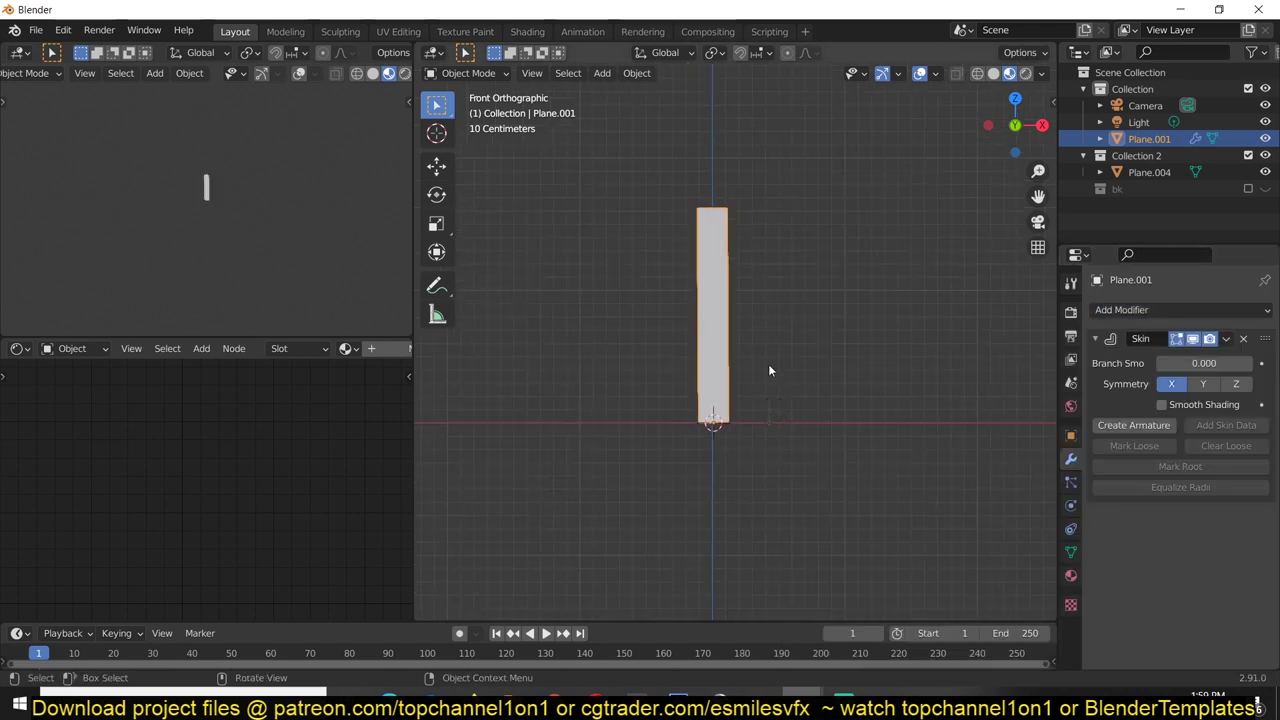
# In Edit Mode, extend the main stem upward by extruding its top vertex in several slightly zigzagging segments.
pyautogui.keyDown('shift'); pyautogui.moveTo(769, 371); pyautogui.dragTo(766, 445, button='middle'); pyautogui.keyUp('shift')
pyautogui.press('Tab')
pyautogui.moveTo(714, 218); pyautogui.dragTo(714, 115)
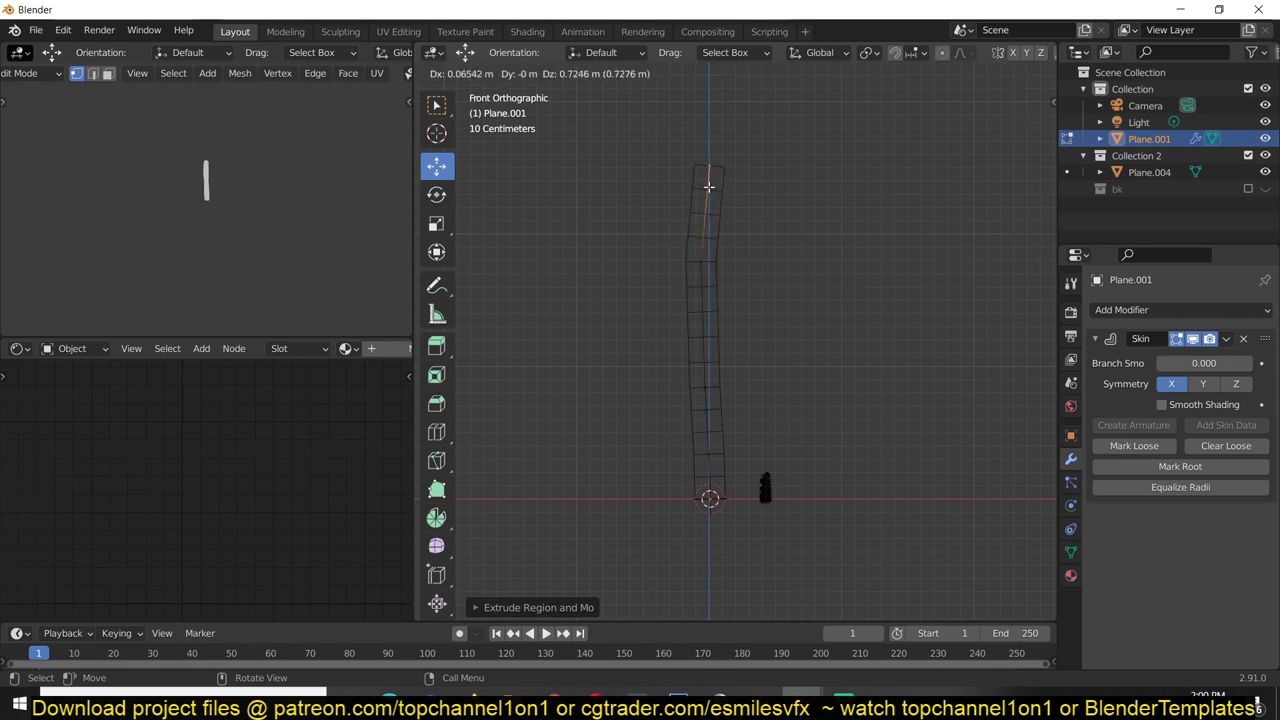
pyautogui.click(709, 187)
pyautogui.press('e')
pyautogui.click(722, 101)
pyautogui.keyDown('shift'); pyautogui.moveTo(716, 163); pyautogui.dragTo(714, 303, button='middle'); pyautogui.keyUp('shift')
pyautogui.press('e')
pyautogui.click(708, 190)
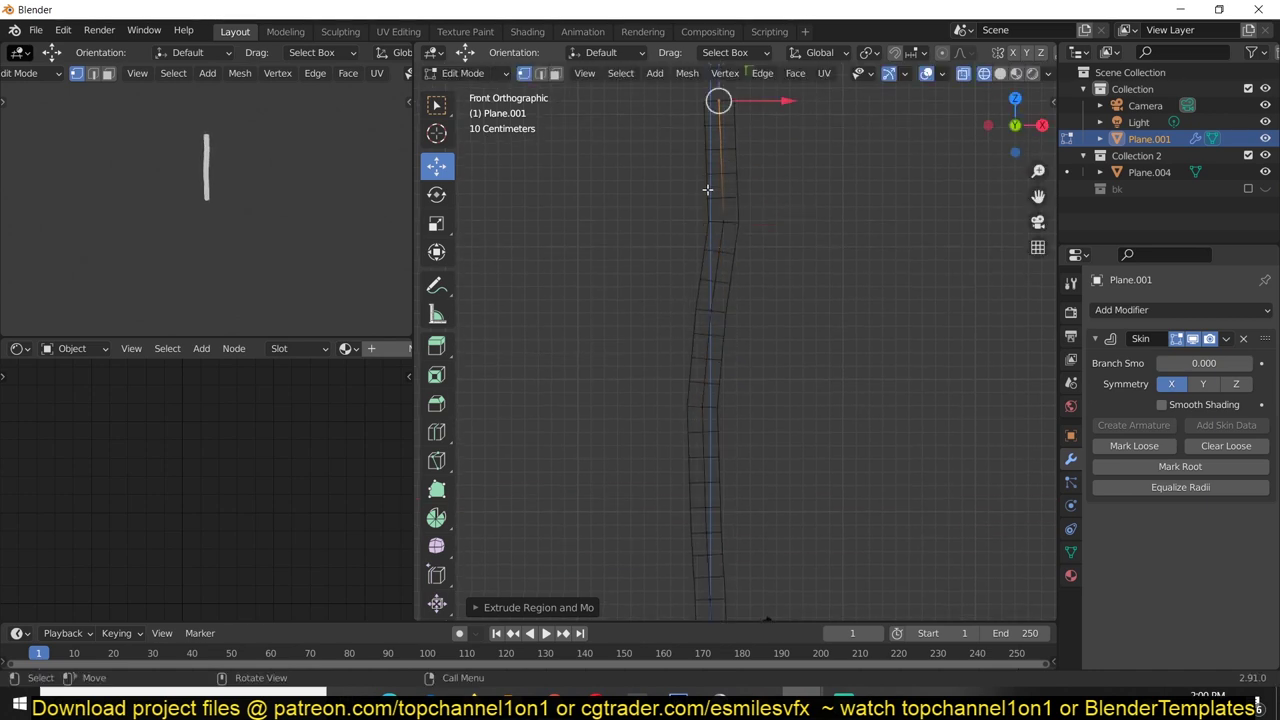
# Extrude a two-segment side branch from the stem's lowest part, angled up in the positive X direction.
pyautogui.keyDown('shift'); pyautogui.moveTo(711, 424); pyautogui.dragTo(686, 297, button='middle'); pyautogui.keyUp('shift')
pyautogui.scroll(-1, 686, 297)
pyautogui.click(711, 451)
pyautogui.press('e')
pyautogui.click(794, 344)
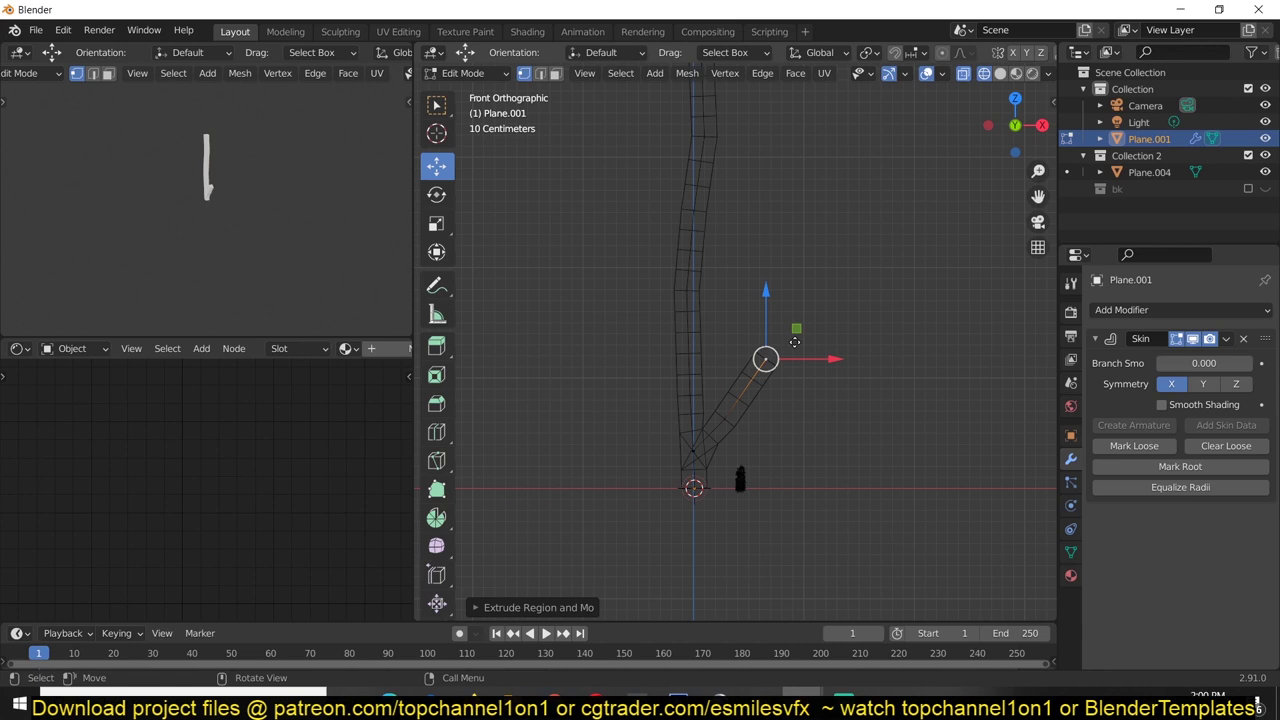
pyautogui.press('e')
pyautogui.click(824, 261)
# Extrude more side branches from the stem's vertices in front and right views, and check the structure in solid shading.
pyautogui.click(720, 286)
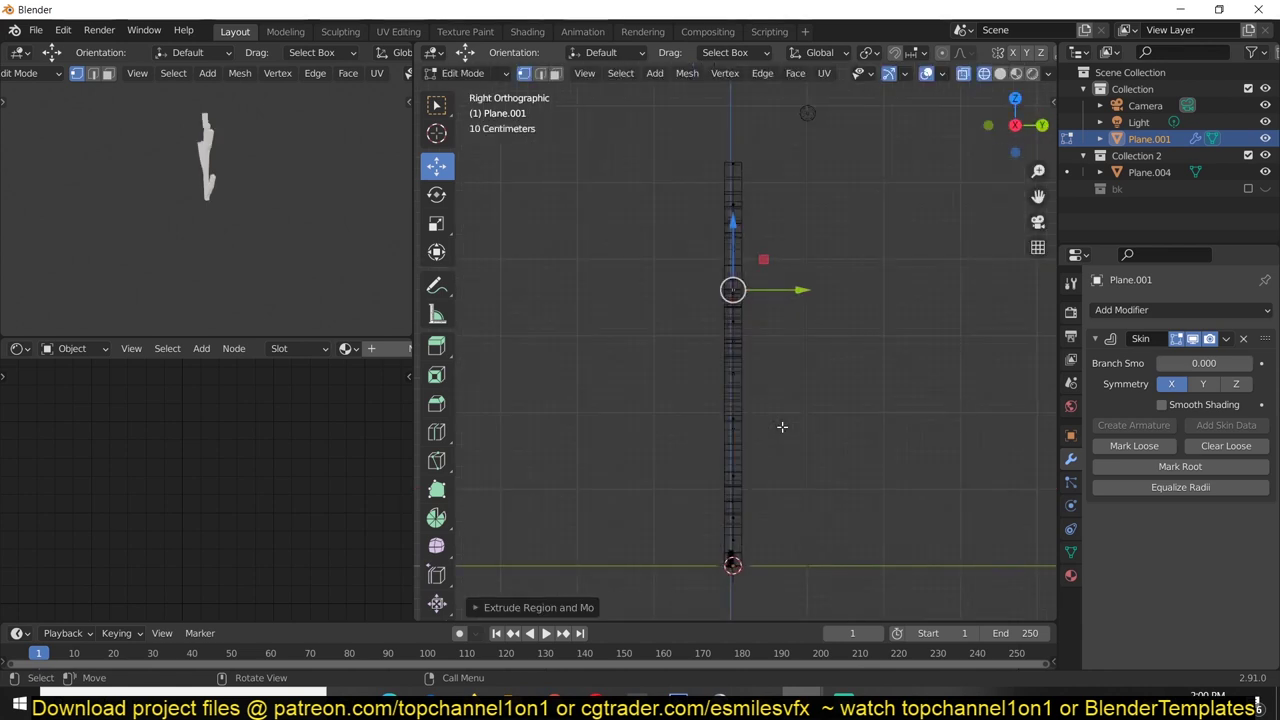
pyautogui.click(738, 417)
pyautogui.press('e')
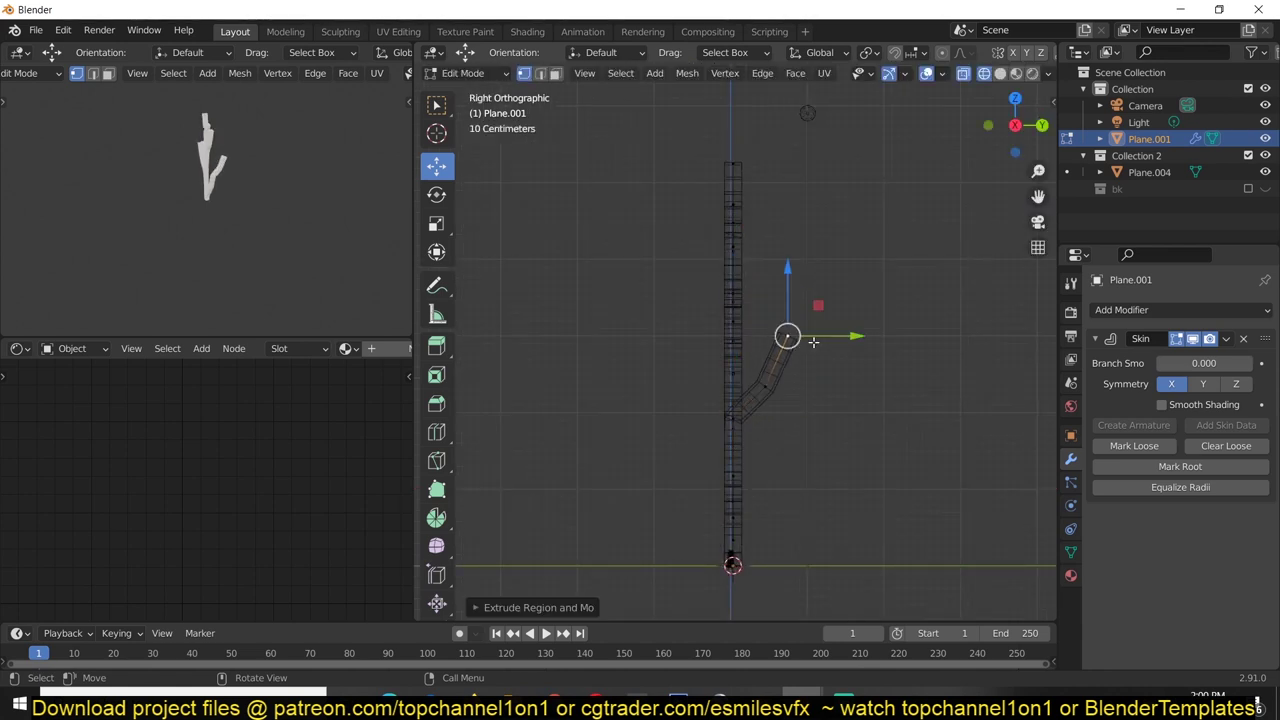
pyautogui.click(820, 309)
pyautogui.click(734, 340)
pyautogui.press('e')
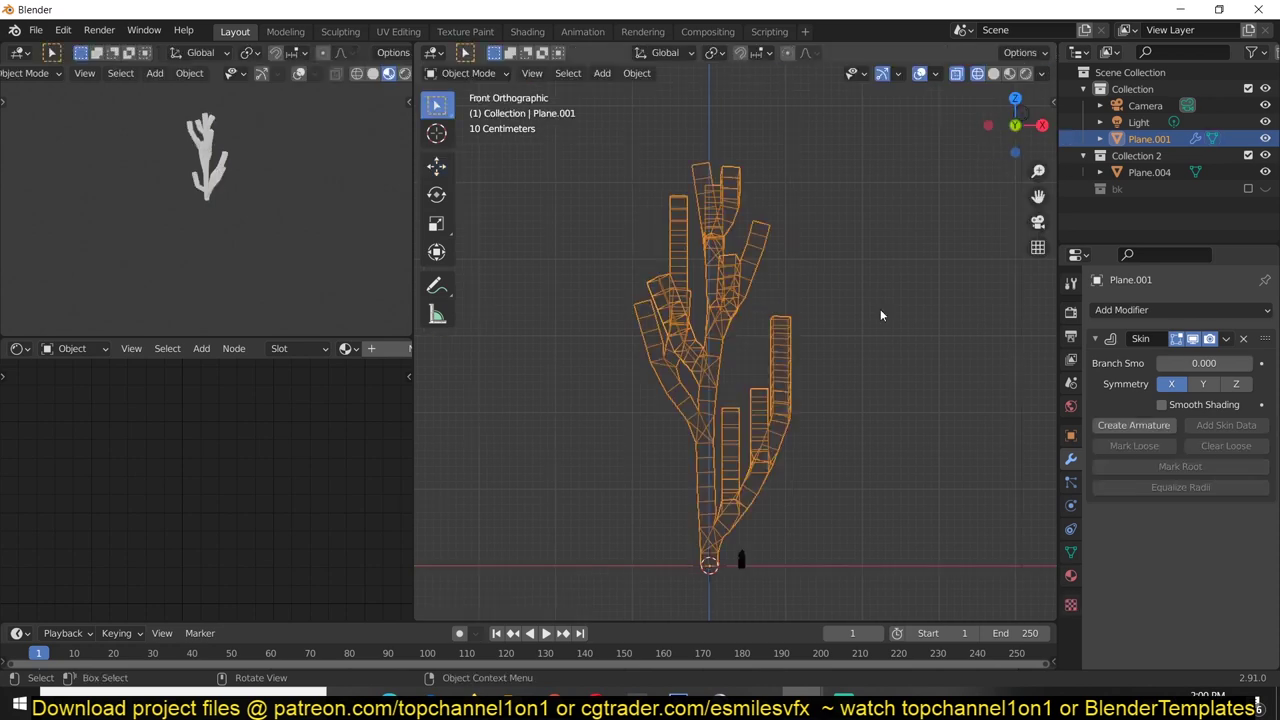
pyautogui.hotkey('shift', 'z')
pyautogui.moveTo(1022, 299)
pyautogui.mouseDown(button='middle')
pyautogui.moveTo(750, 306)
pyautogui.moveTo(706, 350)
pyautogui.mouseUp(button='middle')
pyautogui.press('KP_1')
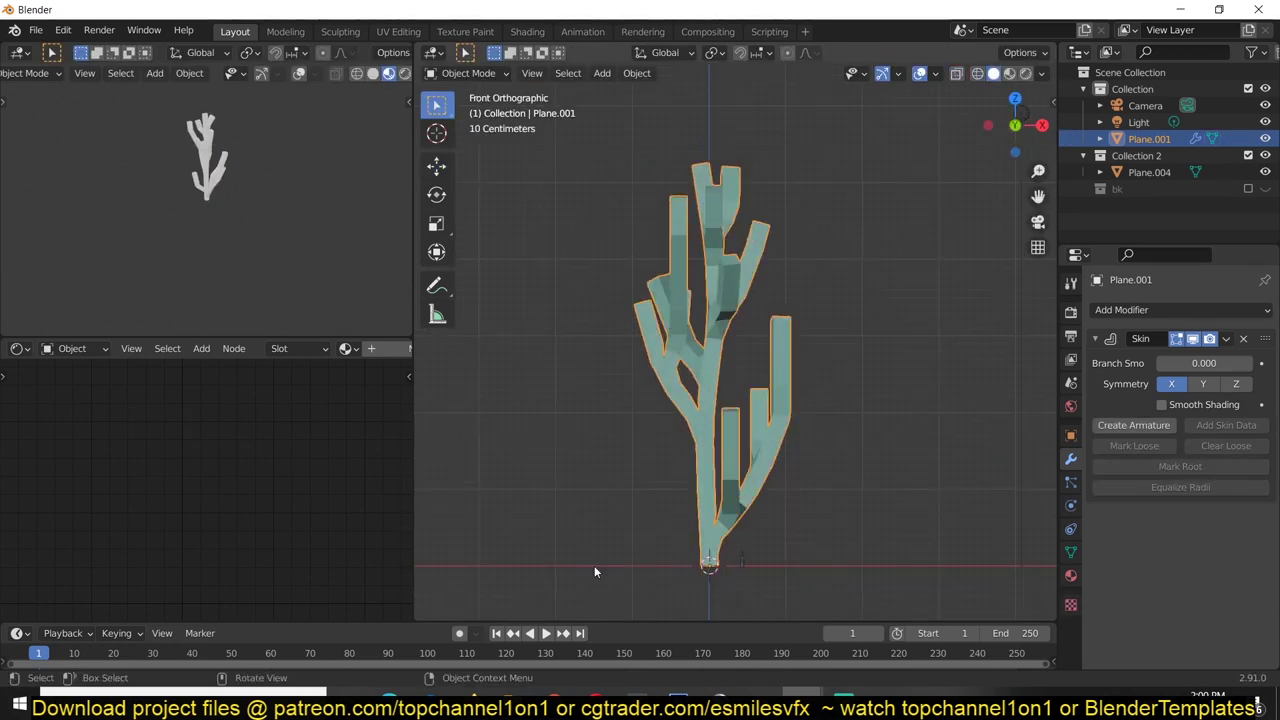
# In Edit Mode, select the top vertex of the tree's main stem and return to solid shading.
pyautogui.press('Tab')
pyautogui.press('z')
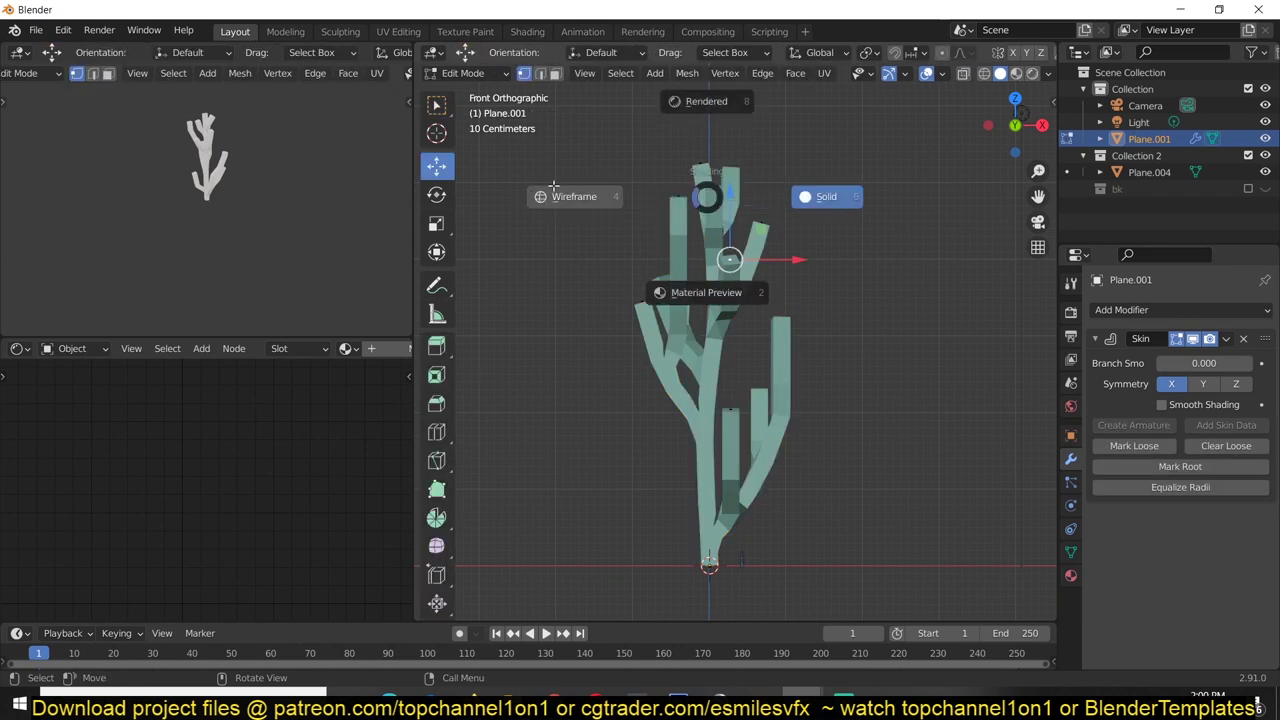
pyautogui.click(555, 188)
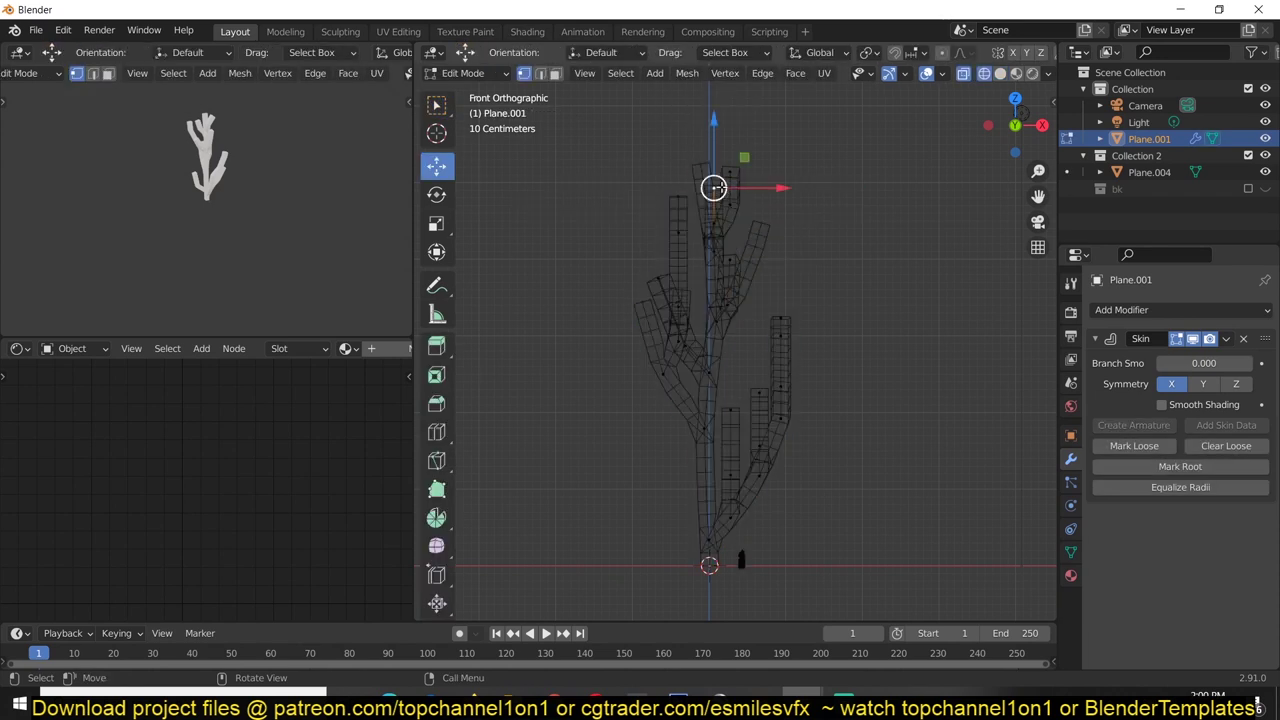
pyautogui.moveTo(716, 187)
pyautogui.mouseDown(button='middle')
pyautogui.moveTo(763, 190)
pyautogui.moveTo(716, 241)
pyautogui.mouseUp(button='middle')
pyautogui.hotkey('shift', 'z')
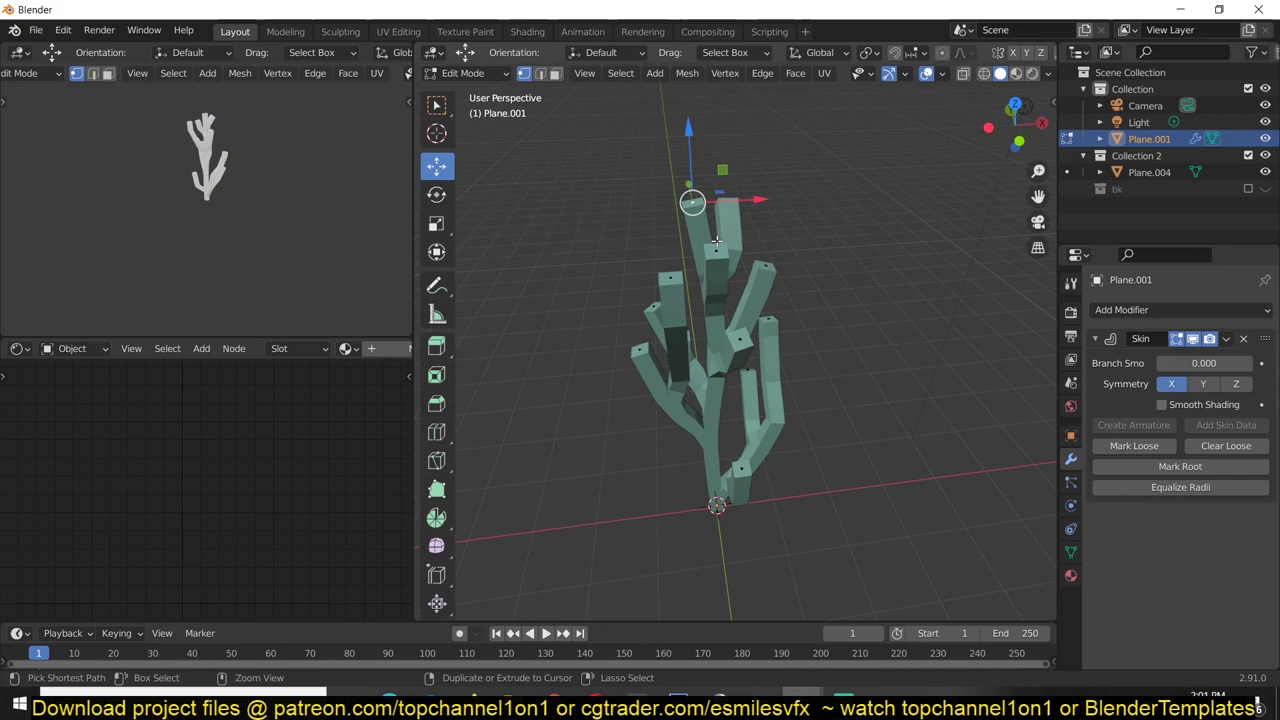
# Try to shrink the stem's top vertex by scaling, first alone and again with proportional editing enabled.
pyautogui.press('s')
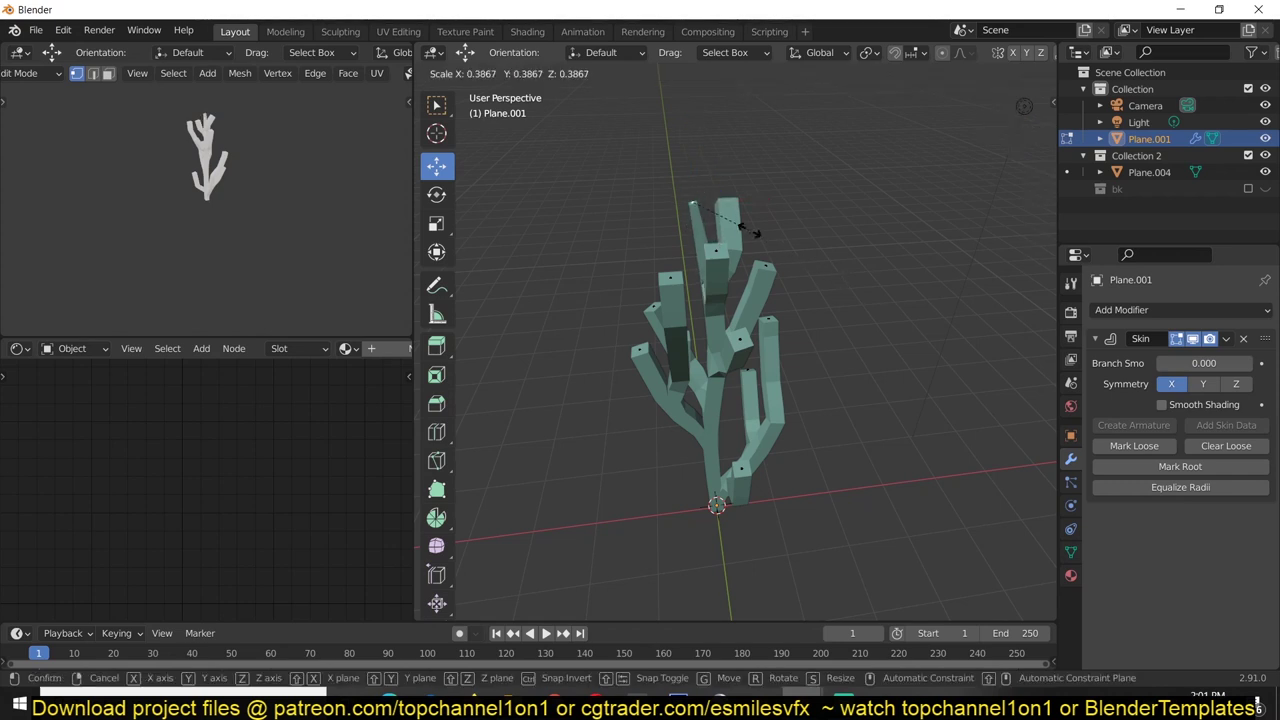
pyautogui.click(786, 273)
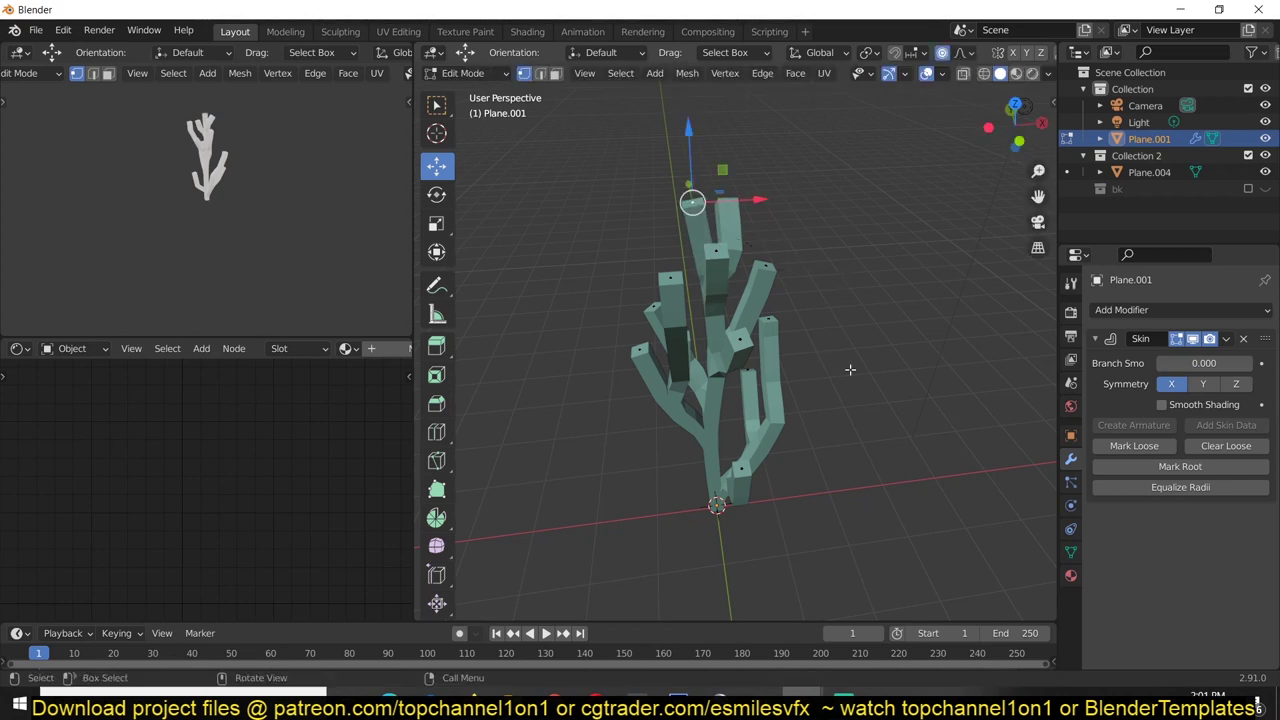
pyautogui.press('s')
pyautogui.click(756, 301)
pyautogui.moveTo(756, 301); pyautogui.dragTo(716, 217, button='middle')
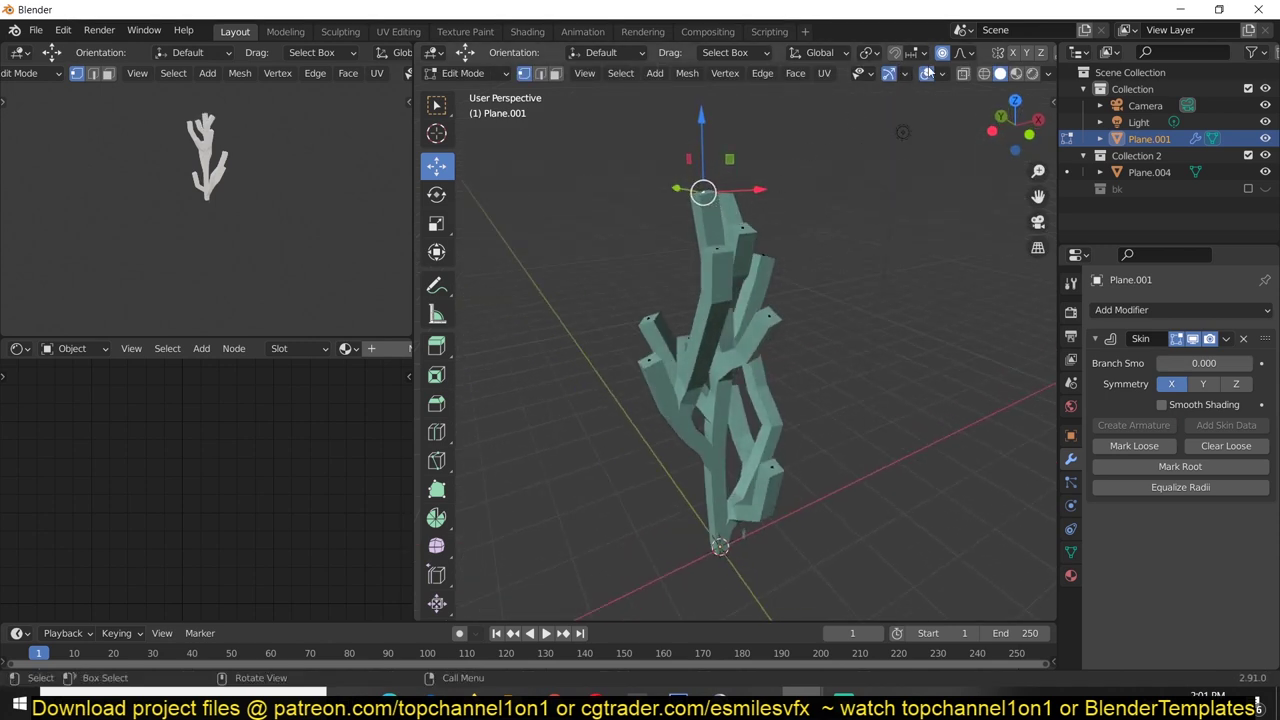
# Shrink the skin radius at the stem's top vertex with smooth proportional editing so the tip tapers.
pyautogui.click(960, 55)
pyautogui.hotkey('ctrl', 'a')
pyautogui.click(808, 280)
pyautogui.moveTo(808, 270); pyautogui.dragTo(771, 226, button='middle')
pyautogui.press('s')
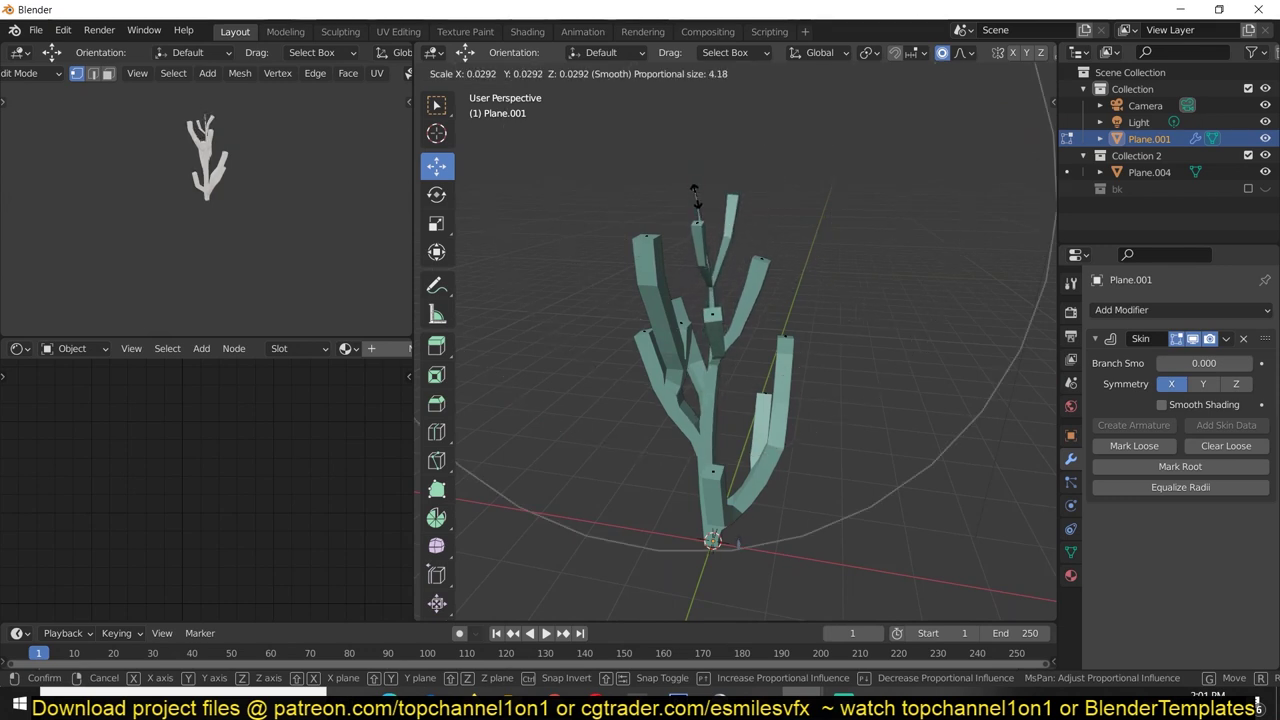
pyautogui.scroll(6, 755, 205)
pyautogui.click(753, 199)
# Shrink the skin radius around the neighbouring top branch tip with proportional editing to thin the branches, and leave Edit Mode.
pyautogui.click(741, 197)
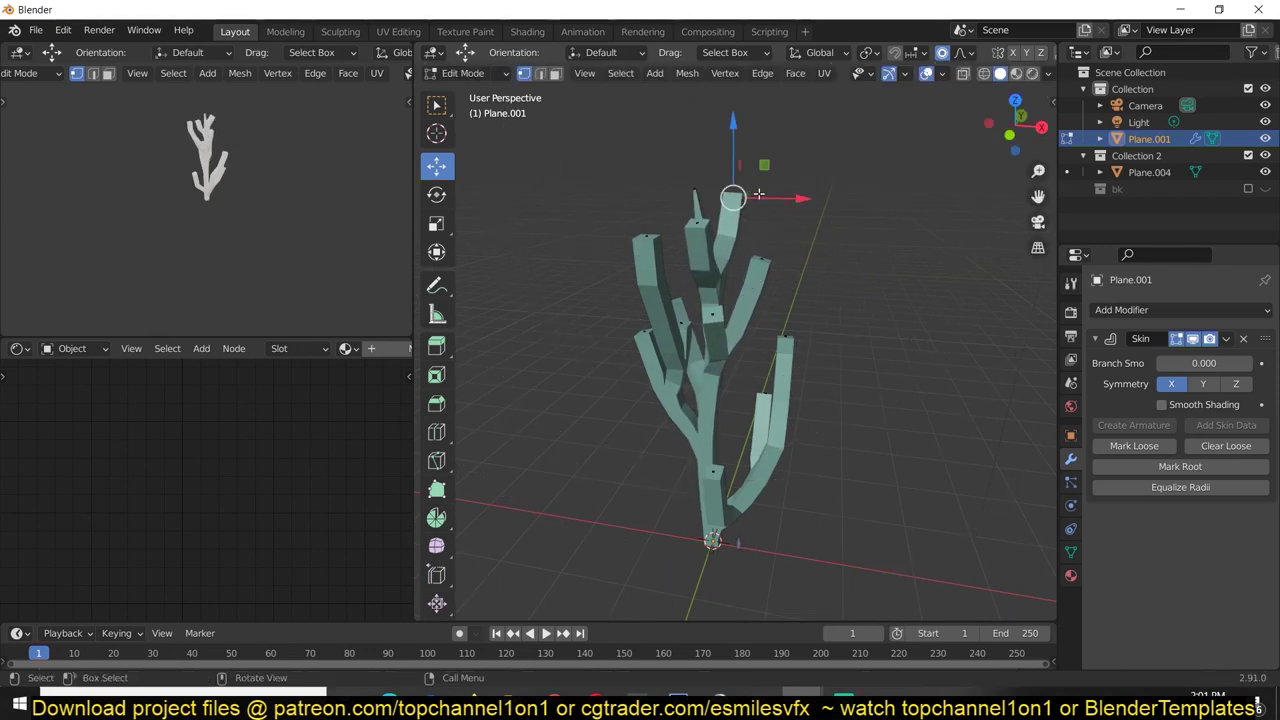
pyautogui.hotkey('ctrl', 'a')
pyautogui.scroll(4, 829, 309)
pyautogui.scroll(-7, 783, 273)
pyautogui.click(783, 273)
pyautogui.press('Tab')
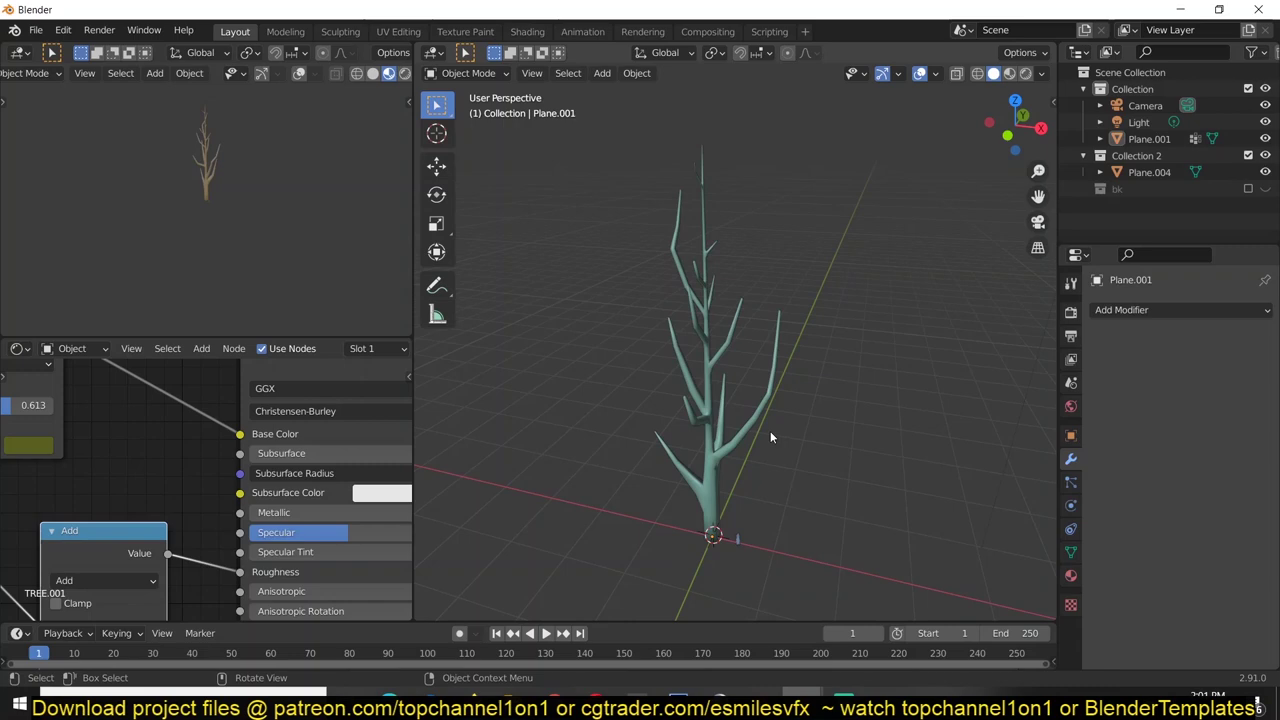
# Select the branching tree mesh and shade it smooth.
pyautogui.click(720, 410)
pyautogui.scroll(5, 687, 235)
pyautogui.moveTo(703, 333); pyautogui.dragTo(715, 478, button='middle')
pyautogui.rightClick(770, 316)
pyautogui.click(770, 316)
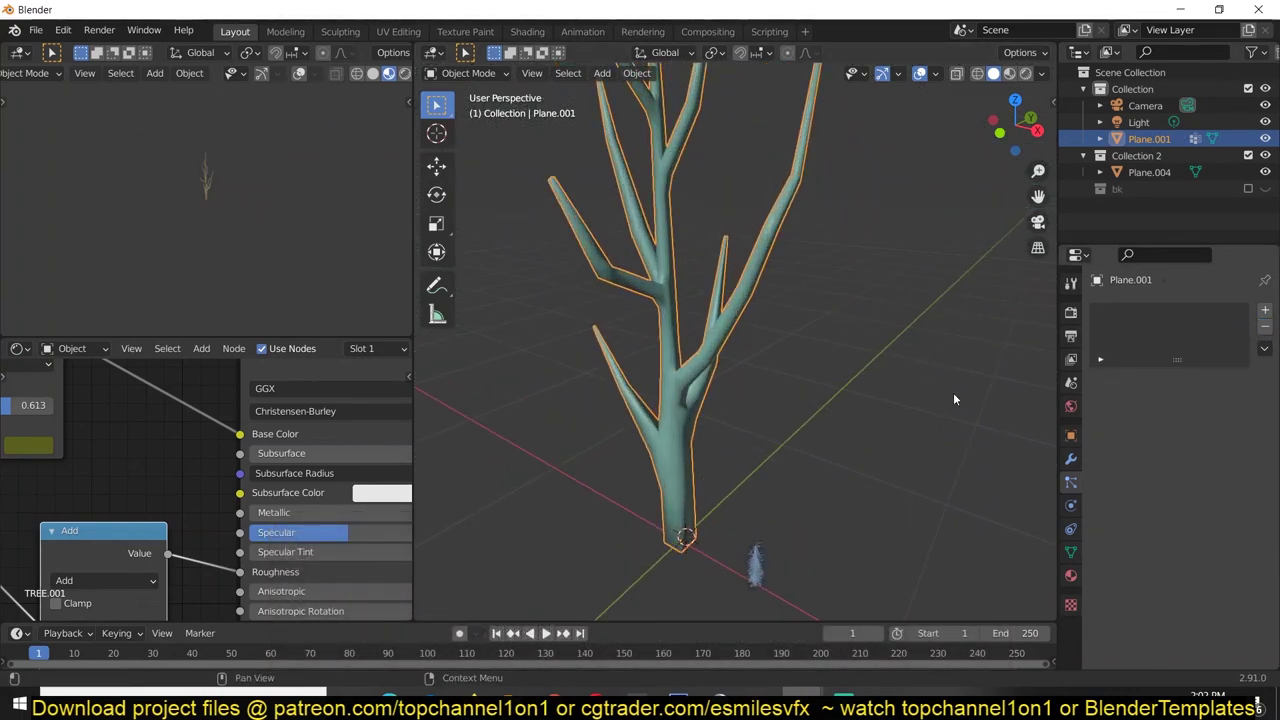
# Add a Hair particle system to the tree, rendered as Object with the twig Plane.004 as the instance object.
pyautogui.click(1264, 313)
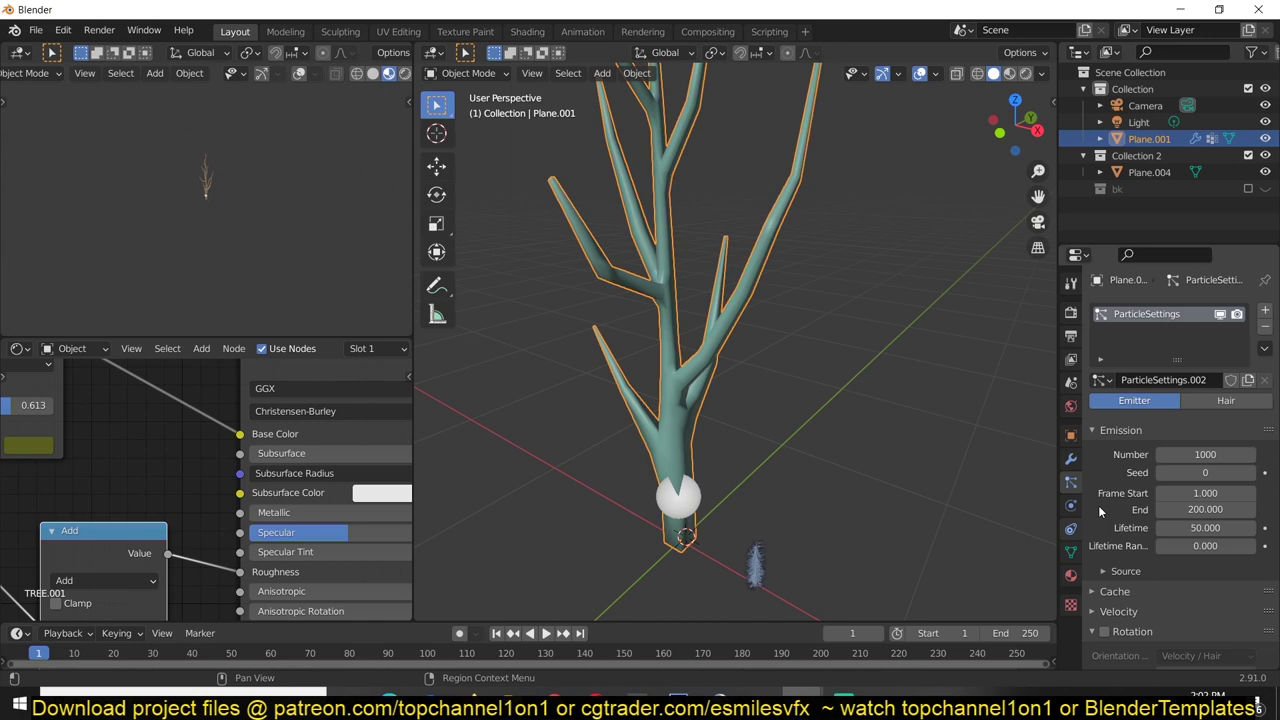
pyautogui.click(1206, 399)
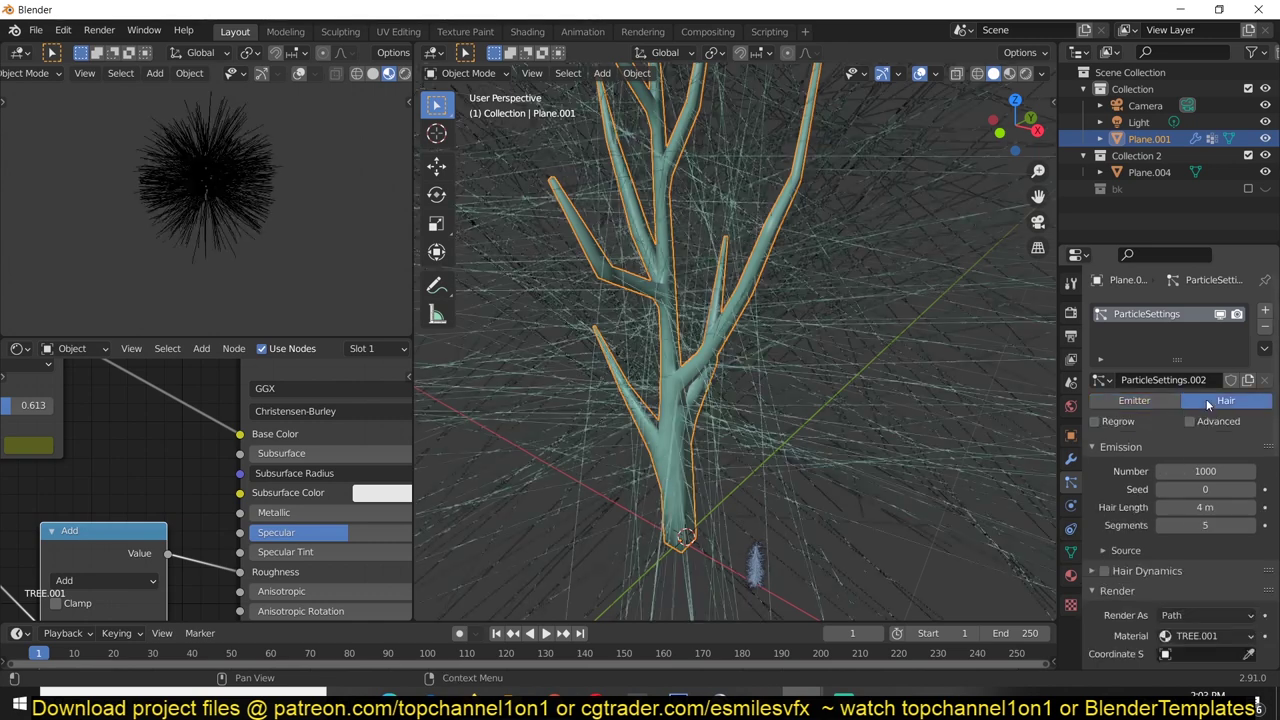
pyautogui.click(760, 566)
pyautogui.click(720, 425)
pyautogui.click(1203, 455)
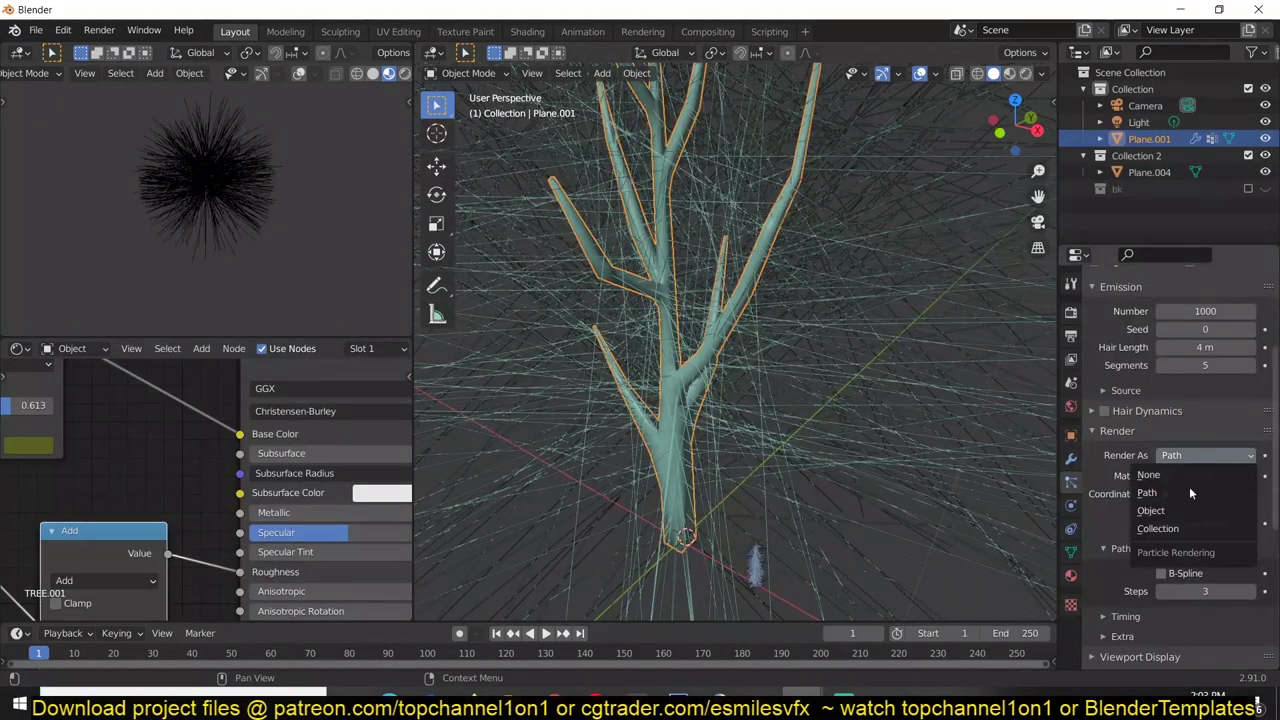
pyautogui.click(1184, 511)
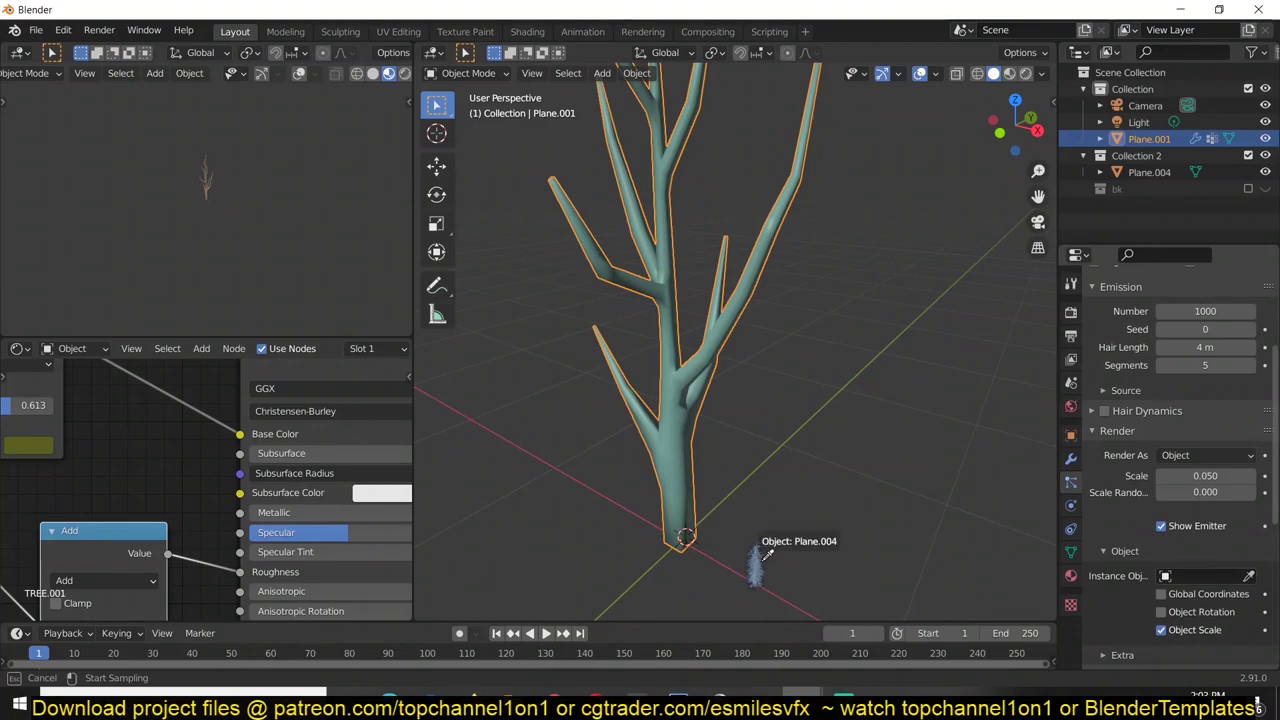
pyautogui.click(767, 555)
# Set the twig particles' render scale to 0.37 and deselect the tree.
pyautogui.moveTo(1198, 475); pyautogui.dragTo(1231, 475)
pyautogui.hotkey('alt', 'a')
pyautogui.moveTo(612, 421); pyautogui.dragTo(640, 410, button='middle')
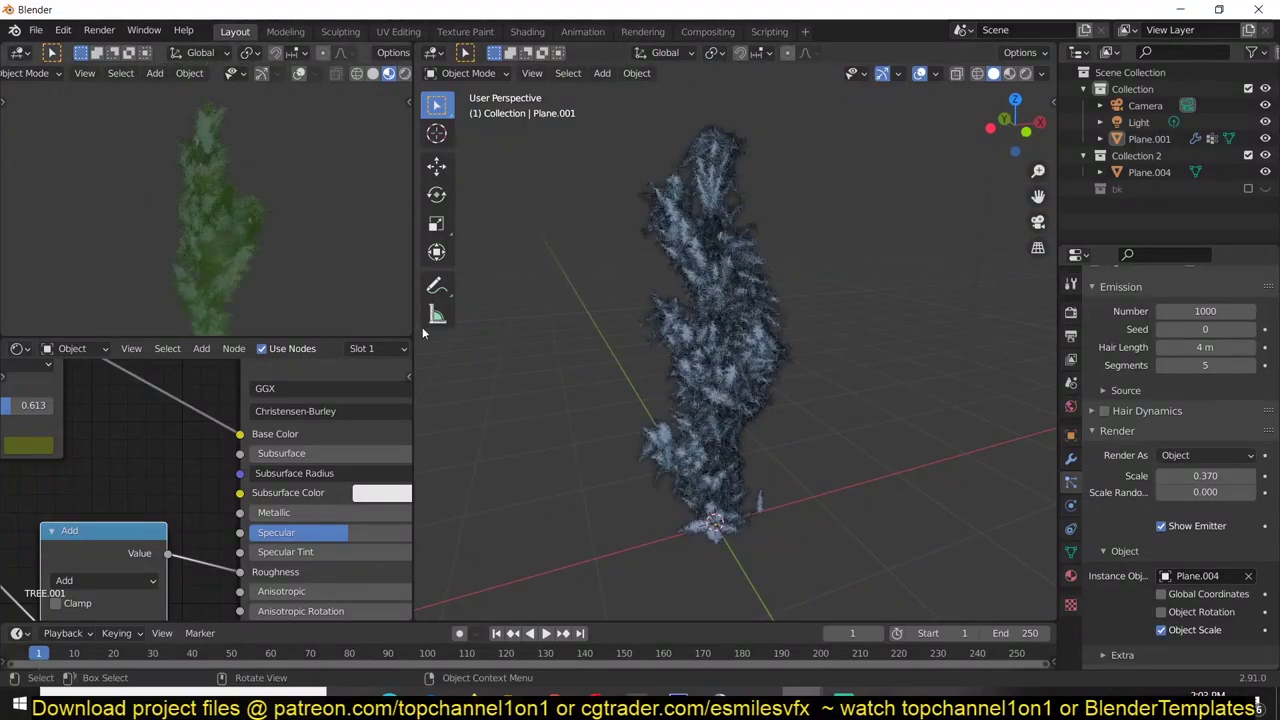
# Examine how the twig particles are distributed along the trunk and branches from several angles.
pyautogui.scroll(6, 650, 330)
pyautogui.click(793, 330)
pyautogui.moveTo(793, 330); pyautogui.dragTo(740, 345, button='middle')
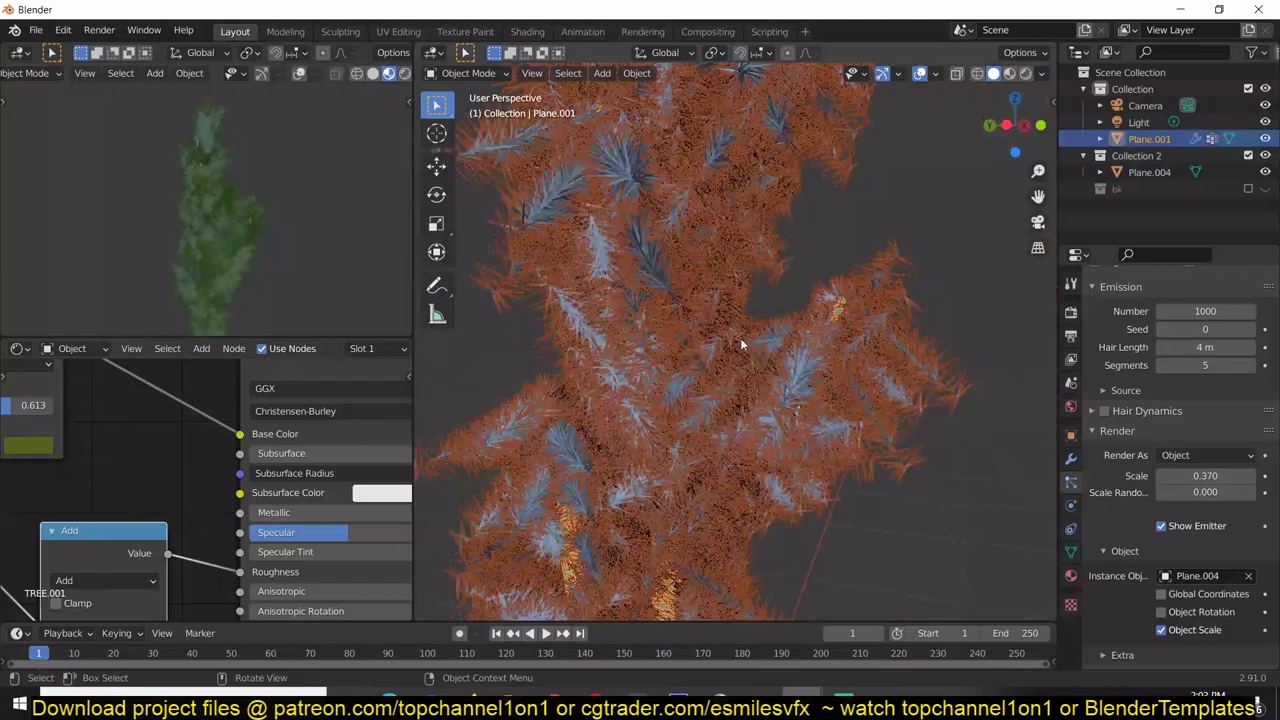
pyautogui.click(790, 287)
pyautogui.moveTo(790, 287); pyautogui.dragTo(872, 248, button='middle')
pyautogui.scroll(-4, 870, 322)
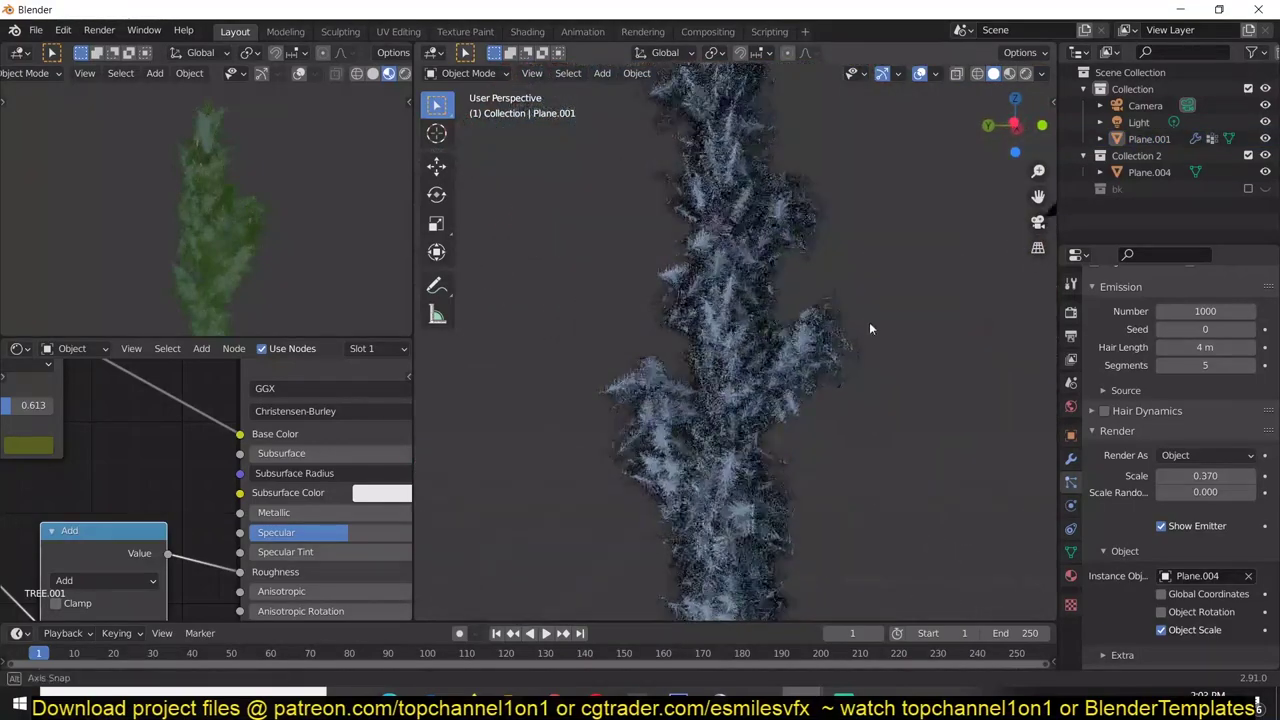
pyautogui.scroll(3, 841, 342)
pyautogui.moveTo(840, 337); pyautogui.dragTo(709, 340, button='middle')
pyautogui.scroll(3, 240, 270)
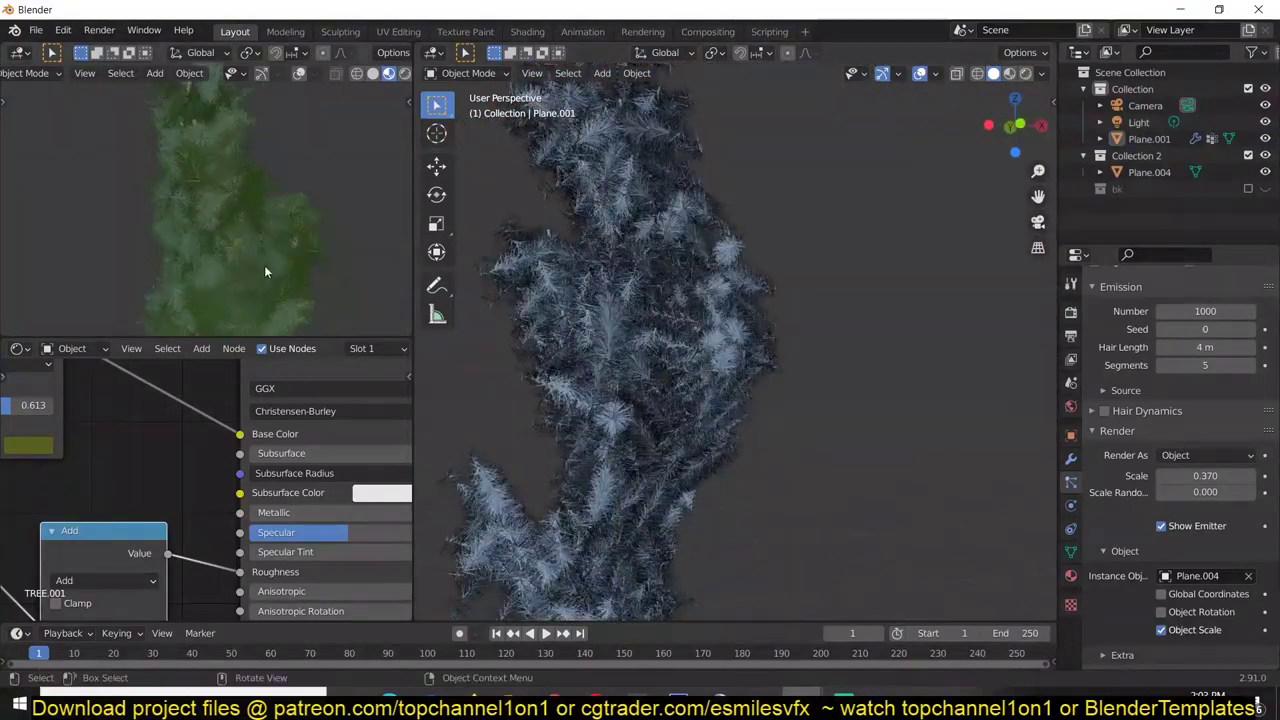
# Preview the tree in rendered shading and change the render engine to Cycles.
pyautogui.click(1025, 73)
pyautogui.click(1071, 312)
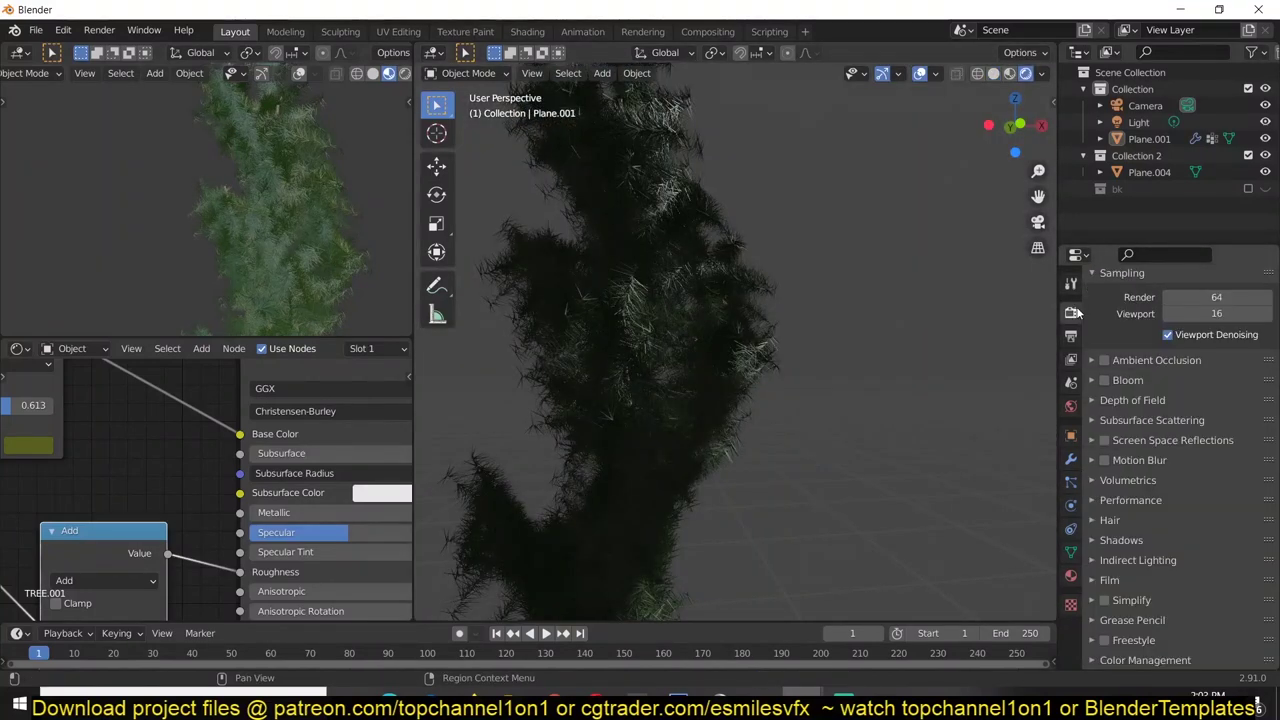
pyautogui.scroll(3, 1168, 284)
pyautogui.click(1200, 309)
pyautogui.click(1190, 364)
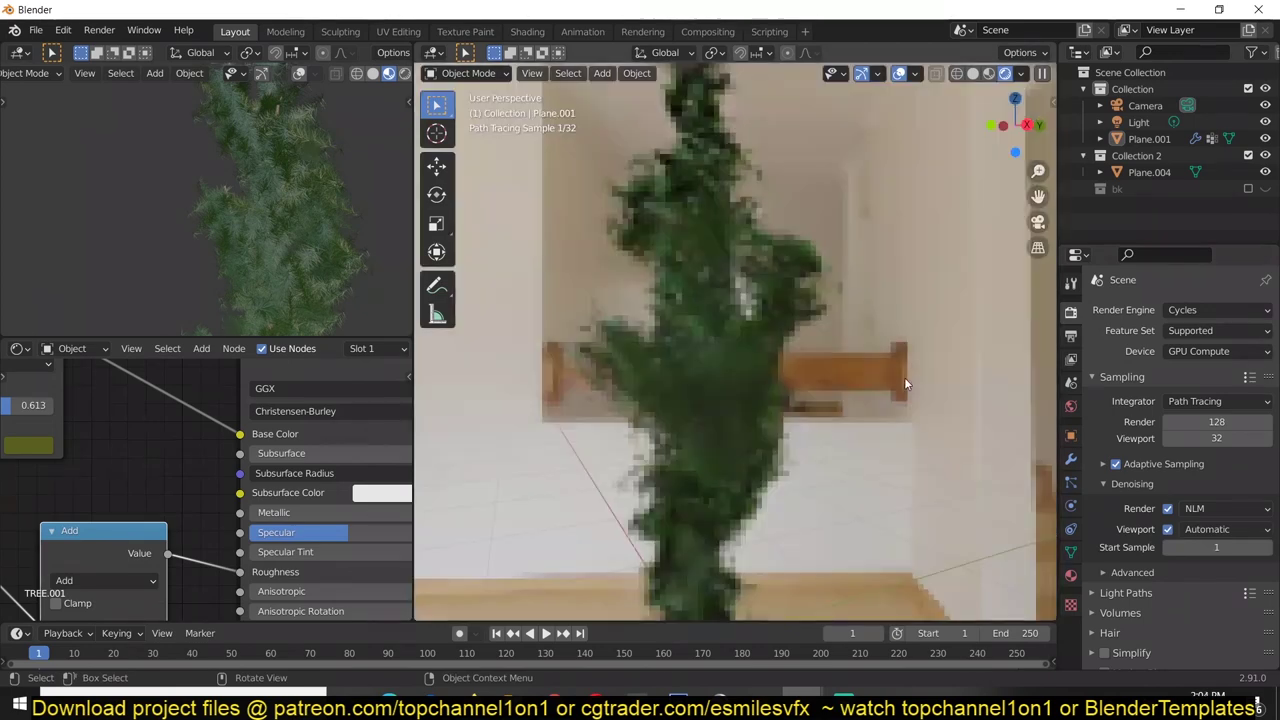
pyautogui.moveTo(904, 377); pyautogui.dragTo(678, 218, button='middle')
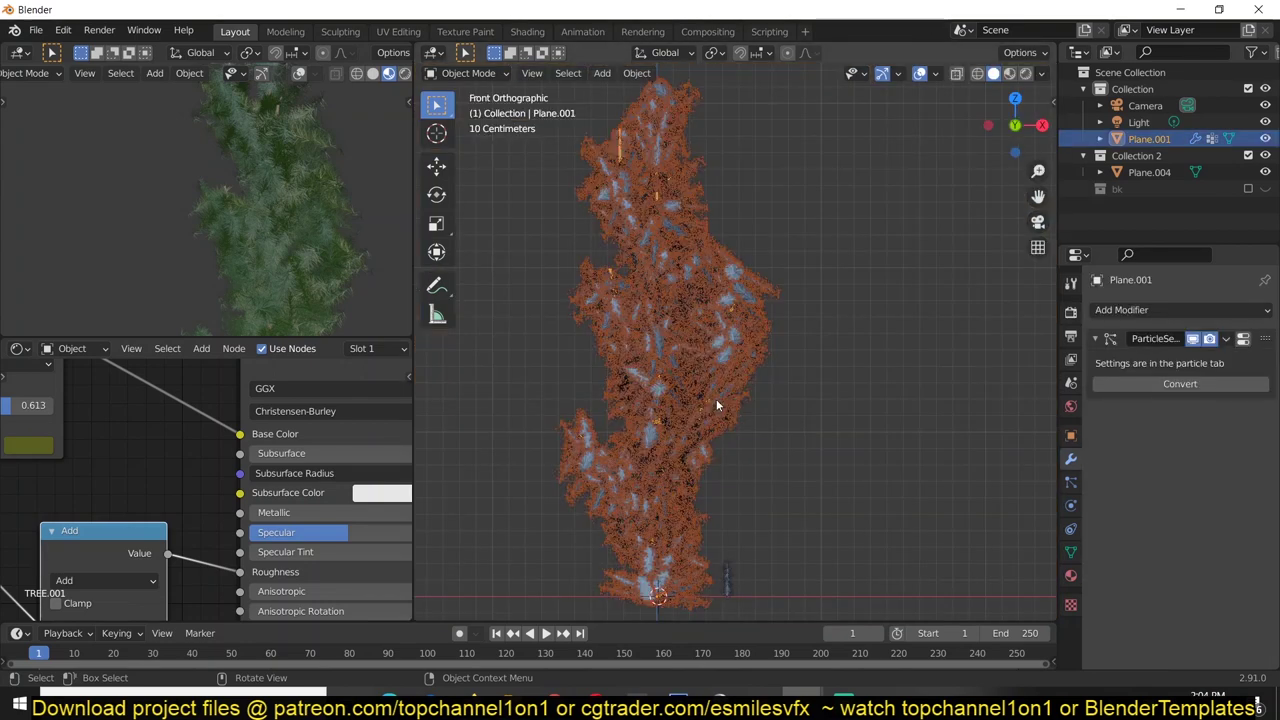
# Remove the particle system from the tree mesh.
pyautogui.scroll(3, 716, 399)
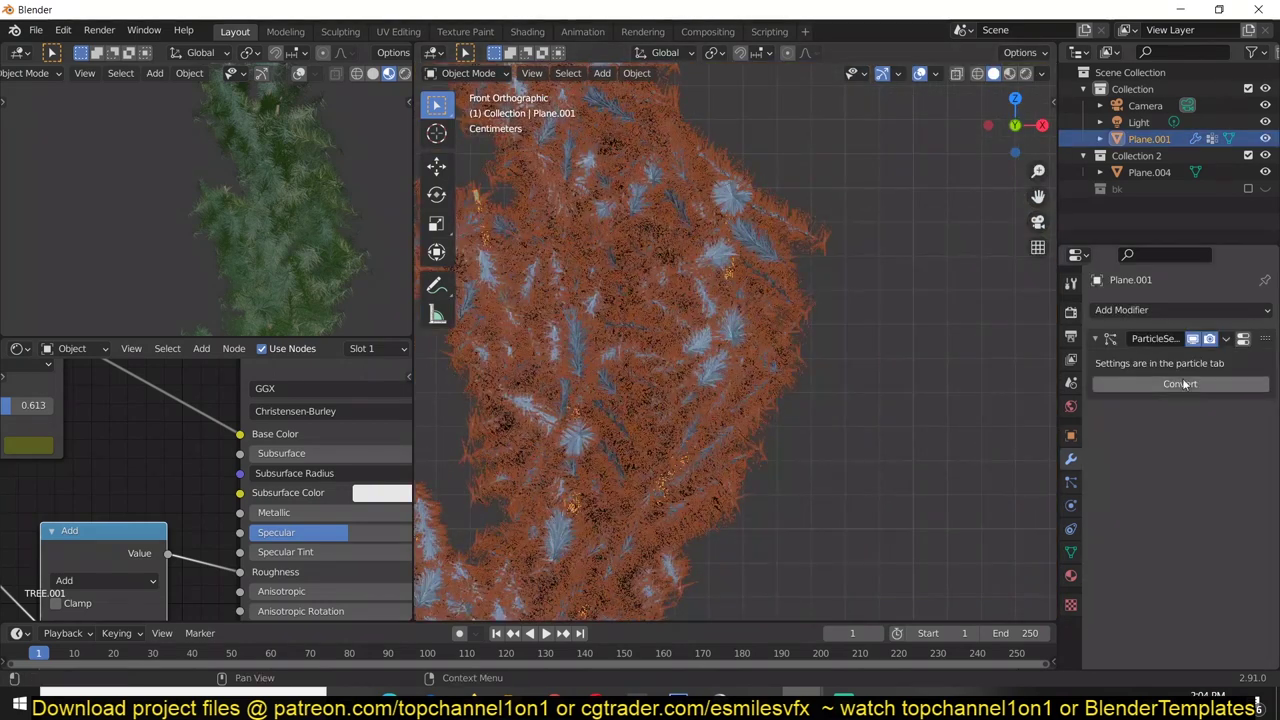
pyautogui.scroll(-2, 606, 358)
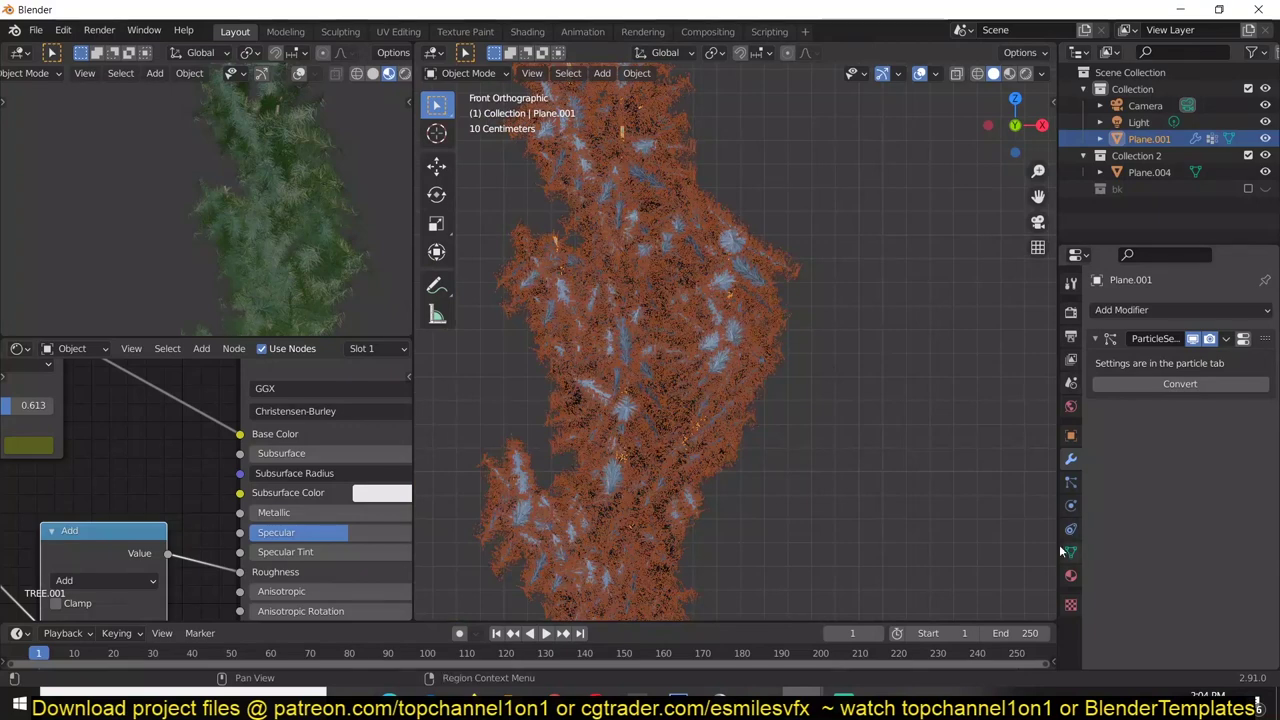
pyautogui.click(1075, 486)
pyautogui.click(1265, 327)
pyautogui.scroll(-3, 784, 441)
pyautogui.keyDown('shift'); pyautogui.scroll(-1, 784, 441); pyautogui.keyUp('shift')
# Add a mesh circle around the trunk, scale it to 0.579 and raise it above the tree's base.
pyautogui.hotkey('shift', 'a')
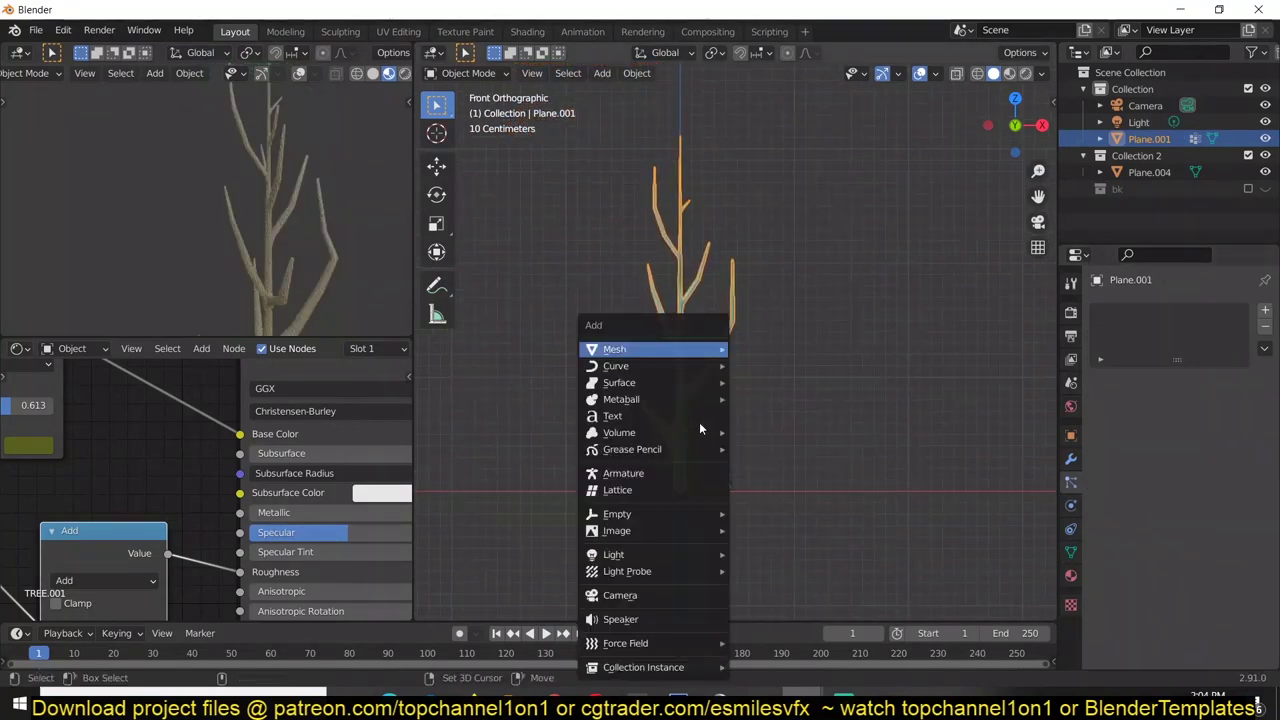
pyautogui.moveTo(650, 349)
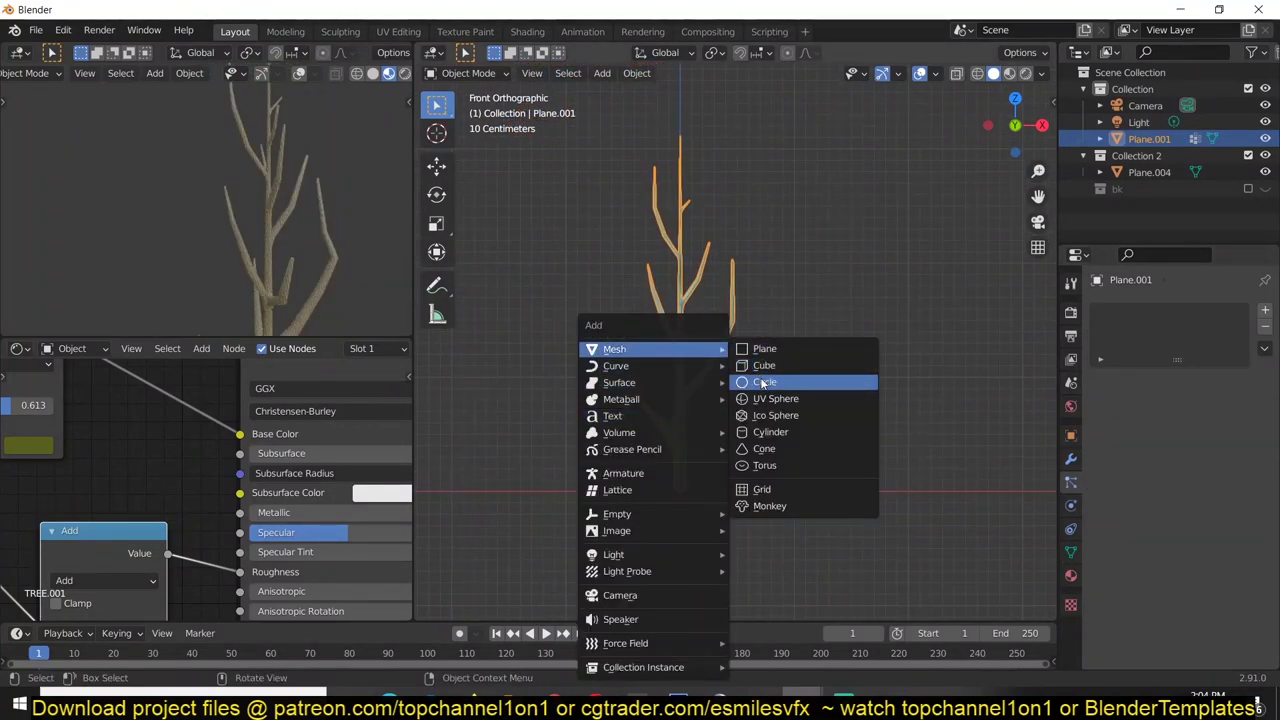
pyautogui.click(763, 383)
pyautogui.click(537, 607)
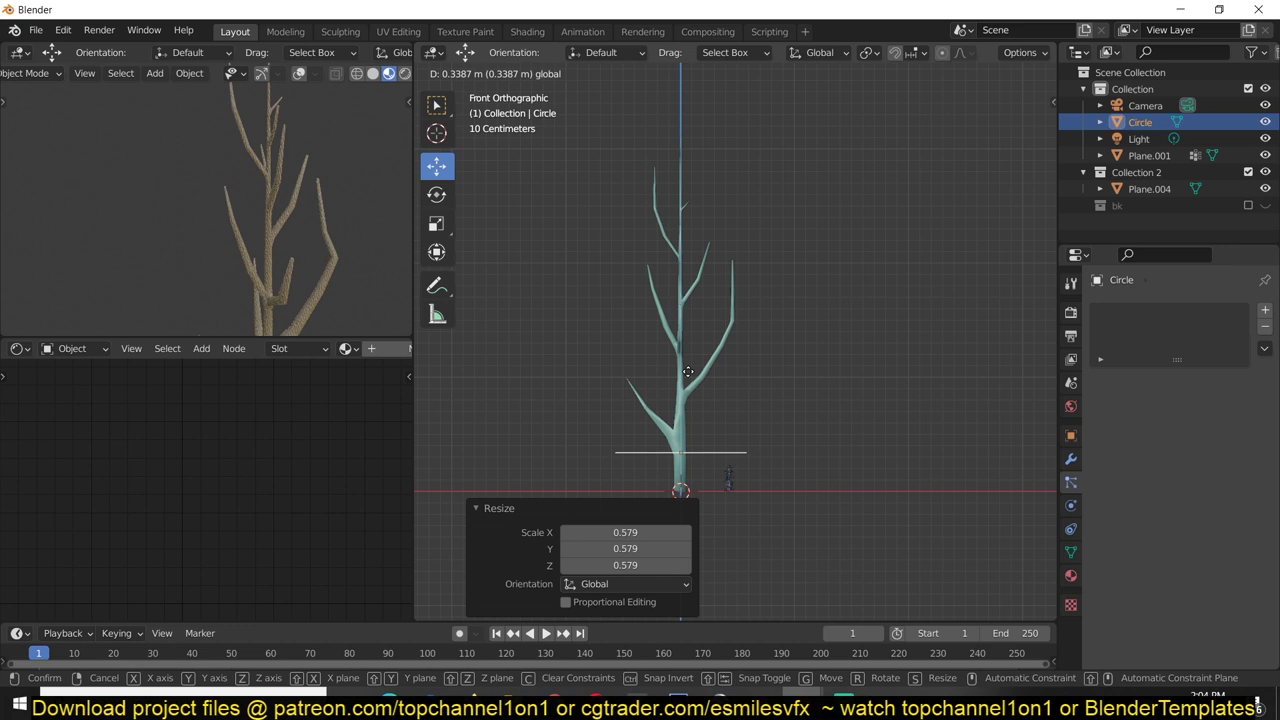
# In Edit Mode, extrude the circle straight up along Z by about 1.2 m.
pyautogui.press('Tab')
pyautogui.press('e')
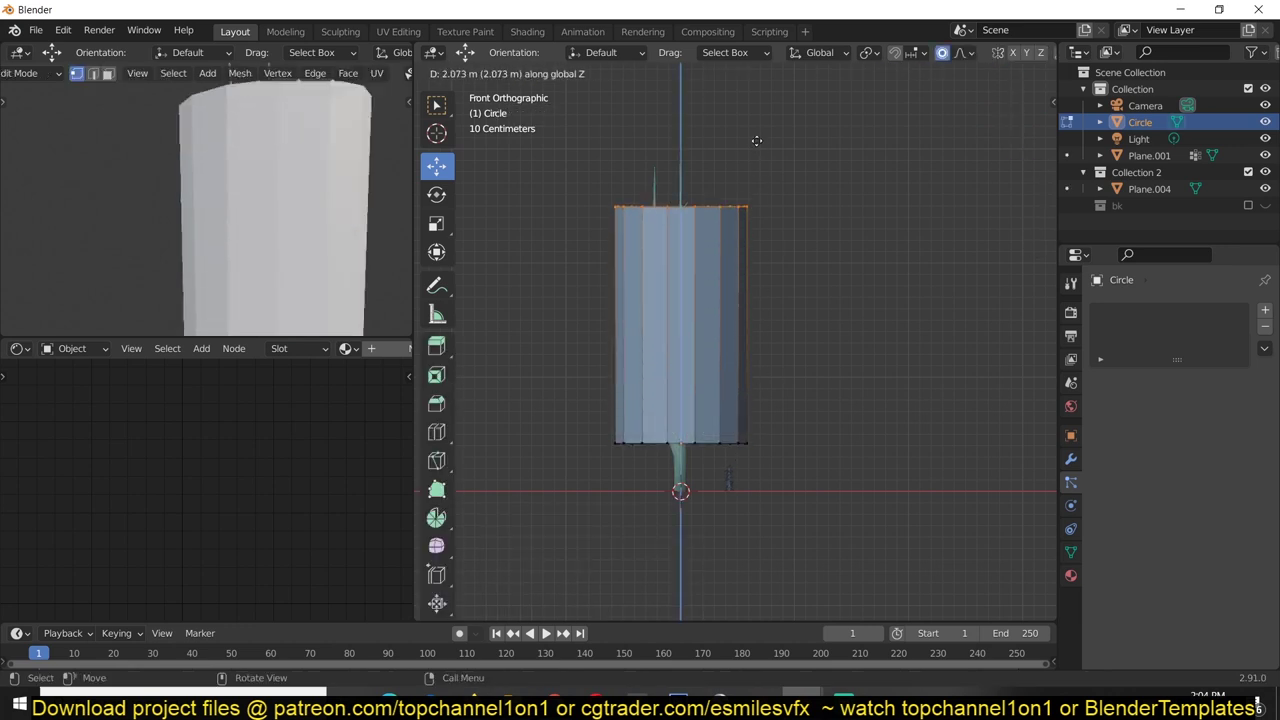
pyautogui.click(760, 240)
pyautogui.press('s')
pyautogui.press('Escape')
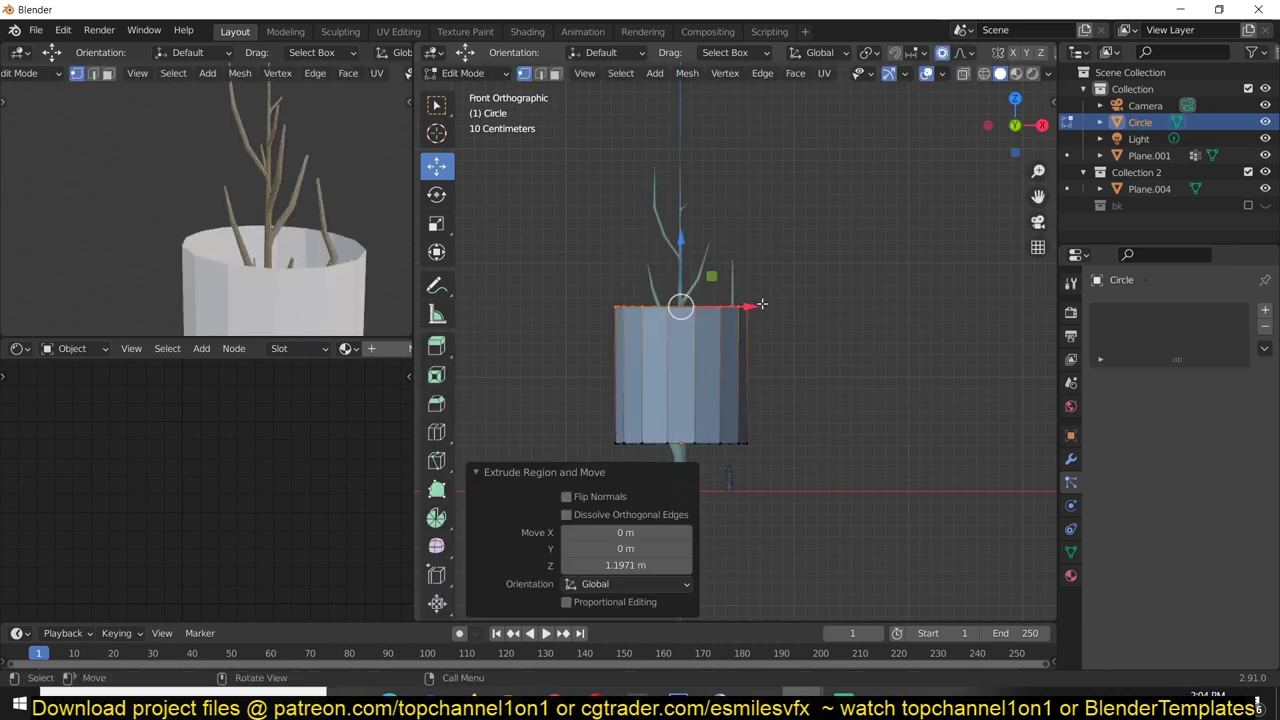
# Turn off proportional editing, narrow the top ring, rescale the bottom ring, and shape the mesh into a tall tapered cone.
pyautogui.press('o')
pyautogui.press('s')
pyautogui.click(752, 355)
pyautogui.keyDown('alt'); pyautogui.click(680, 443); pyautogui.keyUp('alt')
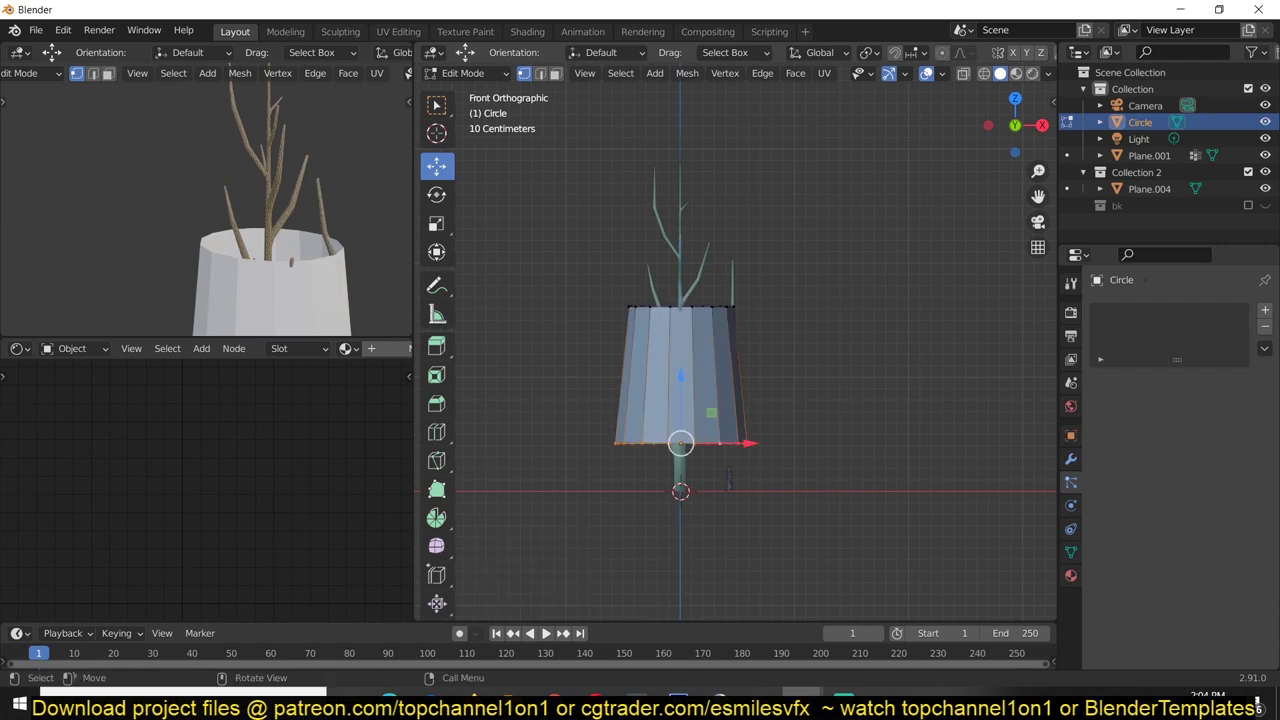
pyautogui.press('s')
pyautogui.click(760, 440)
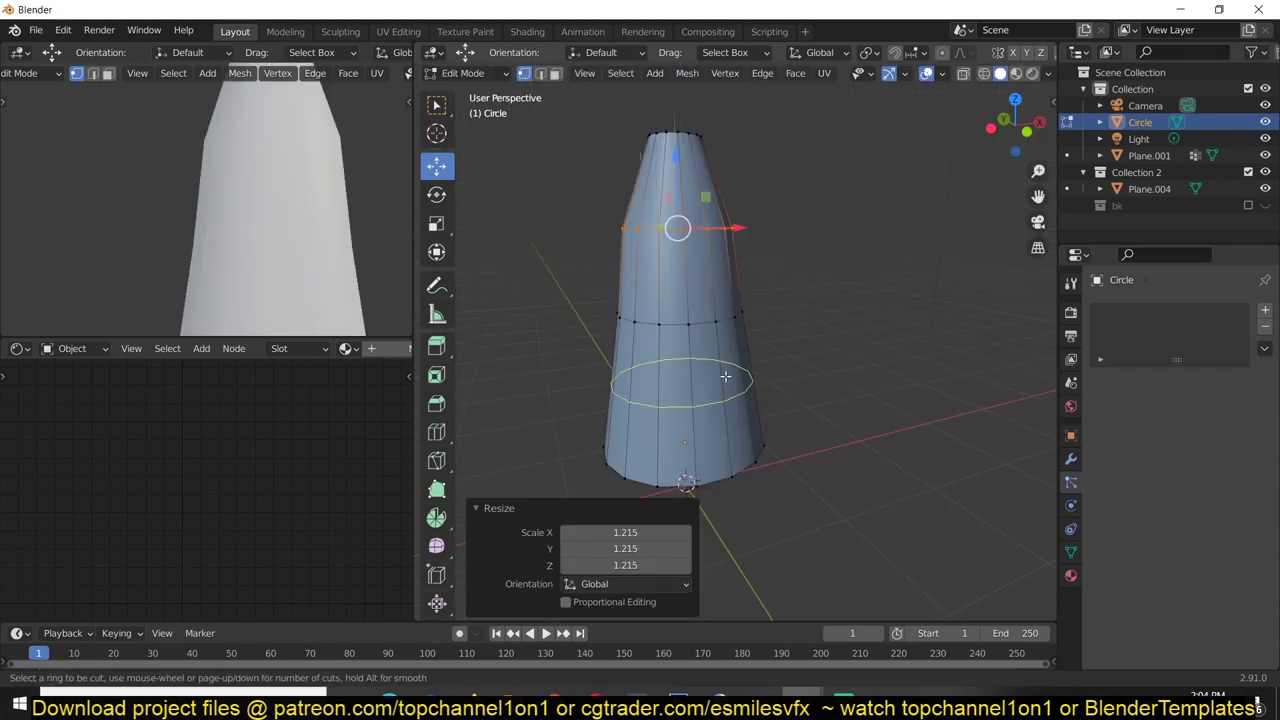
# Add a centred loop cut in the cone's lowest section, scale it up to about 1.09, and leave Edit Mode.
pyautogui.click(725, 377)
pyautogui.click(728, 377)
pyautogui.press('s')
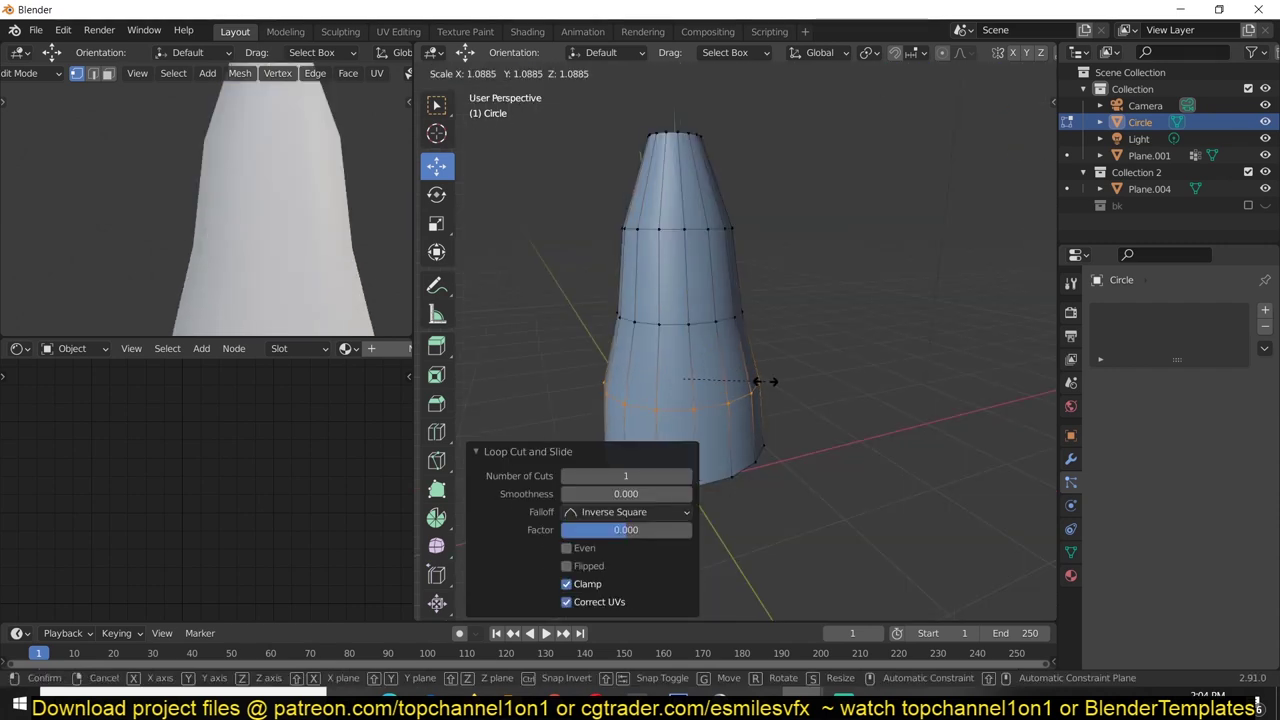
pyautogui.click(766, 380)
pyautogui.press('Tab')
pyautogui.moveTo(735, 350); pyautogui.dragTo(770, 400, button='middle')
# Add a new particle system to the tapered cone mesh and set its type to Hair.
pyautogui.click(1071, 459)
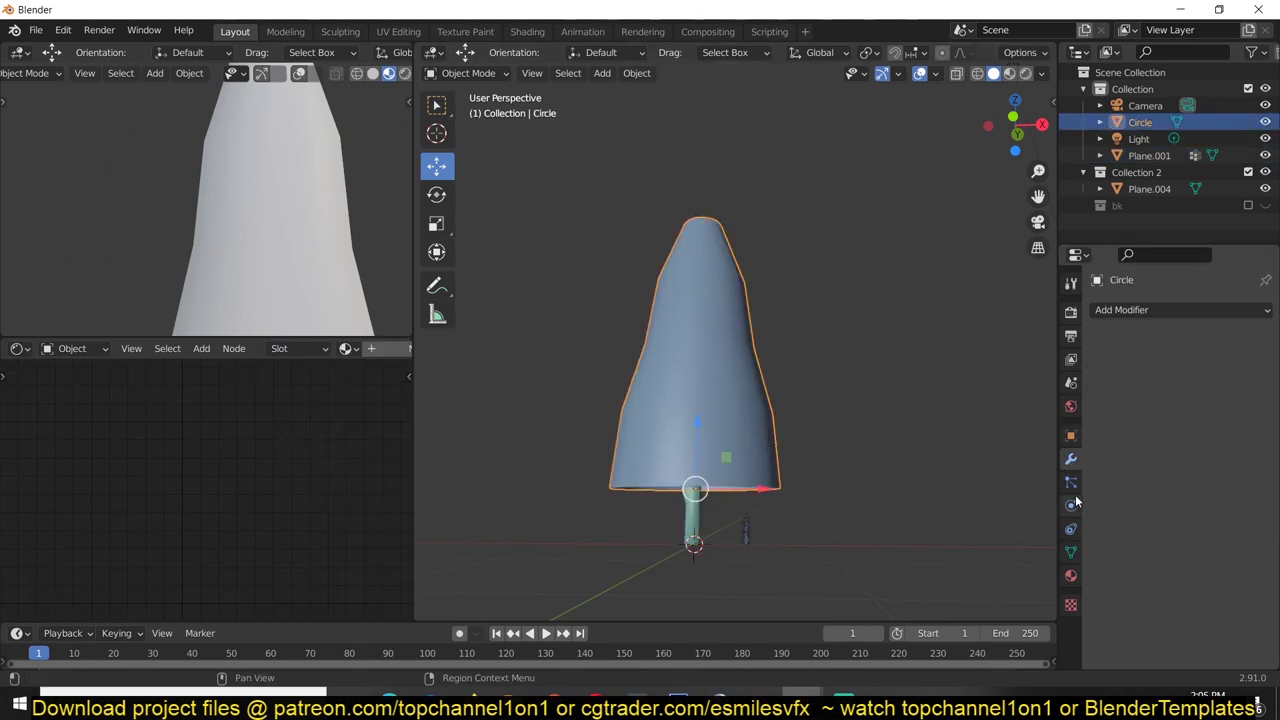
pyautogui.click(1070, 483)
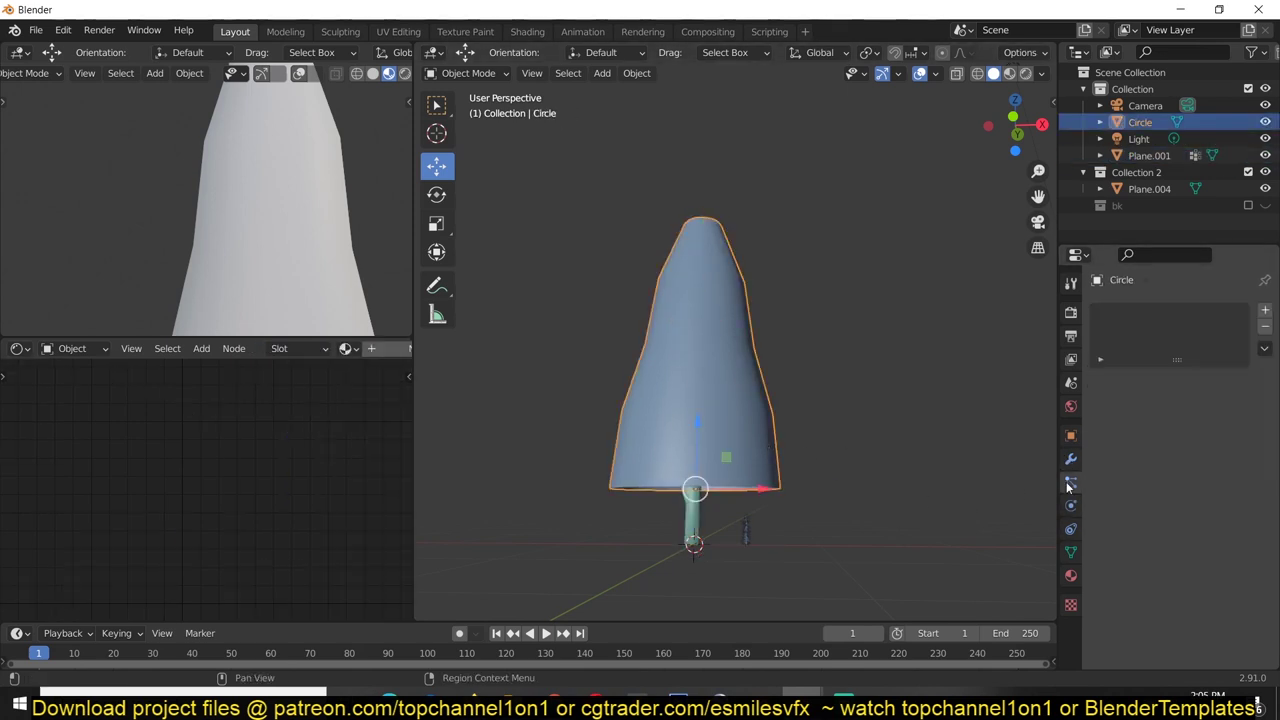
pyautogui.click(1264, 311)
pyautogui.click(1219, 405)
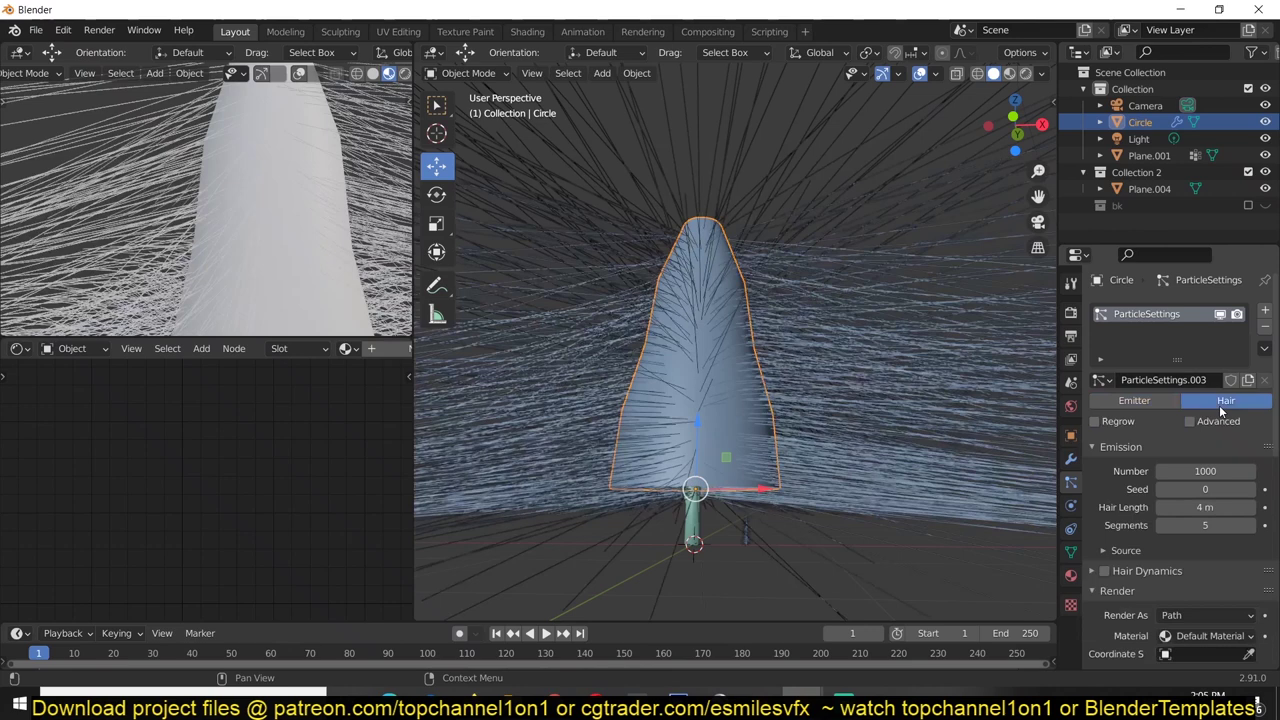
# Render the hair particles as an object, using the Plane.004 twig as the instance at a scale of 0.490.
pyautogui.click(1205, 428)
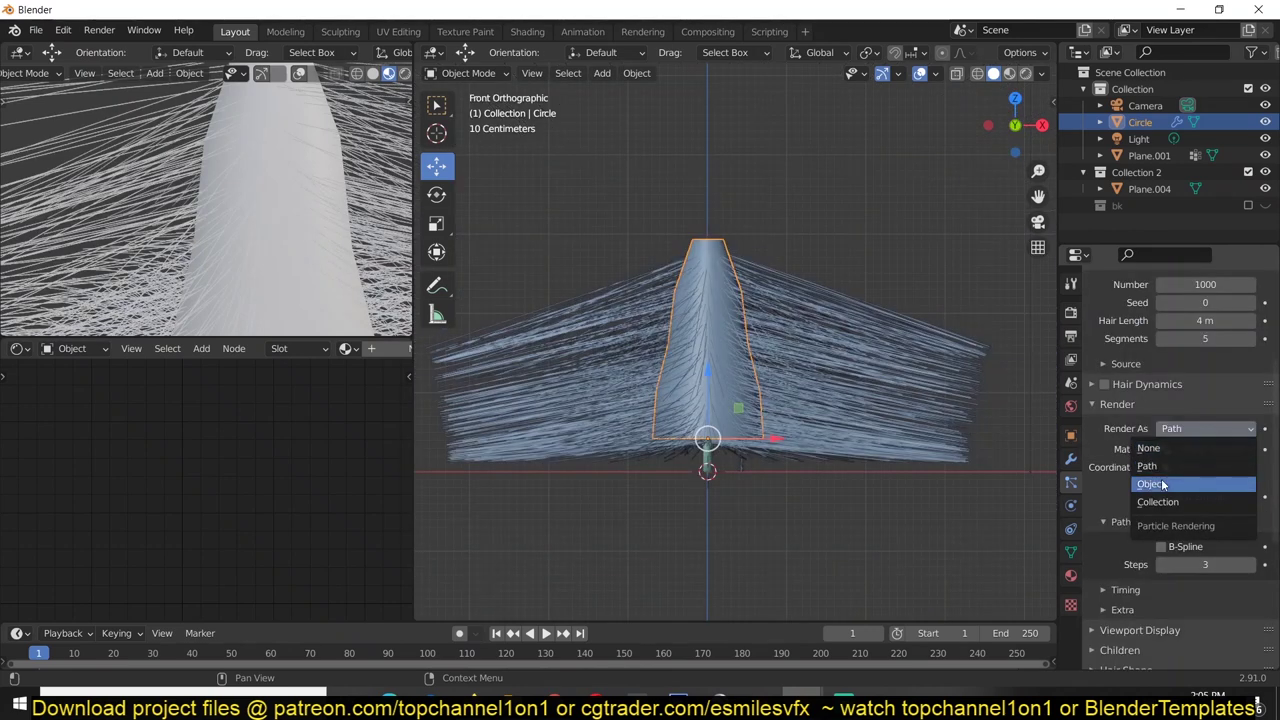
pyautogui.click(1163, 484)
pyautogui.scroll(4, 798, 479)
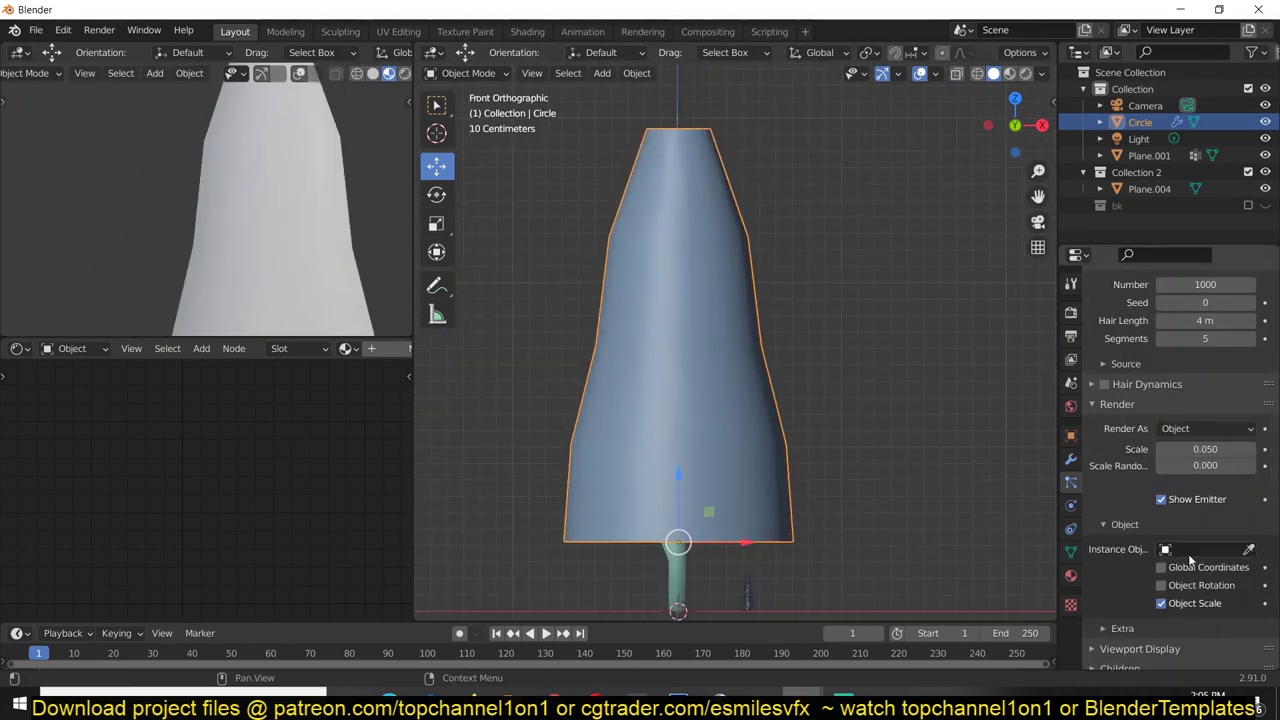
pyautogui.click(757, 578)
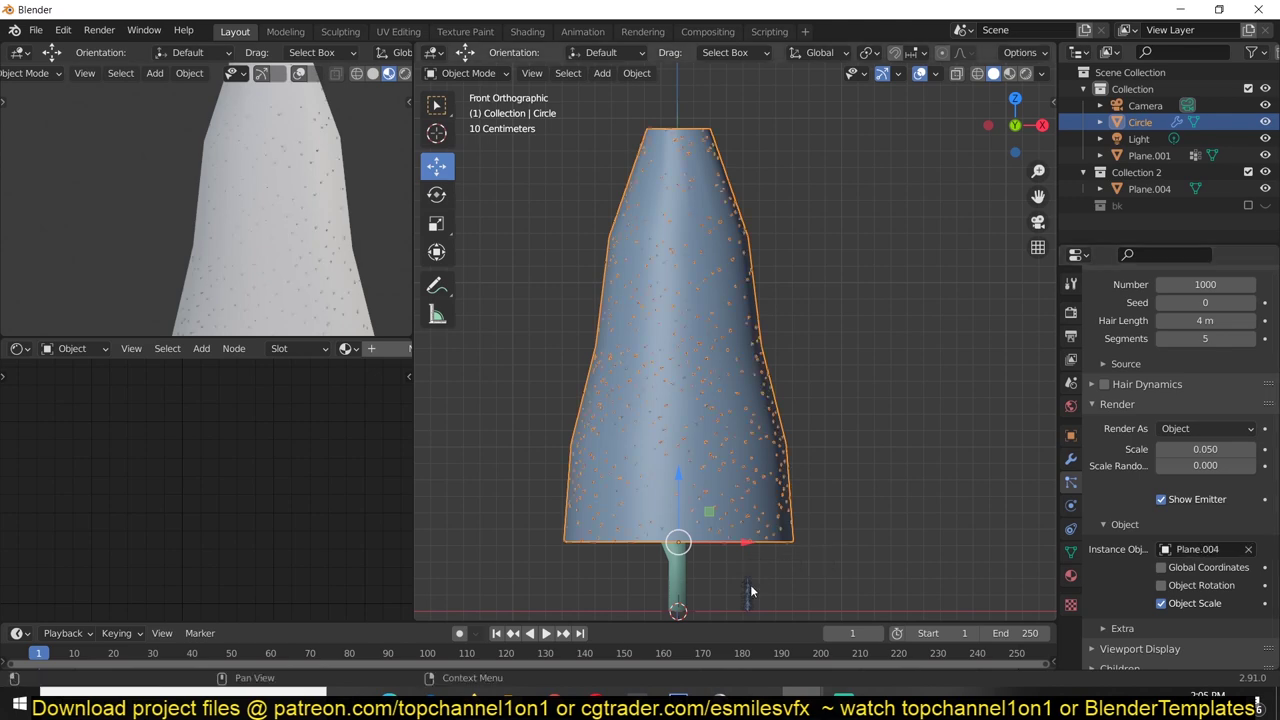
pyautogui.moveTo(1204, 449); pyautogui.dragTo(1248, 449)
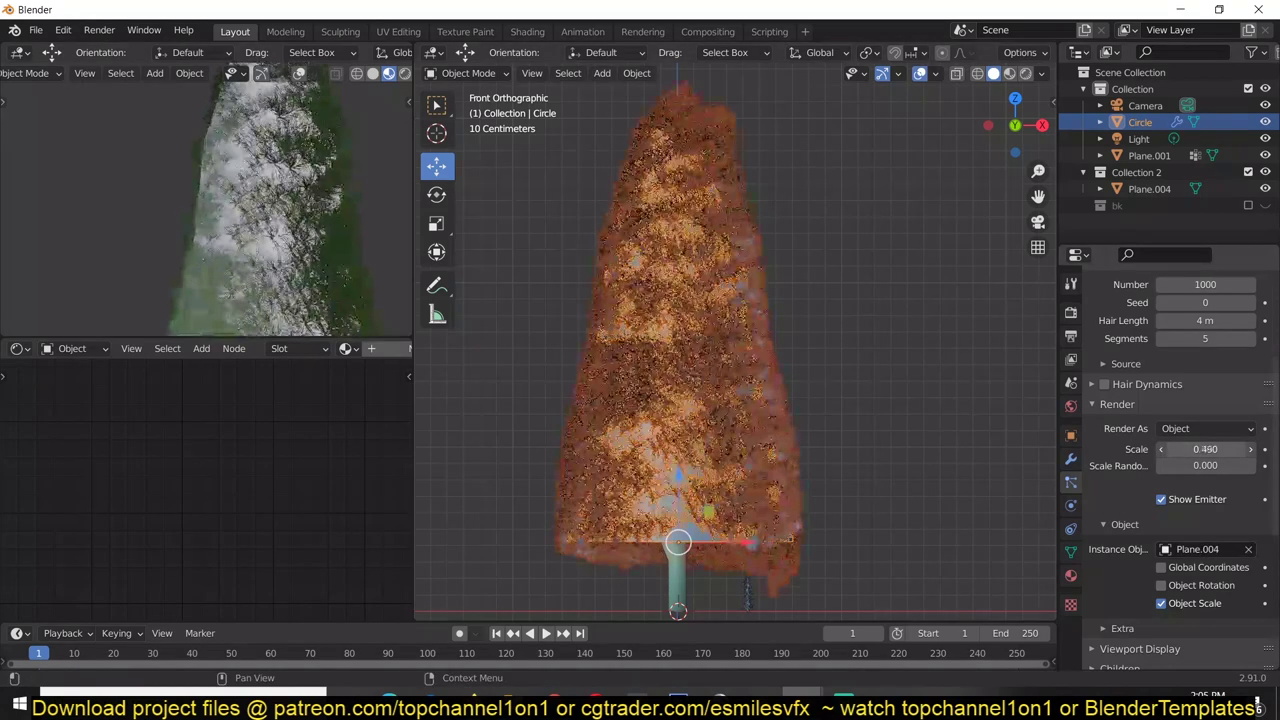
# Hide the cone's own mesh by disabling Show Instancer for both viewport and render, then deselect everything.
pyautogui.click(1071, 436)
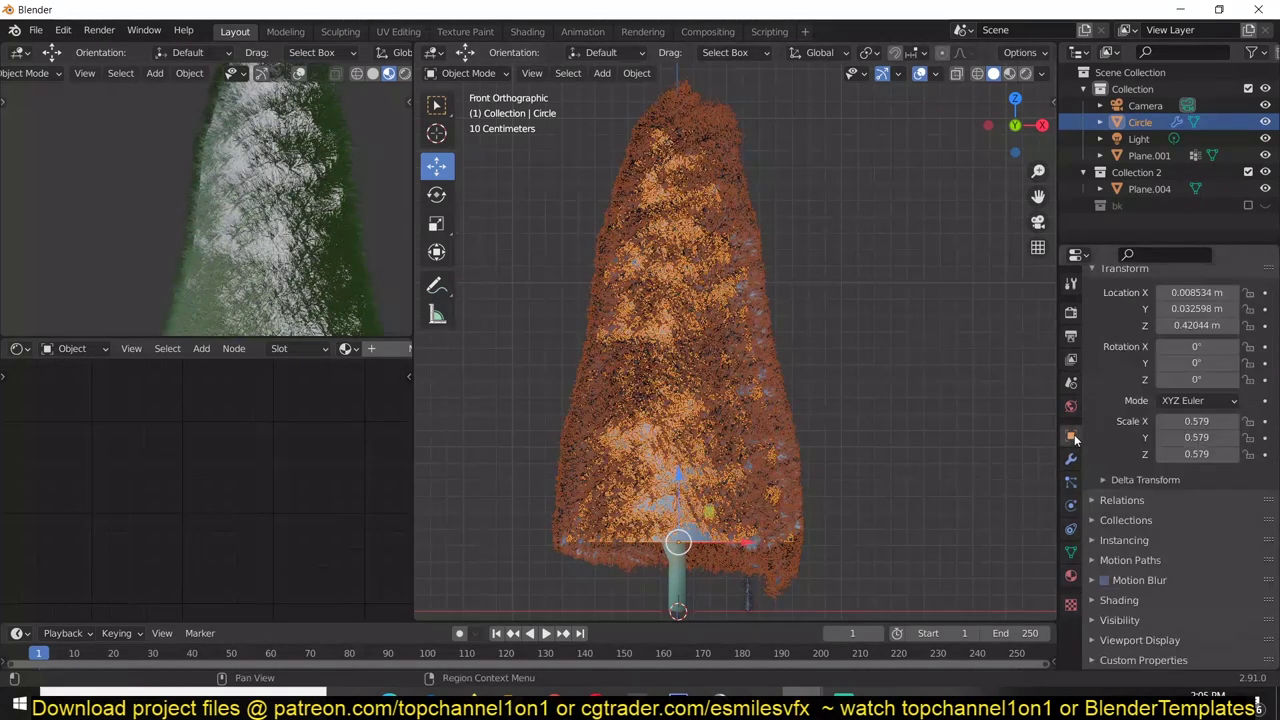
pyautogui.click(1120, 621)
pyautogui.scroll(-6, 1145, 621)
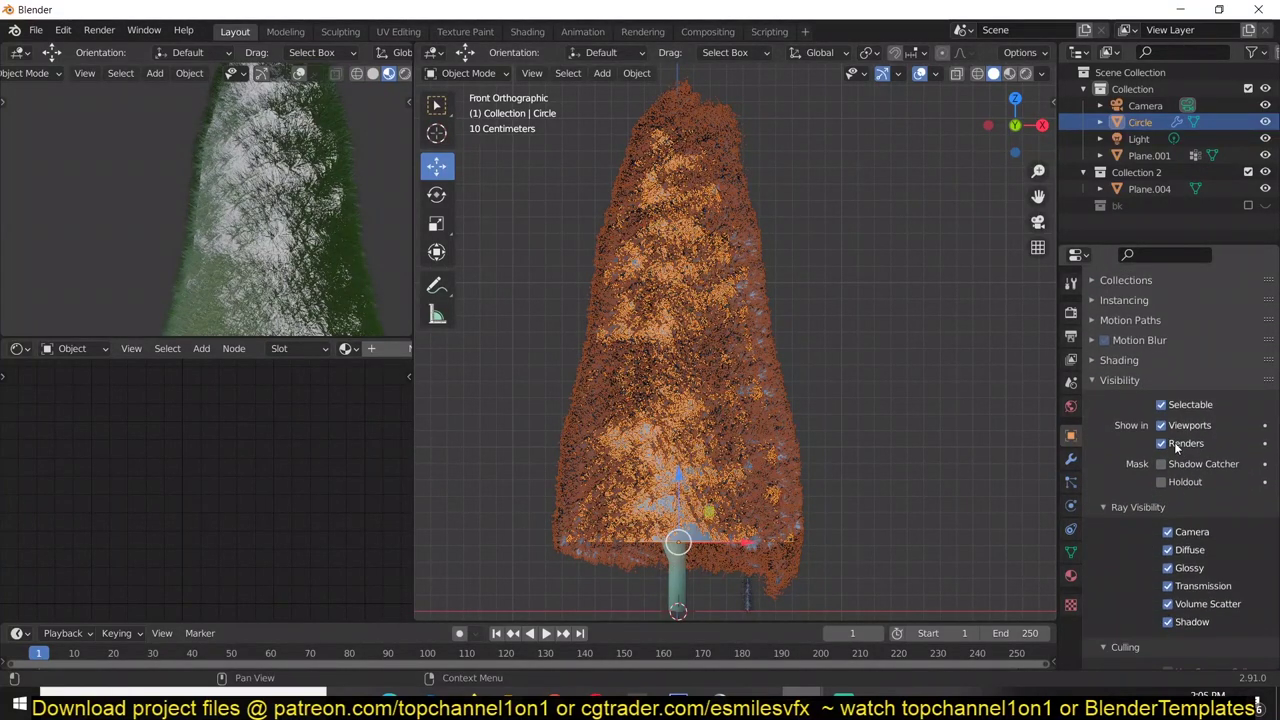
pyautogui.scroll(2, 1110, 376)
pyautogui.click(1110, 378)
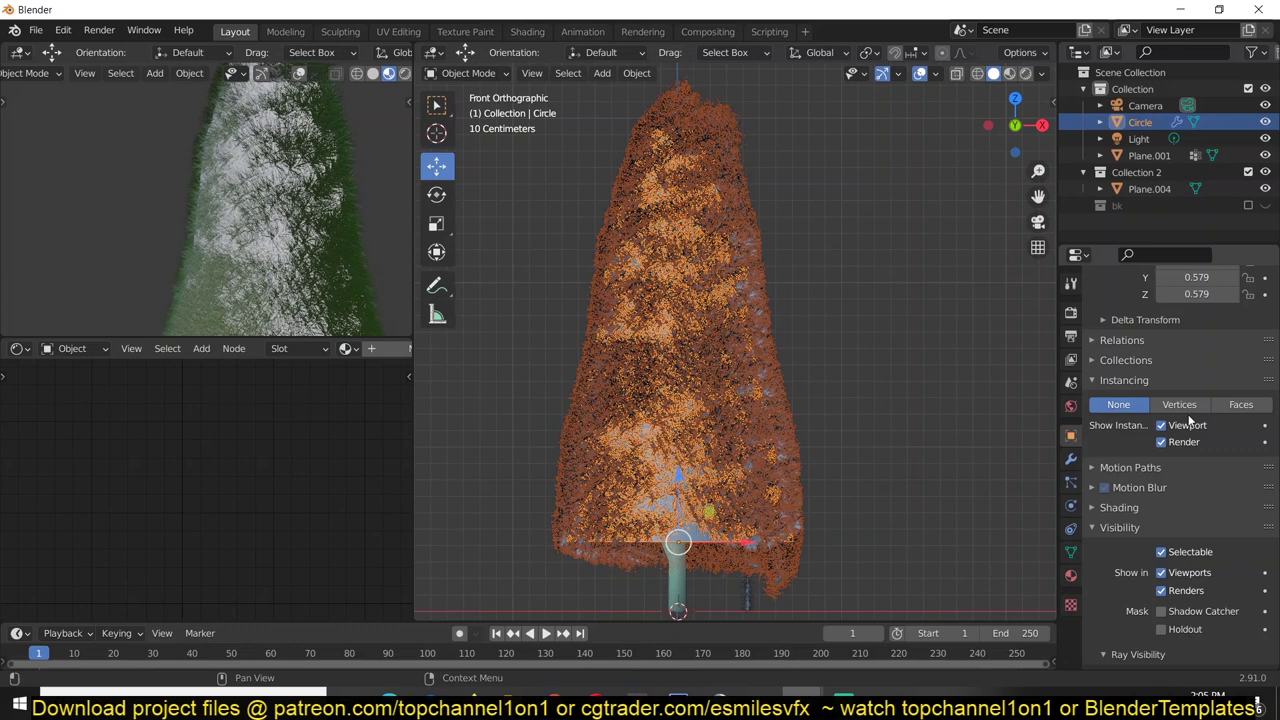
pyautogui.click(1160, 441)
pyautogui.click(1161, 427)
pyautogui.scroll(-3, 788, 407)
pyautogui.scroll(4, 773, 372)
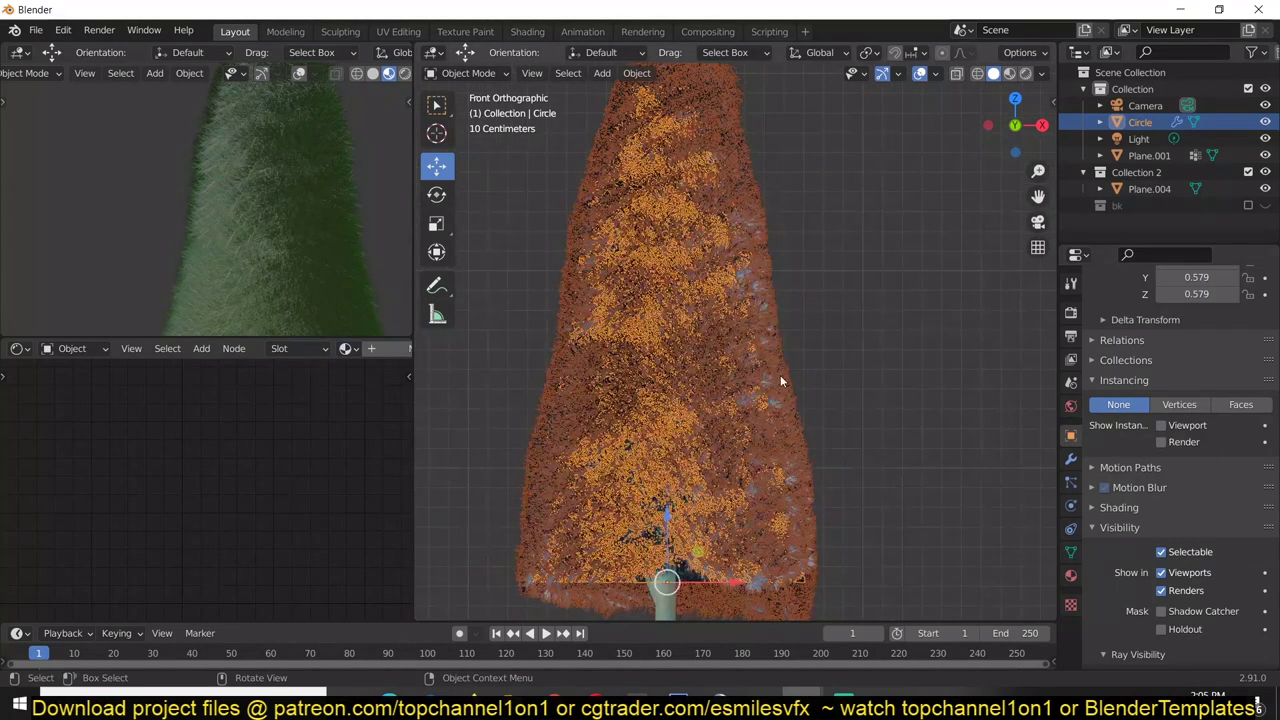
pyautogui.hotkey('alt', 'a')
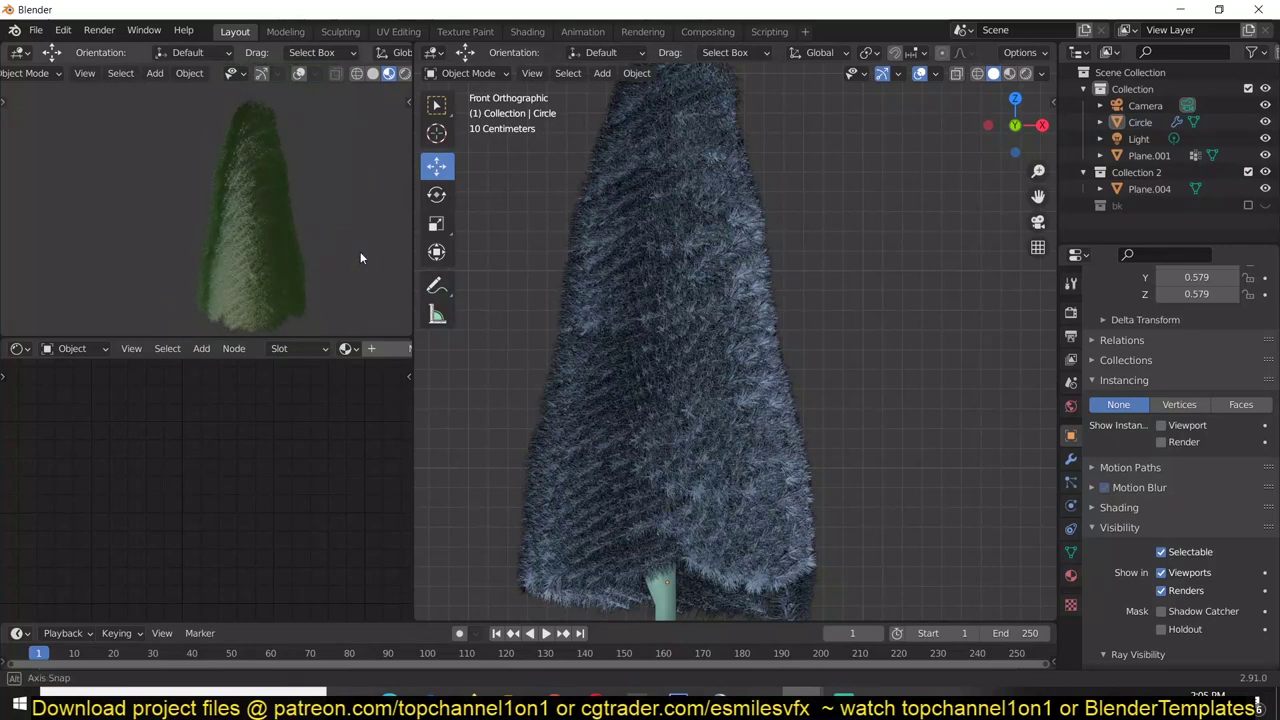
# In Edit Mode, scale the whole cone mesh down to about 0.62 and return to Object Mode.
pyautogui.click(582, 323)
pyautogui.press('Tab')
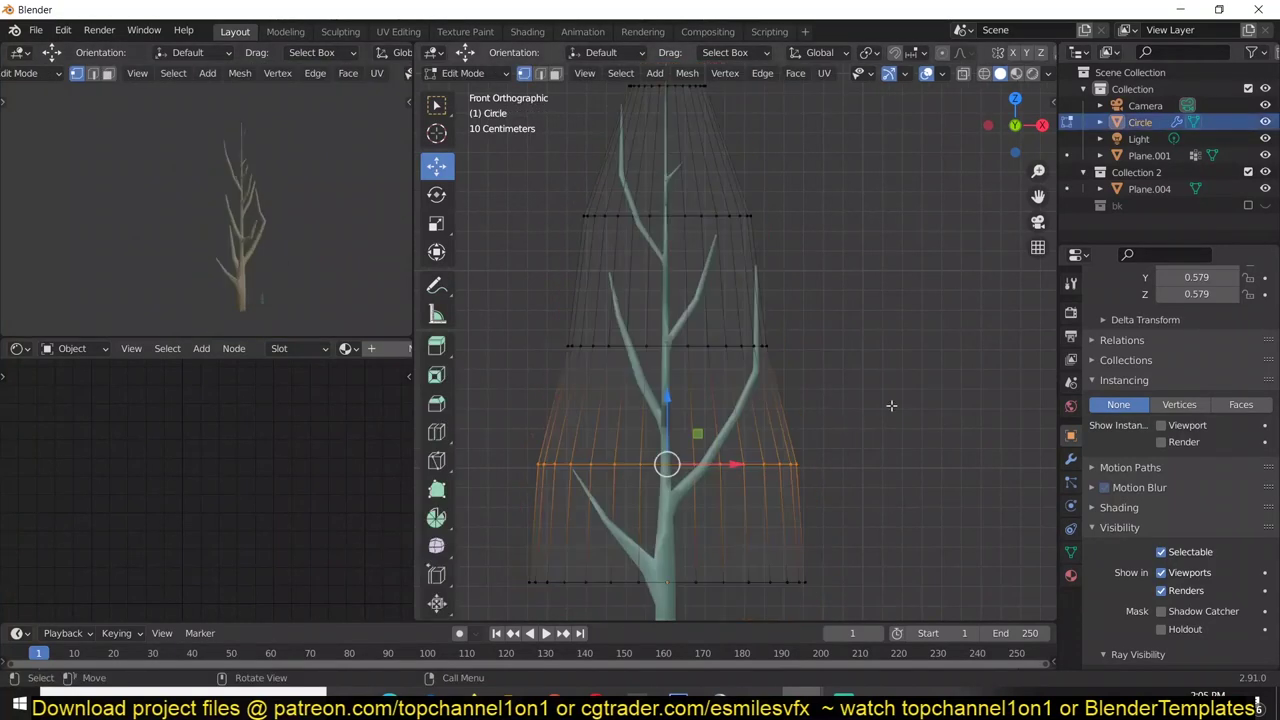
pyautogui.press('a')
pyautogui.press('s')
pyautogui.click(829, 407)
pyautogui.press('s')
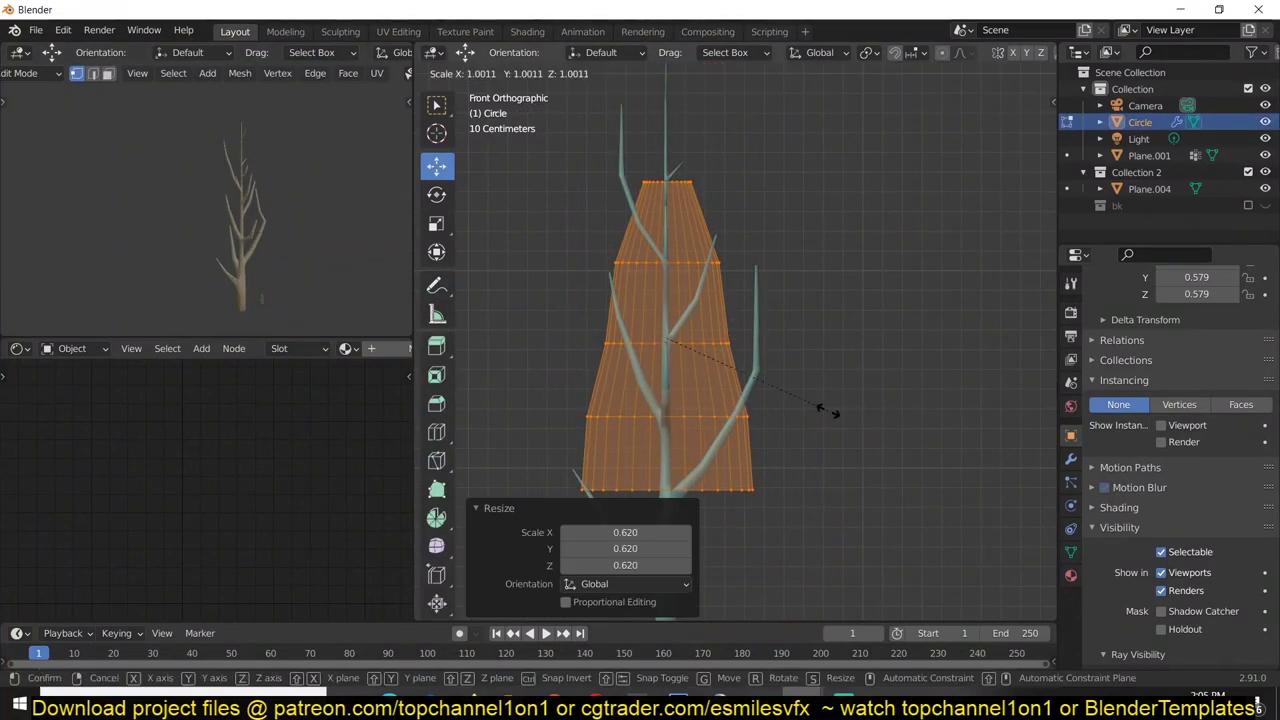
pyautogui.click(828, 418)
pyautogui.press('Tab')
pyautogui.click(768, 411)
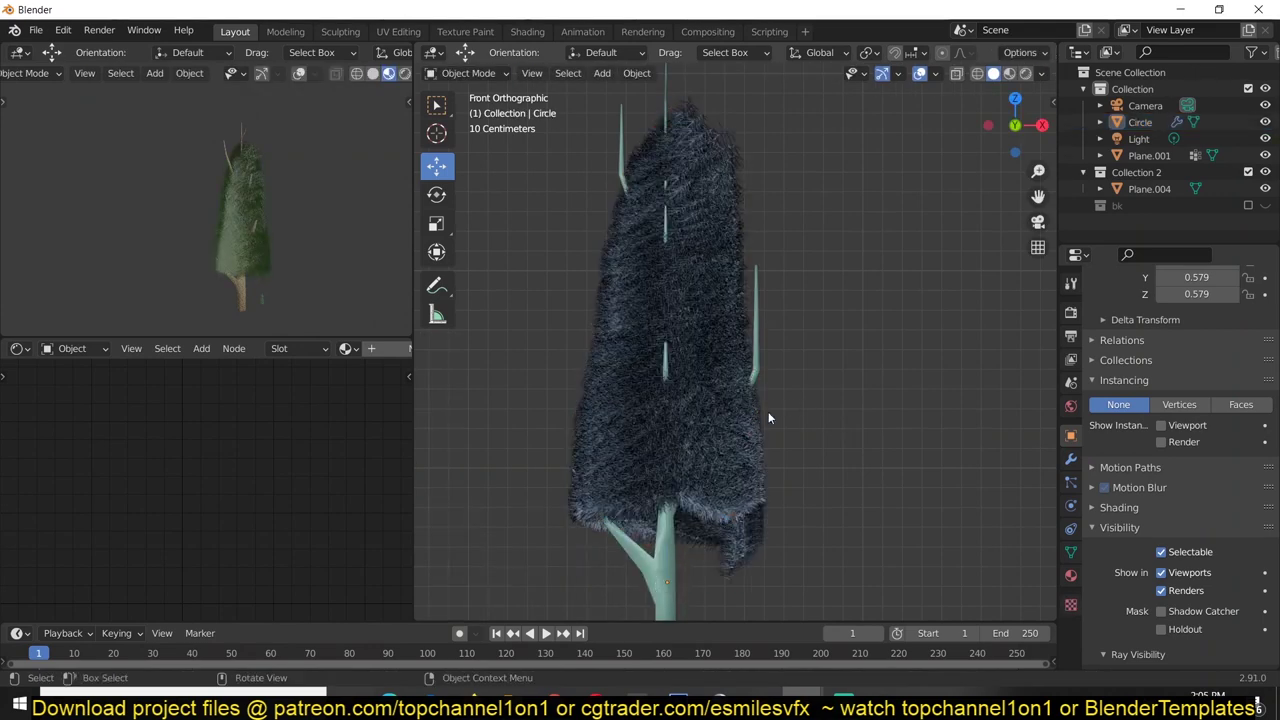
# Reduce the number of hair particles emitted from the cone to 30.
pyautogui.scroll(3, 768, 411)
pyautogui.moveTo(768, 411)
pyautogui.mouseDown(button='middle')
pyautogui.moveTo(806, 412)
pyautogui.moveTo(771, 420)
pyautogui.mouseUp(button='middle')
pyautogui.click(780, 513)
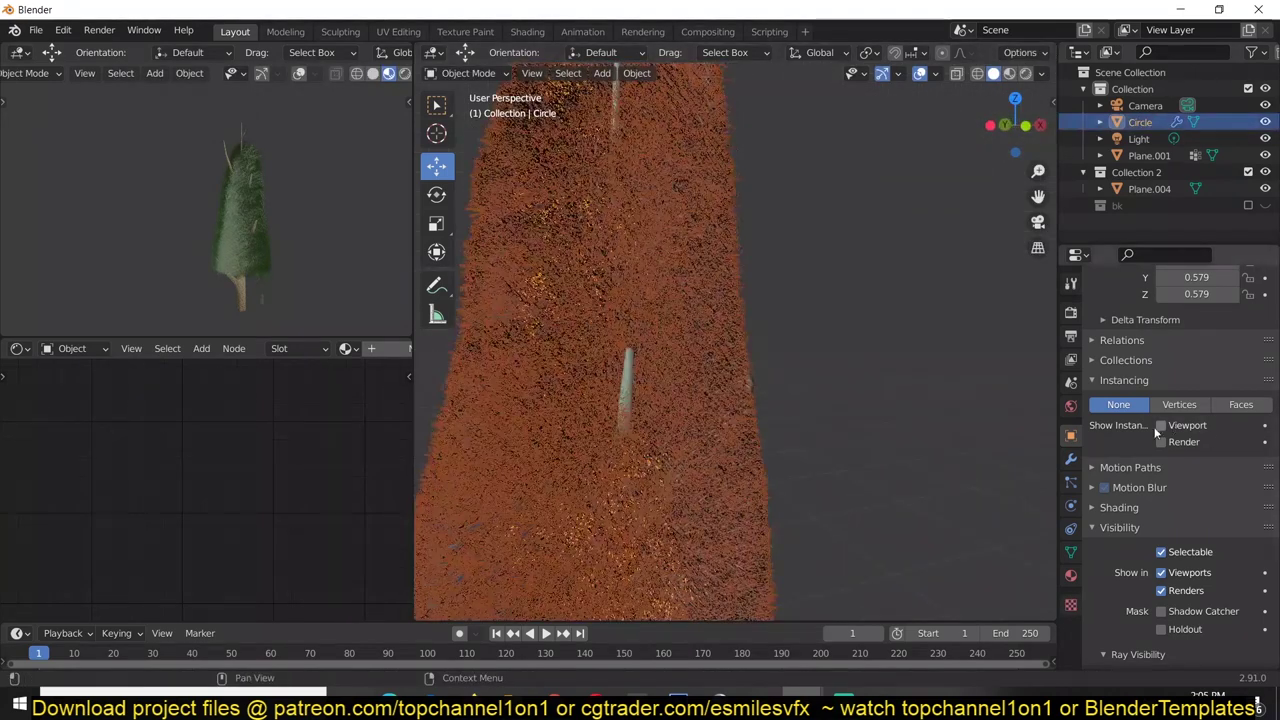
pyautogui.click(1071, 481)
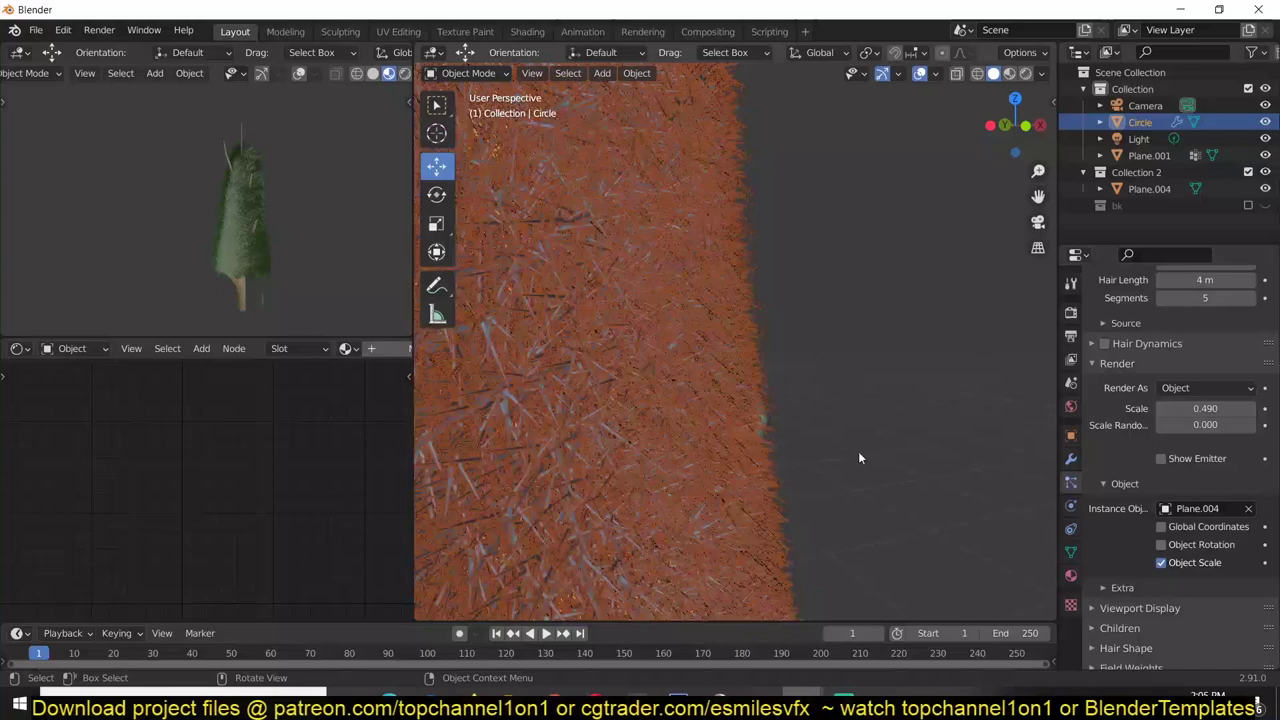
pyautogui.scroll(6, 1214, 470)
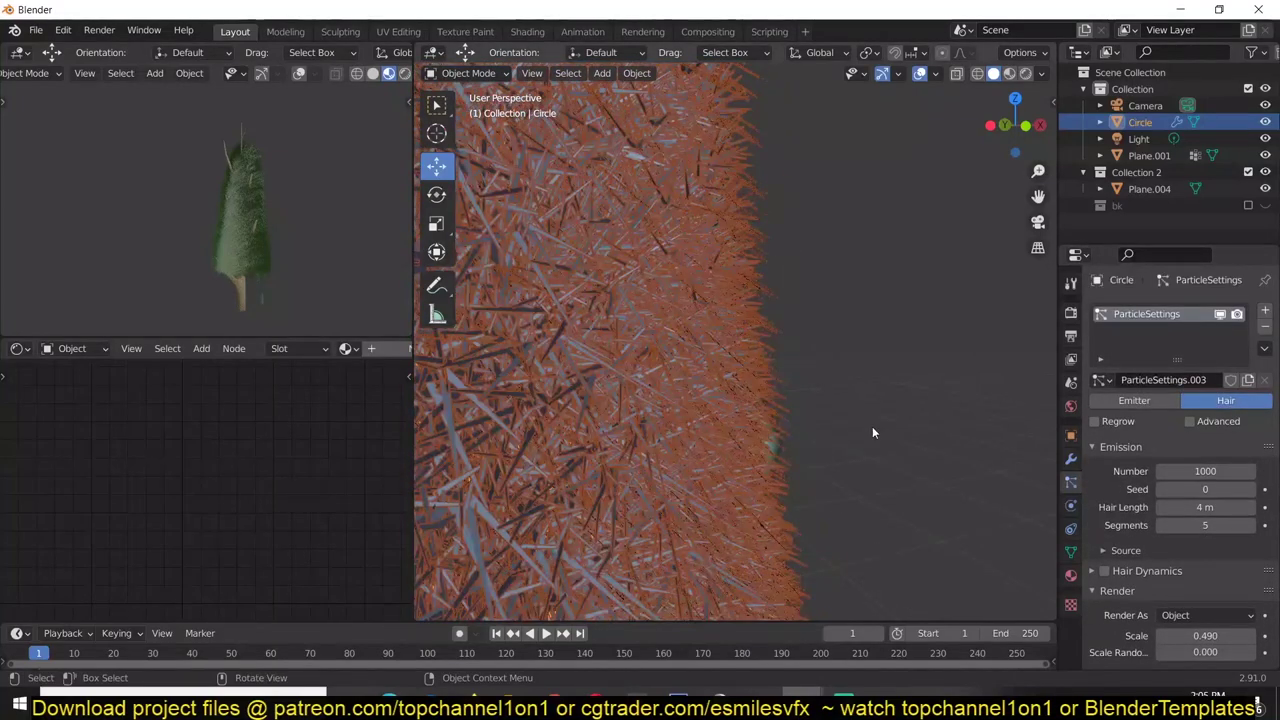
pyautogui.click(872, 428)
pyautogui.scroll(-4, 872, 428)
pyautogui.moveTo(872, 428); pyautogui.dragTo(733, 425, button='middle')
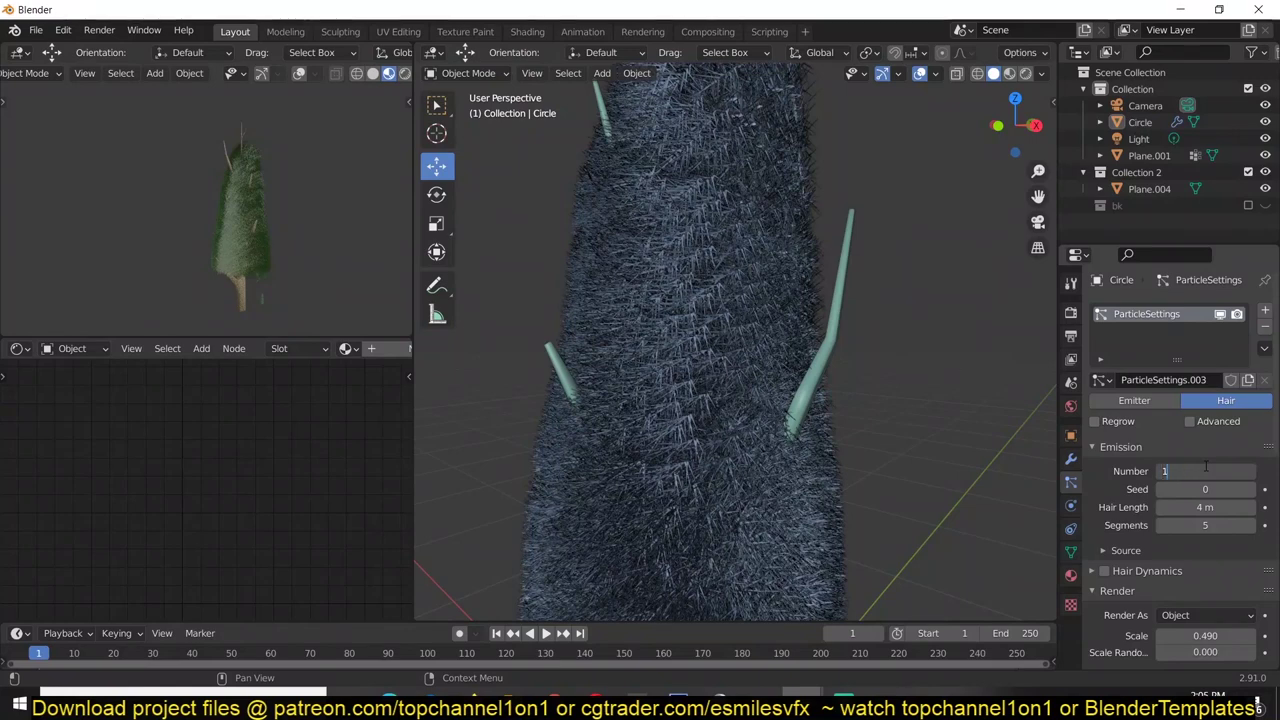
pyautogui.press('Return')
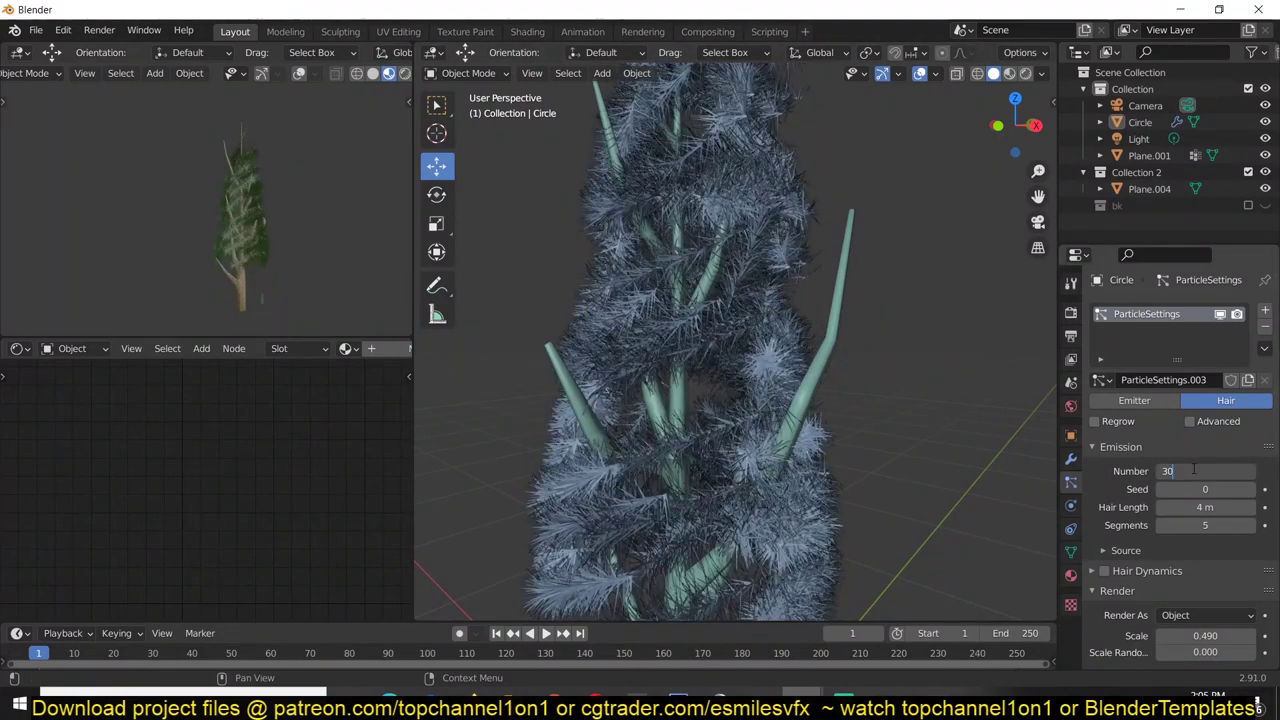
pyautogui.press('Return')
# Turn on the cone's advanced hair settings and enable particle rotation with the orientation axis set to Normal.
pyautogui.press('KP_1')
pyautogui.click(722, 284)
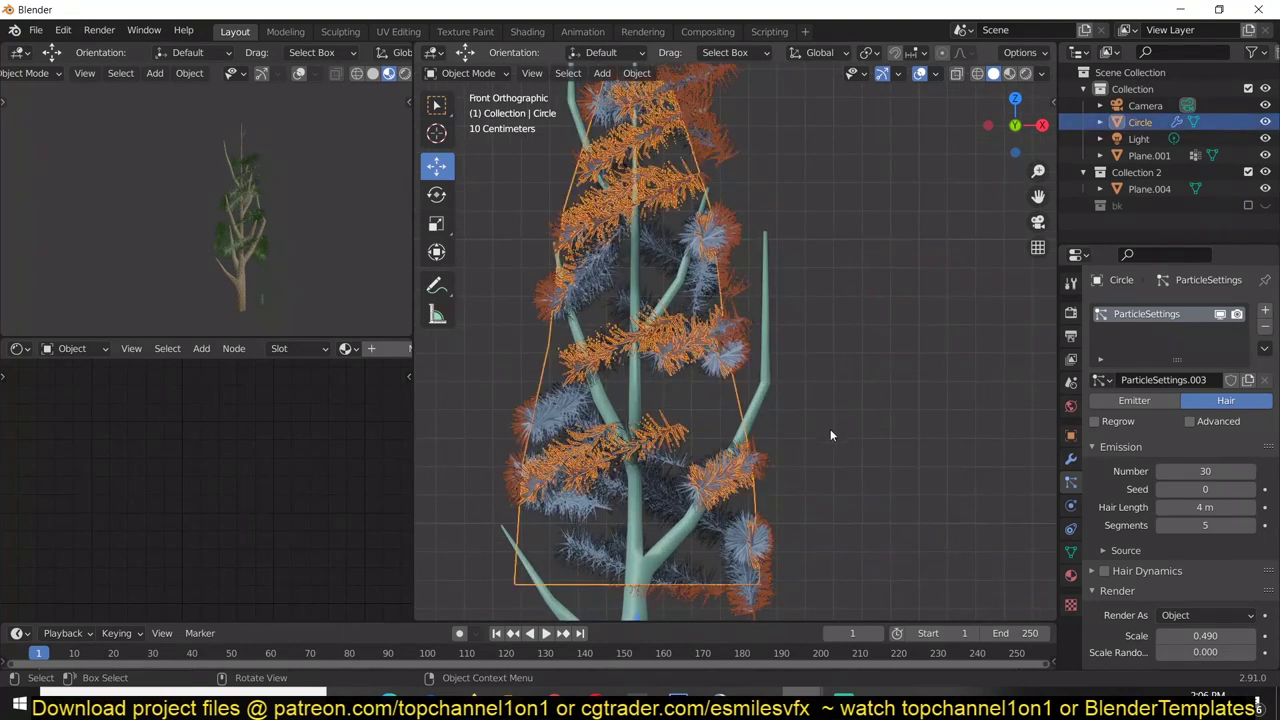
pyautogui.scroll(-5, 1171, 539)
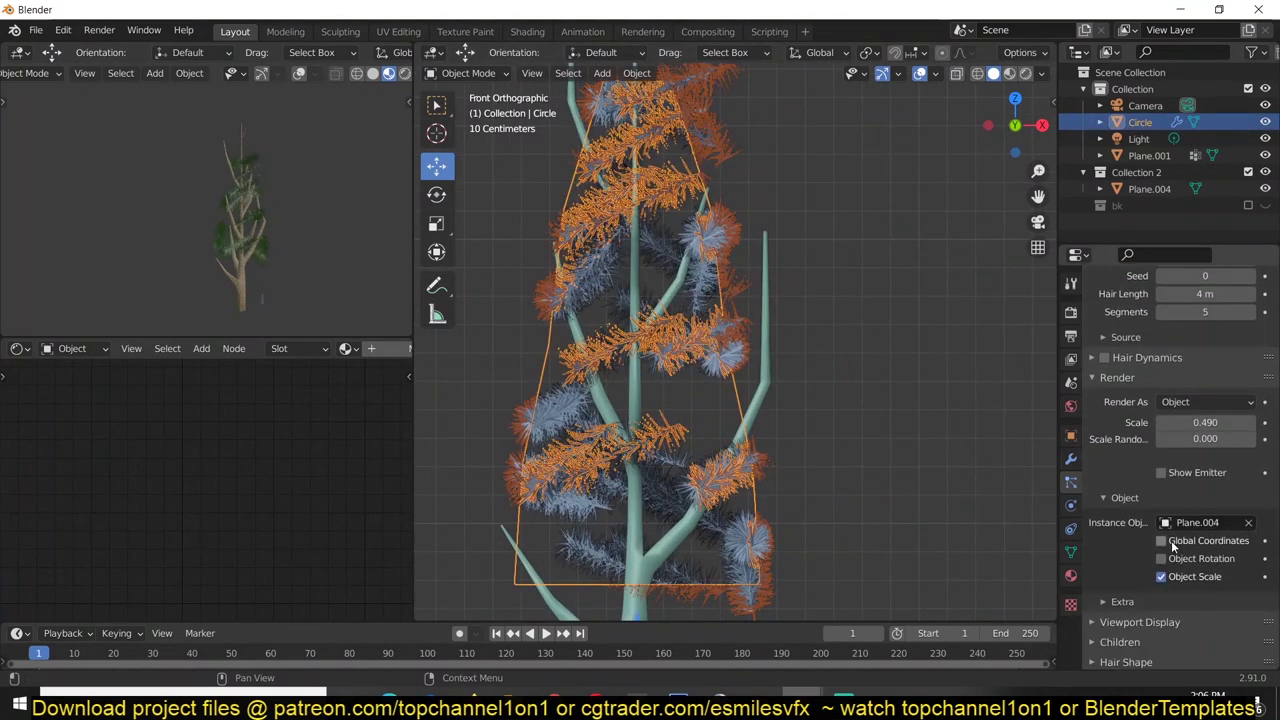
pyautogui.scroll(5, 1142, 401)
pyautogui.click(1189, 421)
pyautogui.scroll(-2, 1150, 480)
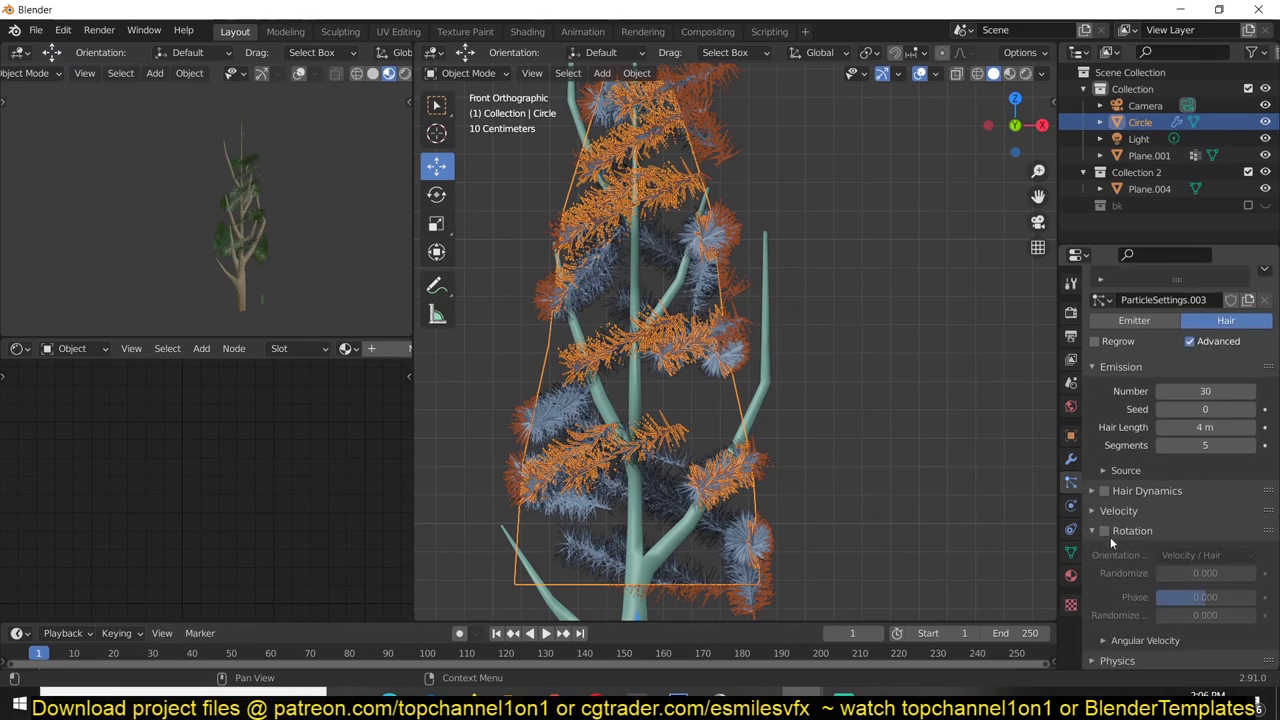
pyautogui.click(1104, 531)
pyautogui.click(1206, 558)
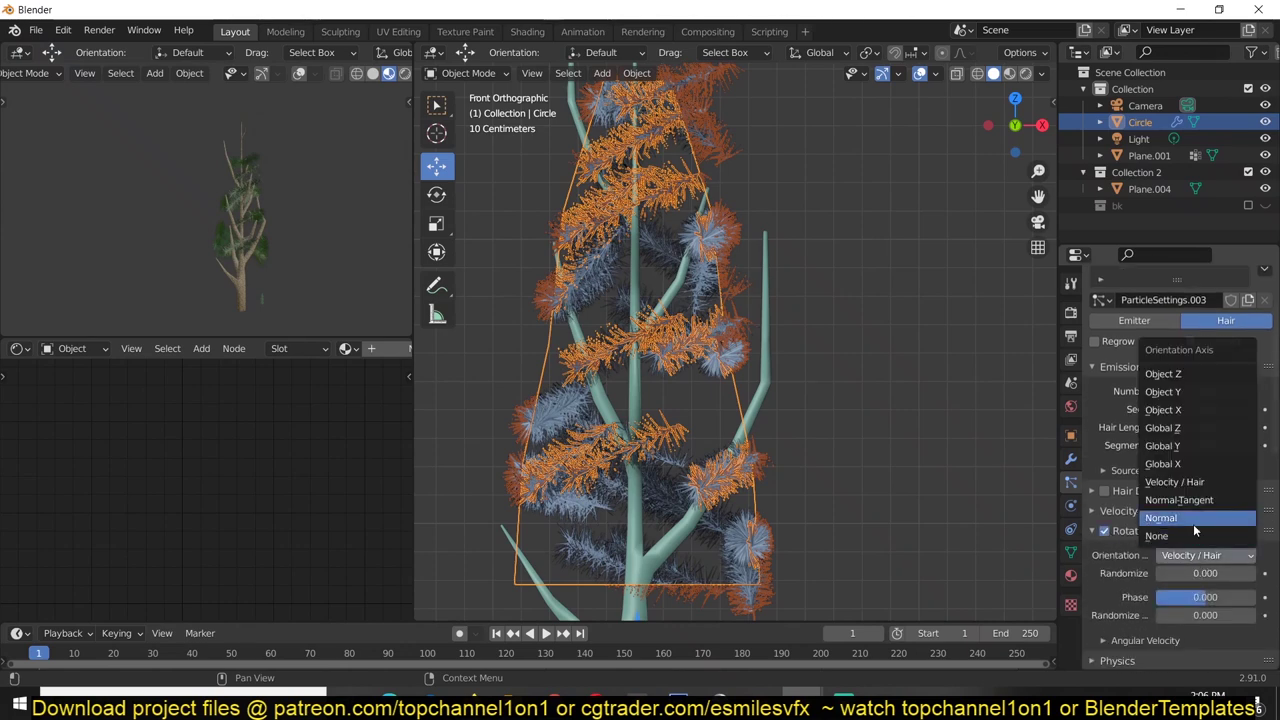
pyautogui.click(1193, 524)
pyautogui.moveTo(677, 452)
pyautogui.mouseDown(button='middle')
pyautogui.moveTo(465, 421)
pyautogui.moveTo(681, 420)
pyautogui.moveTo(699, 465)
pyautogui.mouseUp(button='middle')
pyautogui.moveTo(749, 519); pyautogui.dragTo(718, 478, button='middle')
pyautogui.scroll(-4, 872, 494)
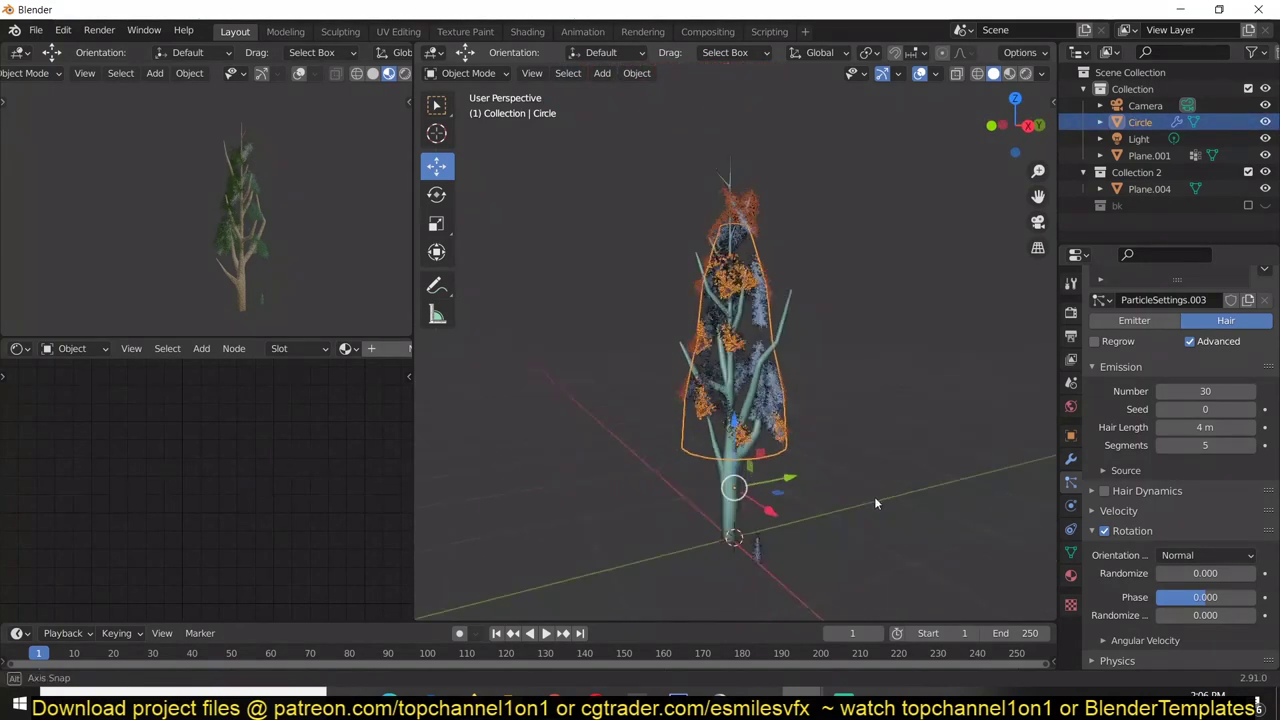
pyautogui.moveTo(874, 496); pyautogui.dragTo(893, 506, button='middle')
pyautogui.scroll(4, 893, 506)
pyautogui.click(718, 498)
pyautogui.scroll(-3, 832, 520)
# Add a mesh cone inside the Plane.004 twig in Edit Mode and scale it down to about 0.567.
pyautogui.click(757, 546)
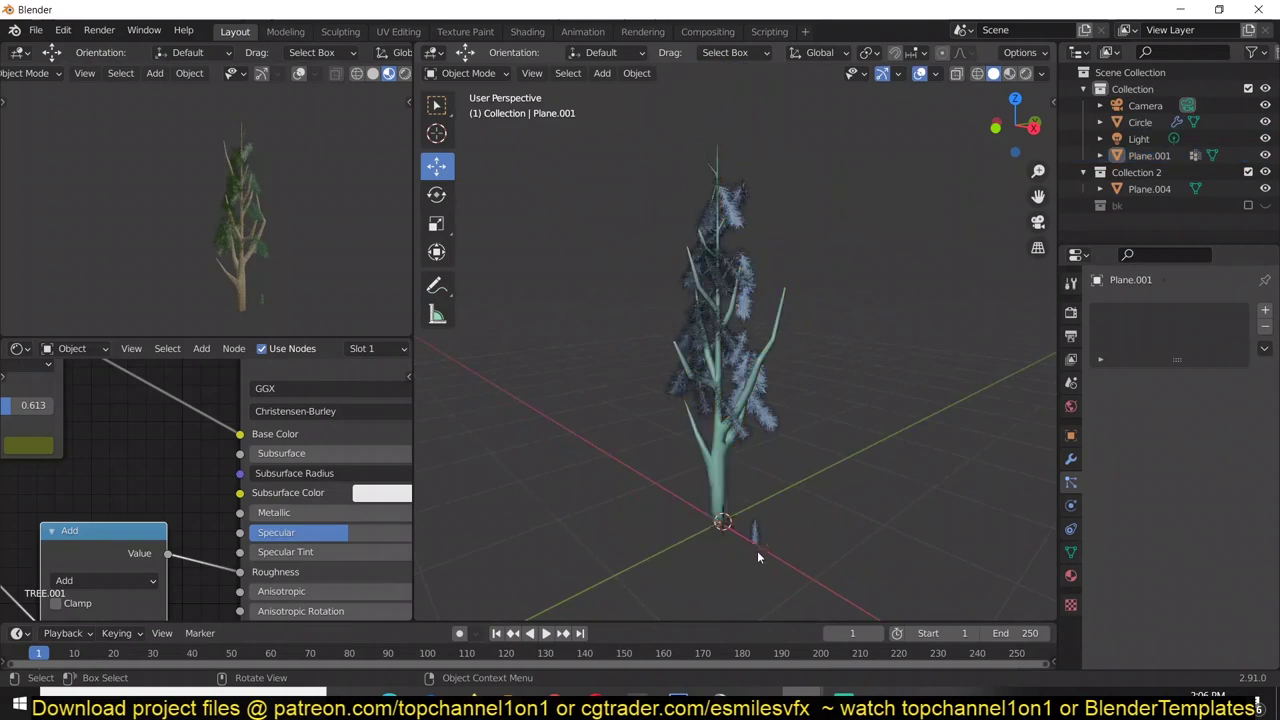
pyautogui.press('KP_1')
pyautogui.press('Tab')
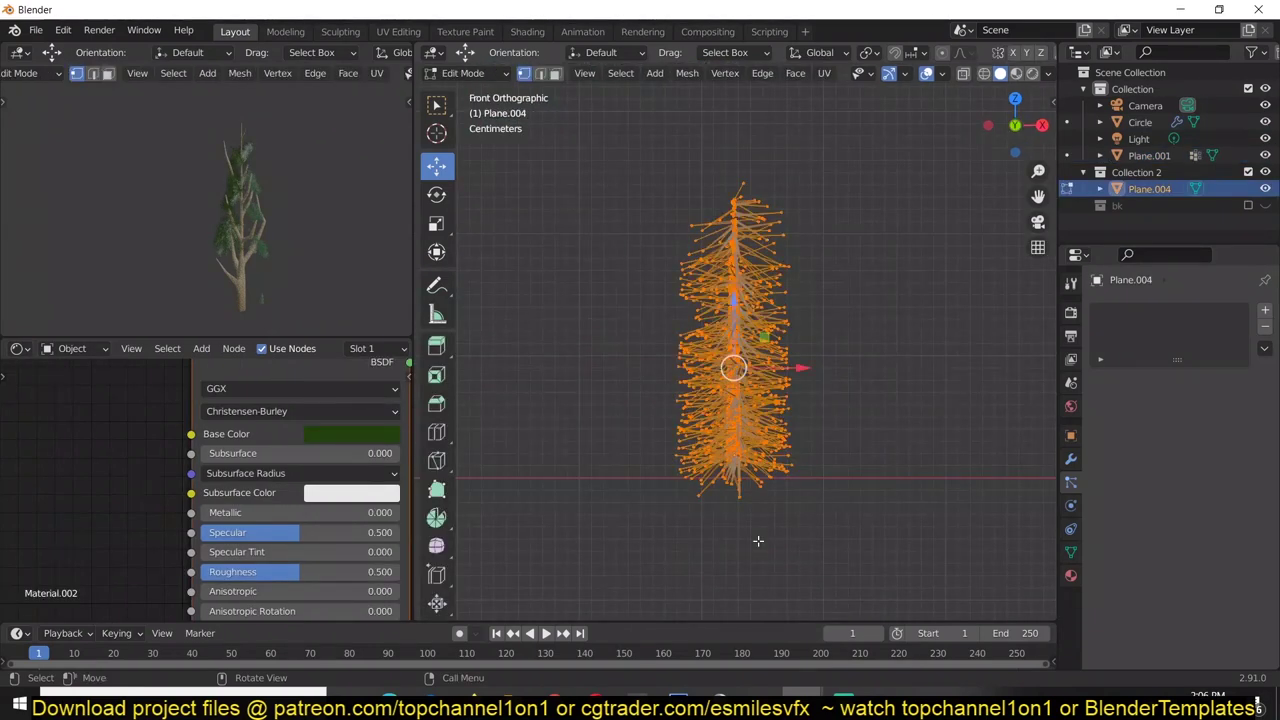
pyautogui.hotkey('shift', 'a')
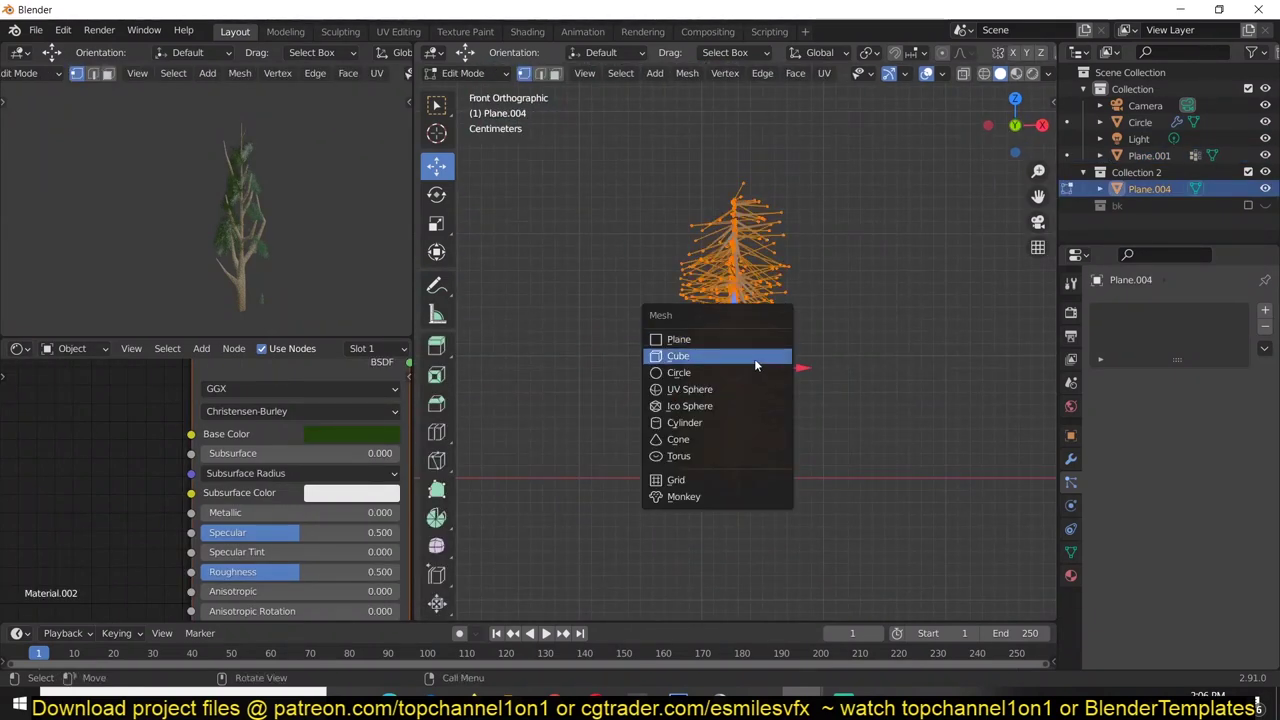
pyautogui.click(728, 440)
pyautogui.press('s')
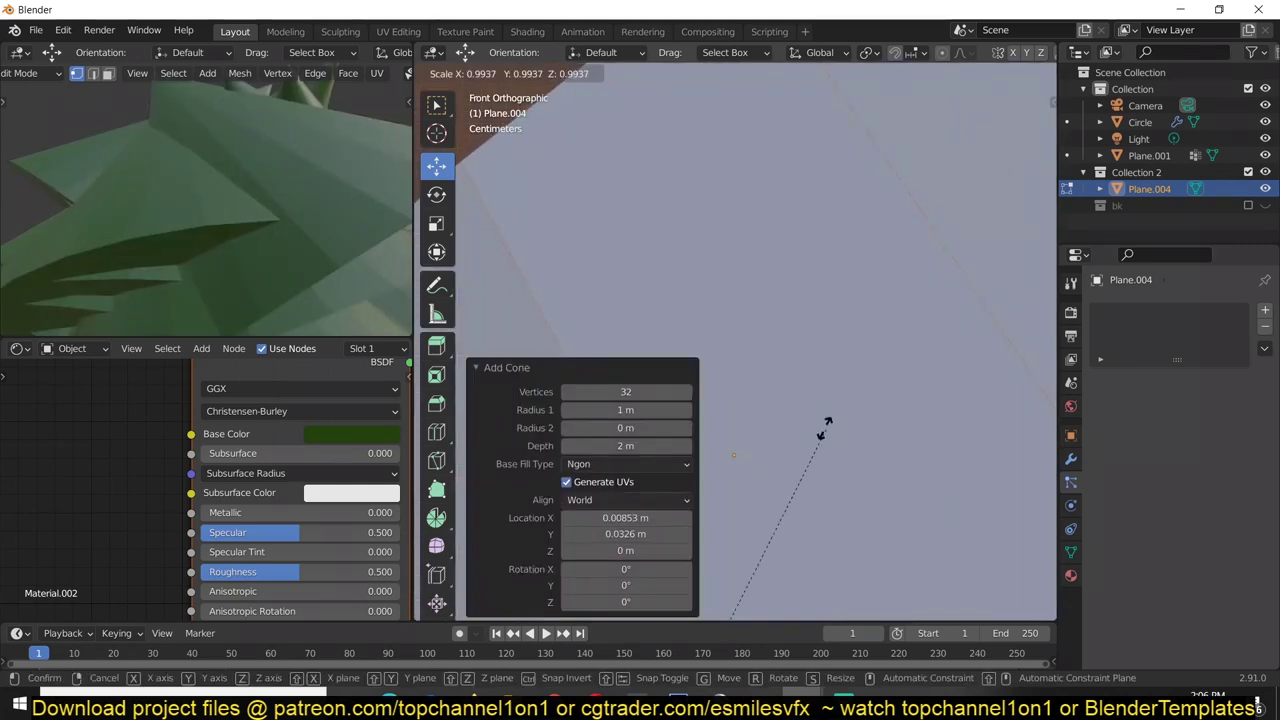
pyautogui.click(829, 429)
pyautogui.press('s')
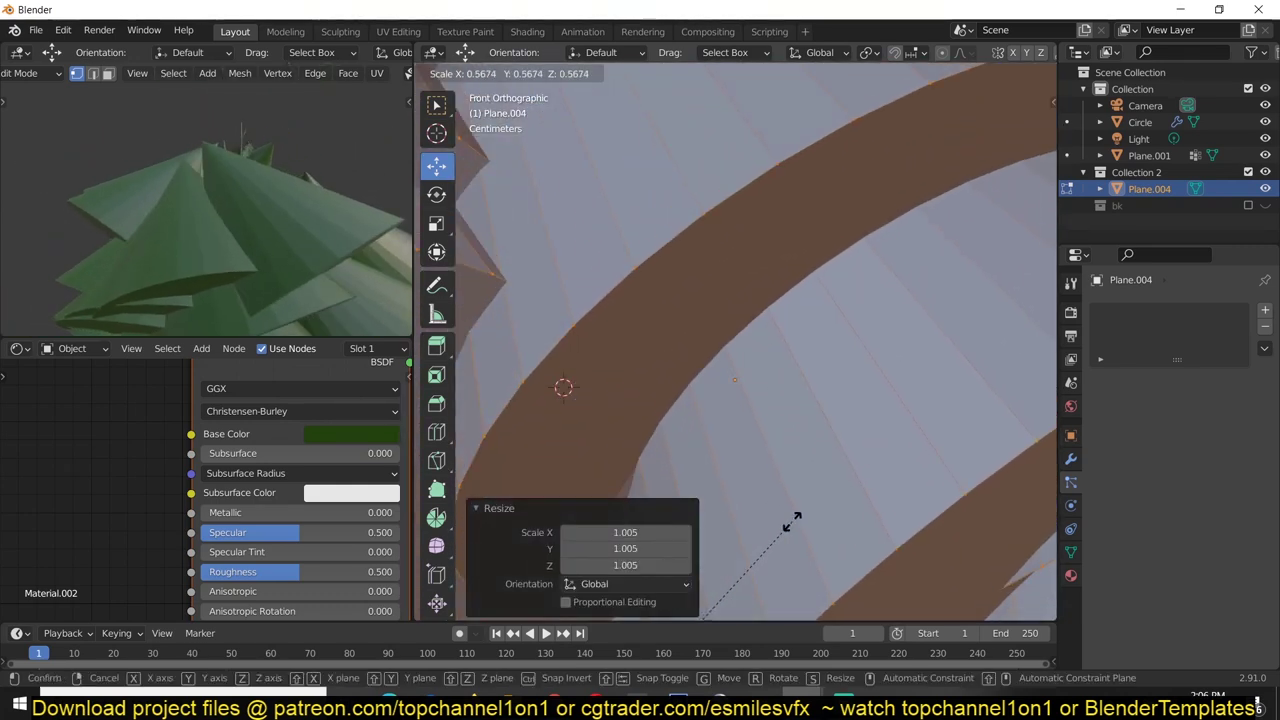
pyautogui.click(794, 517)
# Shrink the new cone to about 0.05 and move it 0.5231 m along X and 1.0026 m along Z toward the twig.
pyautogui.scroll(-6, 915, 516)
pyautogui.press('s')
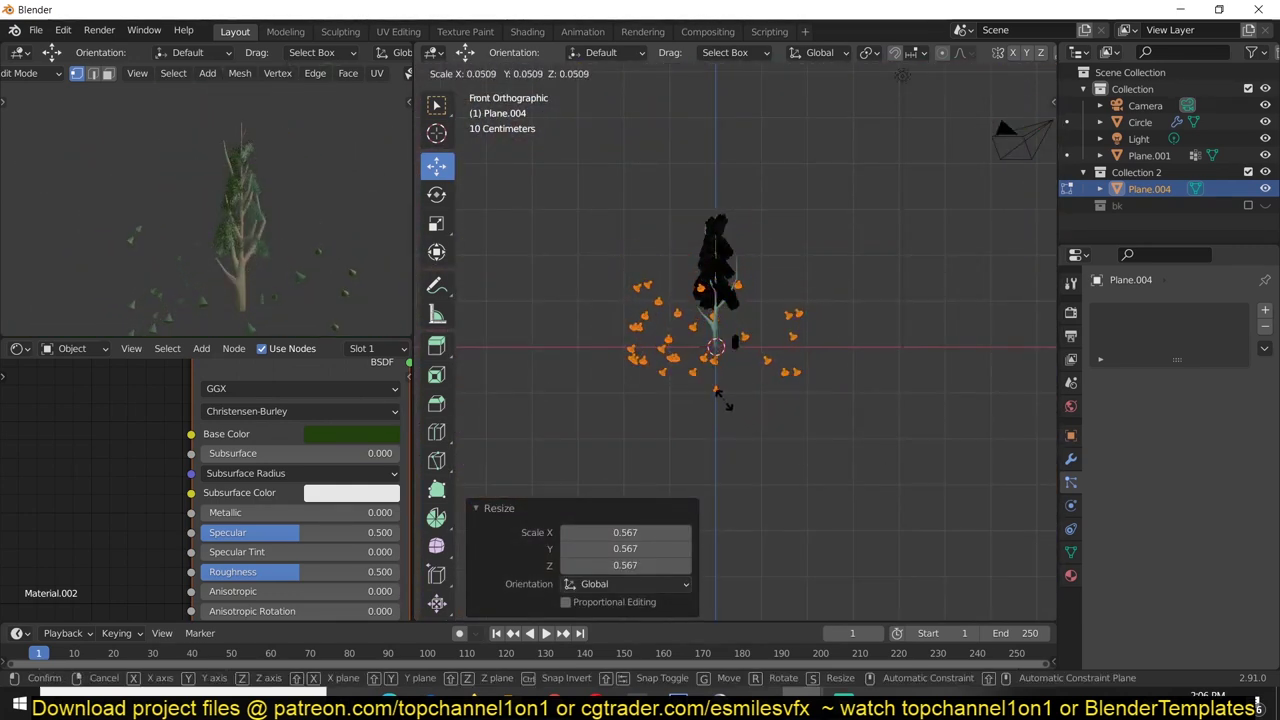
pyautogui.click(714, 386)
pyautogui.press('g')
pyautogui.click(795, 334)
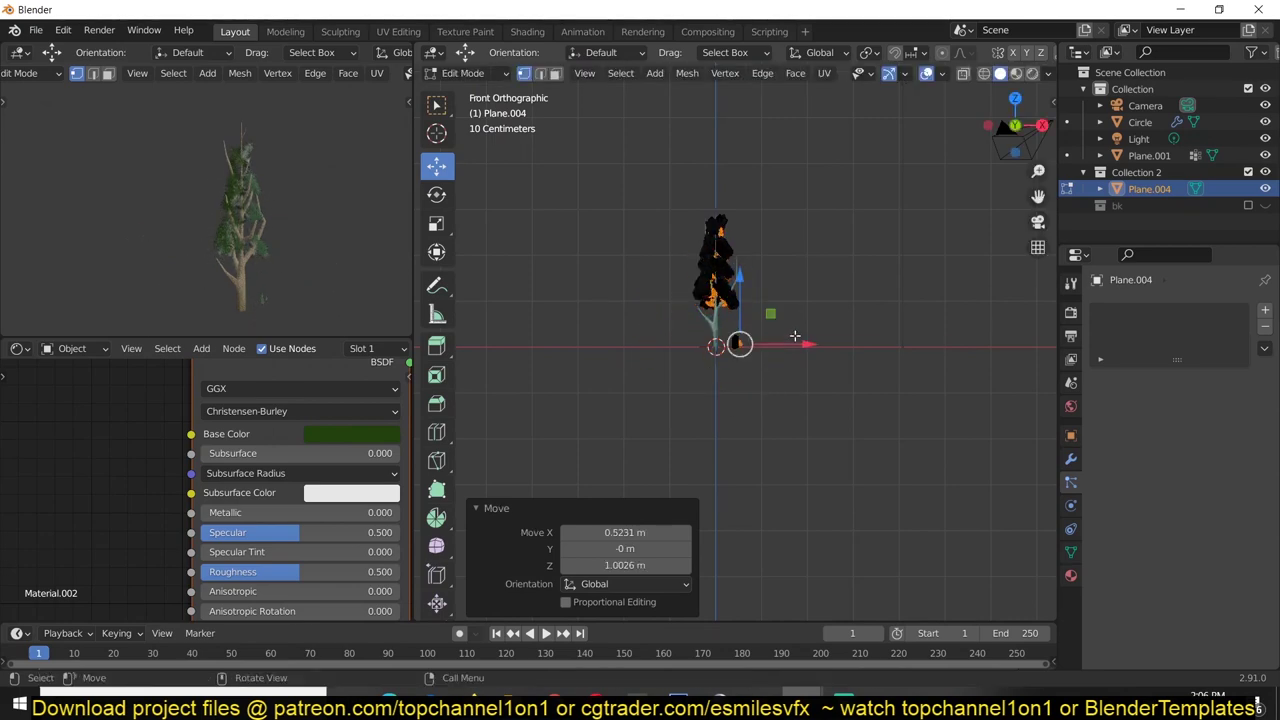
# Shift the small cone sideways to the twig's centre line and scale it up by 4.784.
pyautogui.press('KP_Decimal')
pyautogui.scroll(-10, 795, 335)
pyautogui.moveTo(805, 371); pyautogui.dragTo(695, 377)
pyautogui.press('s')
pyautogui.click(874, 417)
# Stretch the cone along Z by about 1.26 and lower it about 0.063 m over the twig.
pyautogui.press('s')
pyautogui.press('z')
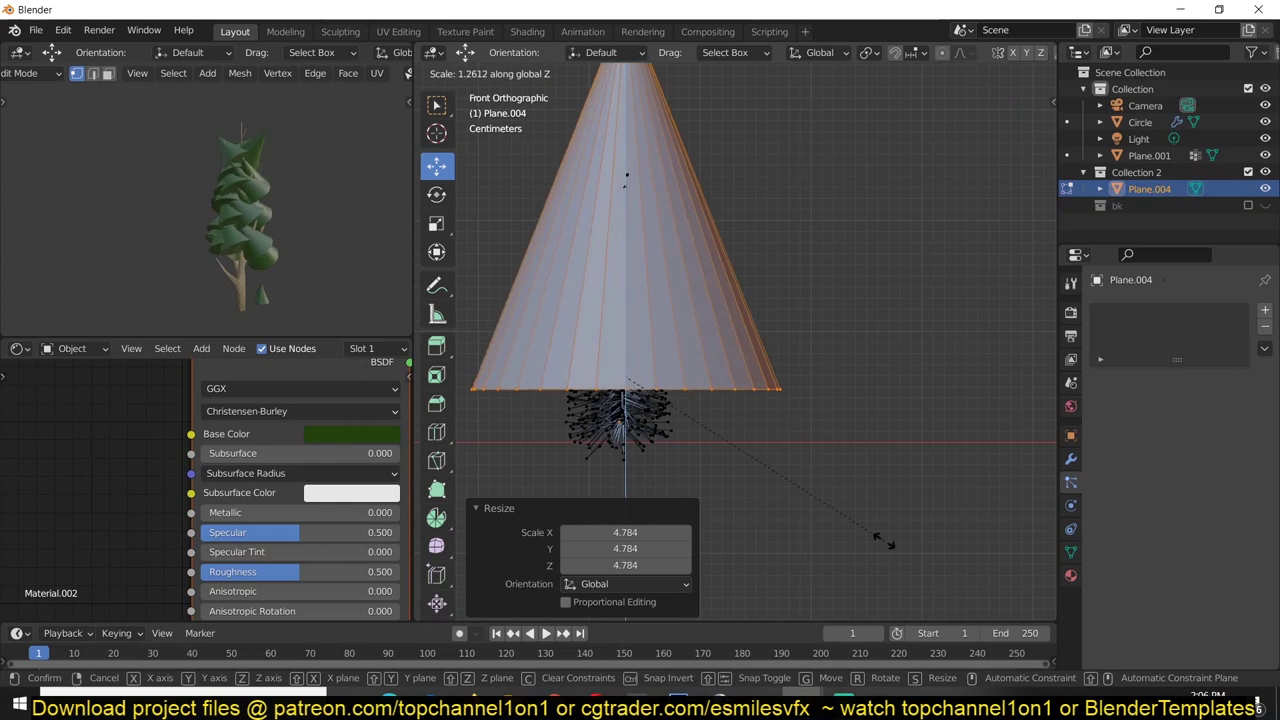
pyautogui.click(886, 540)
pyautogui.press('g')
pyautogui.click(731, 417)
# Leave Edit Mode and move the twig object about 0.638 m along X, clear of the tree in top view.
pyautogui.press('KP_7')
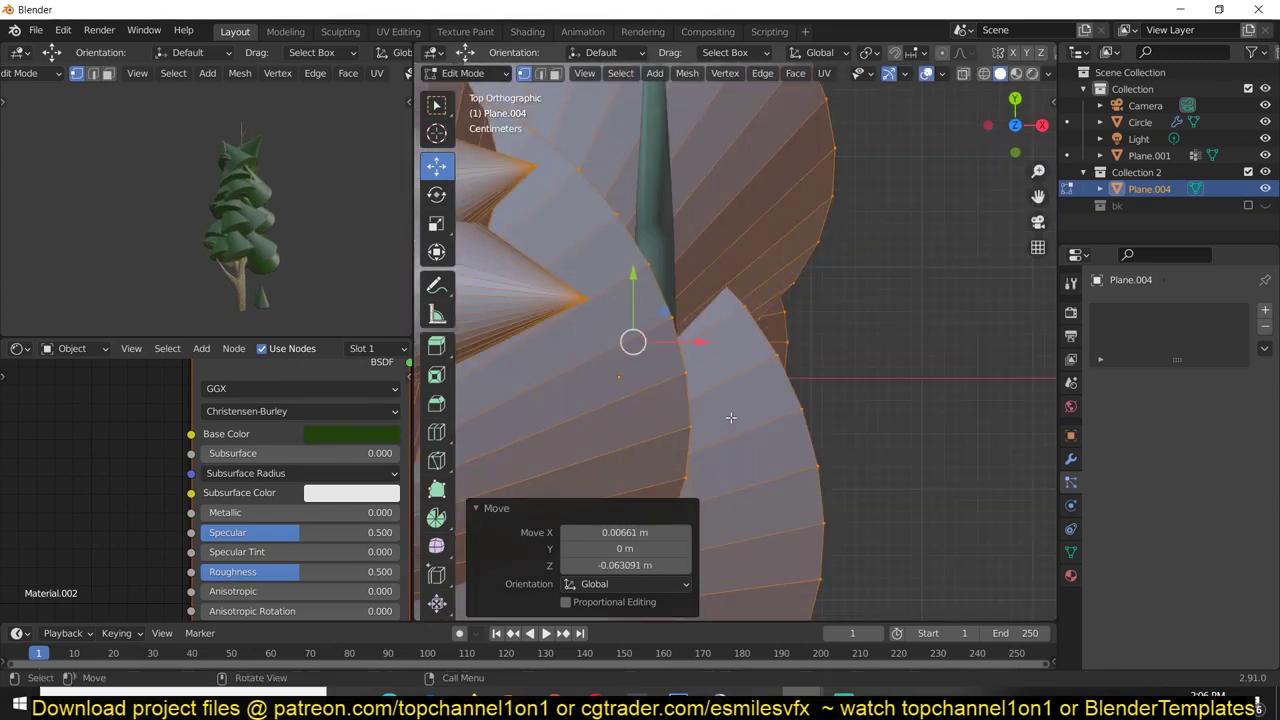
pyautogui.press('Tab')
pyautogui.scroll(-8, 730, 416)
pyautogui.press('g')
pyautogui.click(955, 400)
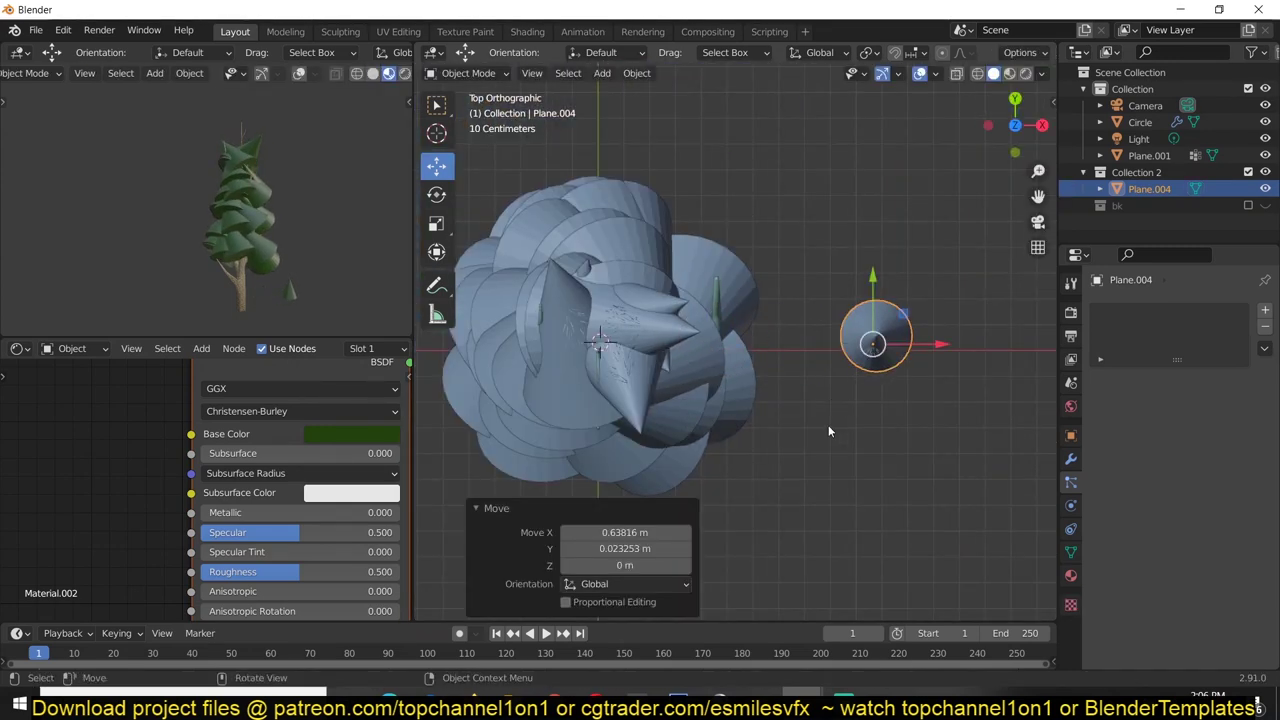
# Open the twig object with its surrounding cone in Edit Mode from the front view.
pyautogui.moveTo(828, 425); pyautogui.dragTo(794, 238, button='middle')
pyautogui.scroll(-2, 794, 238)
pyautogui.press('KP_1')
pyautogui.keyDown('shift'); pyautogui.moveTo(790, 330); pyautogui.dragTo(788, 476, button='middle'); pyautogui.keyUp('shift')
pyautogui.click(789, 481)
pyautogui.scroll(1, 817, 488)
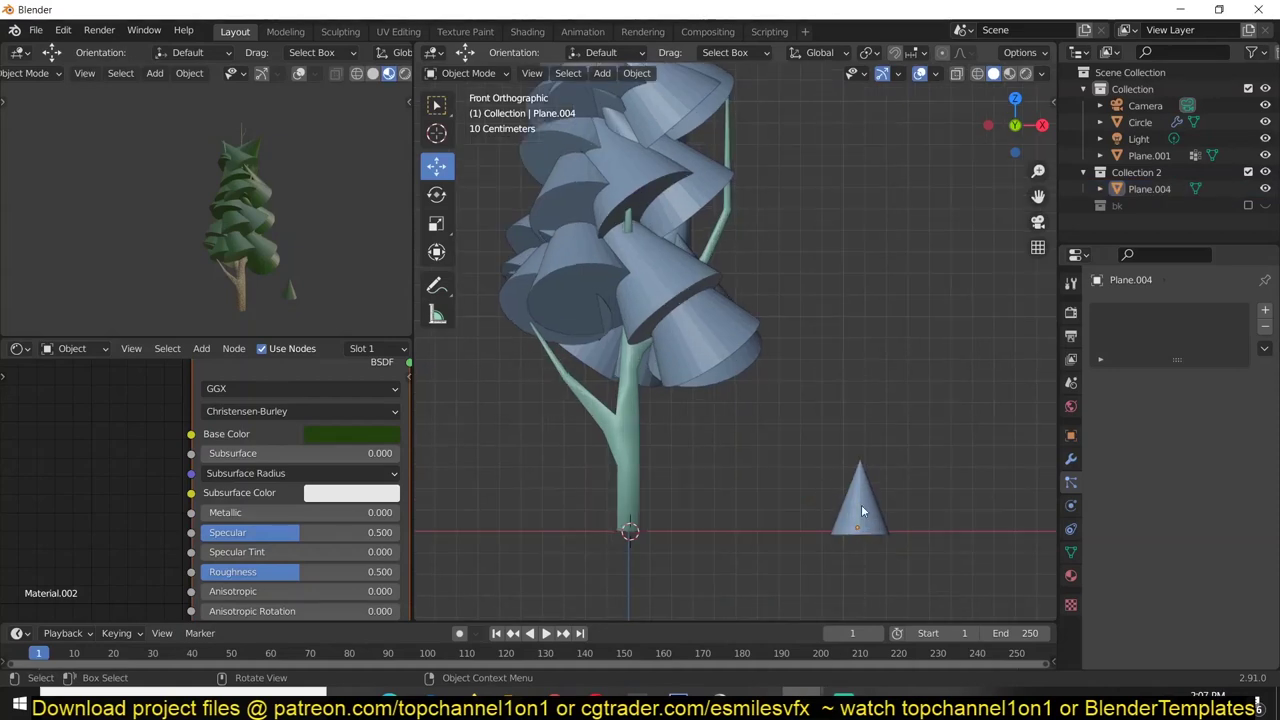
pyautogui.press('Tab')
pyautogui.scroll(1, 900, 371)
pyautogui.press('r')
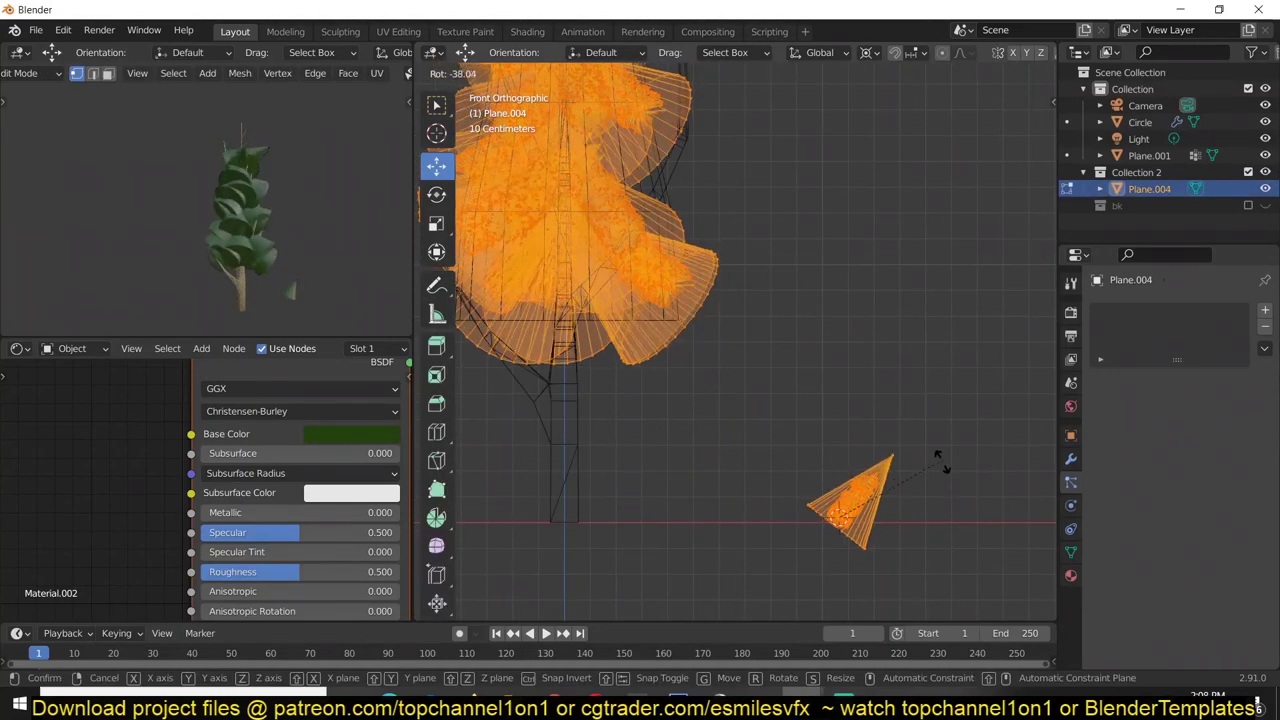
pyautogui.rightClick(938, 461)
pyautogui.scroll(4, 243, 222)
pyautogui.scroll(1, 243, 222)
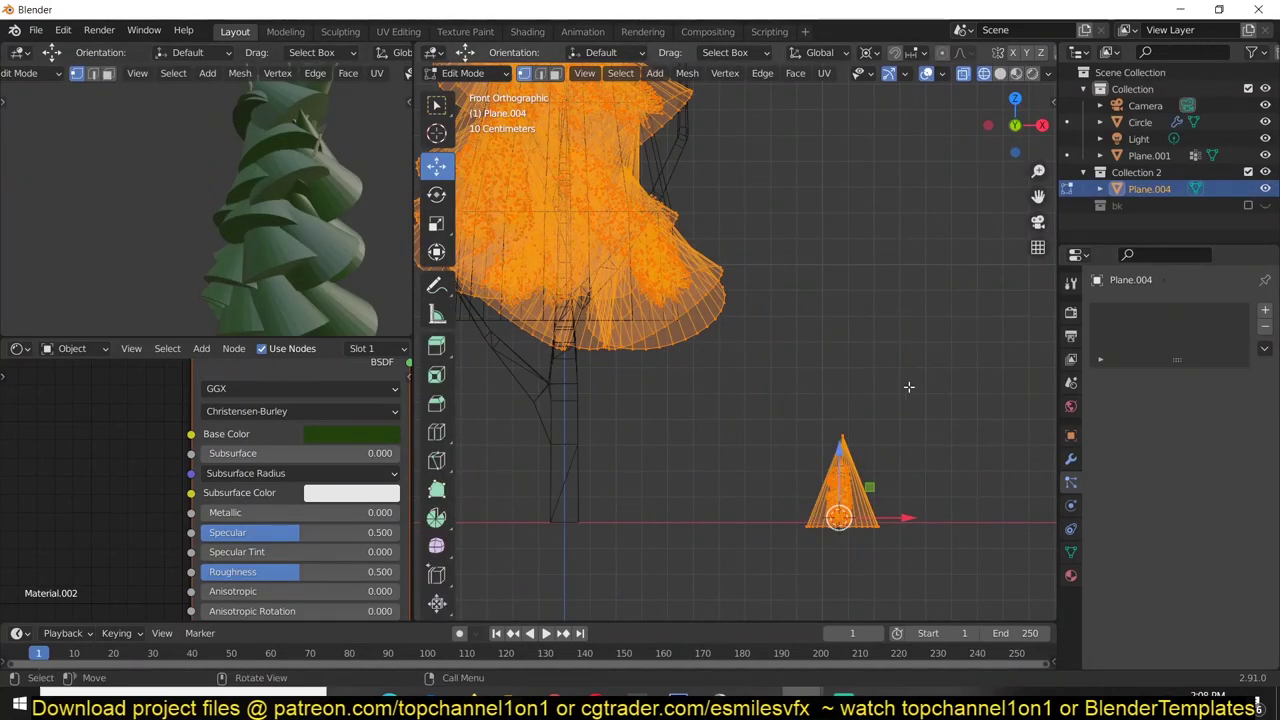
pyautogui.press('r')
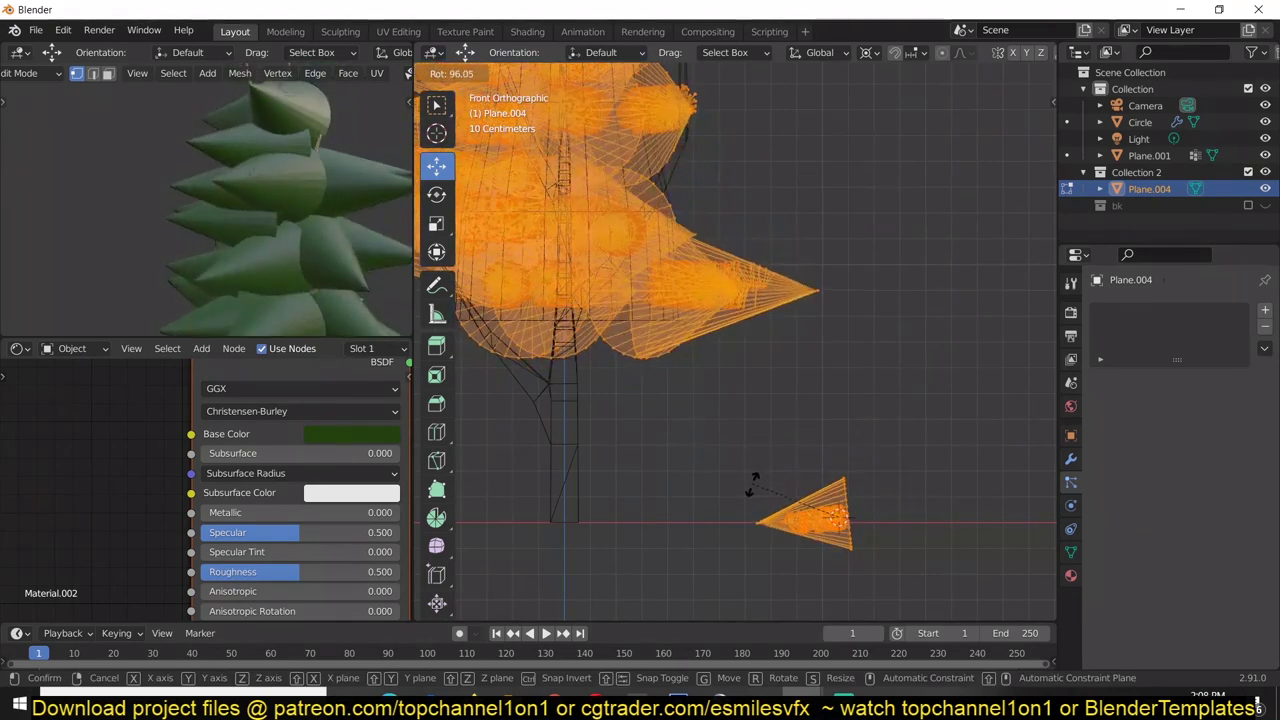
pyautogui.press('Escape')
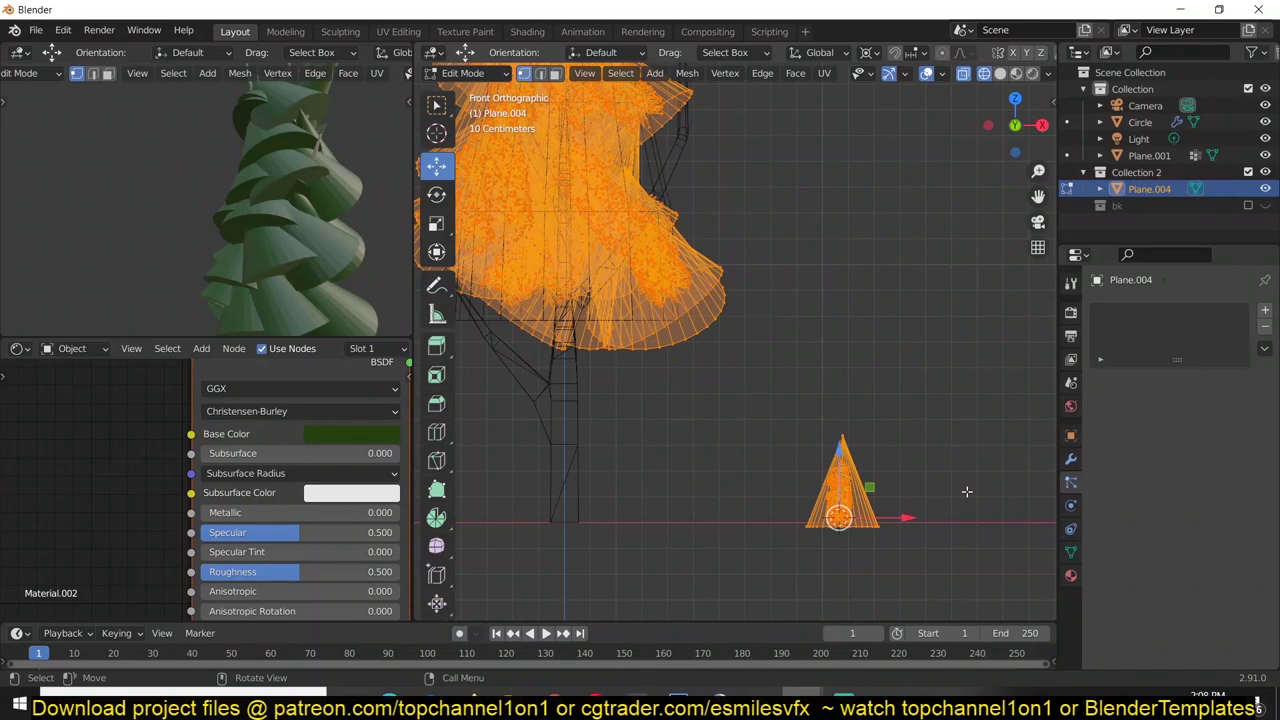
# Rotate the twig and its cone by 90° in front view, and delete the guide cone from around the twig.
pyautogui.write('r90')
pyautogui.press('Return')
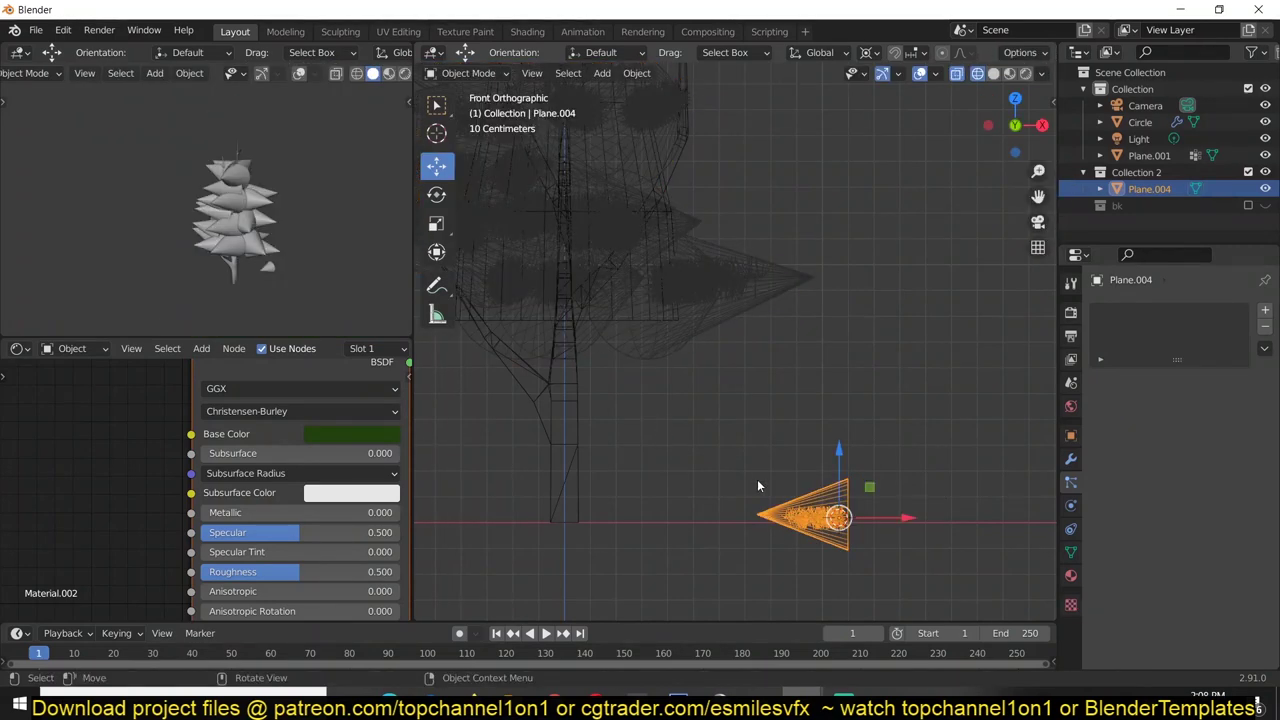
pyautogui.press('Tab')
pyautogui.hotkey('ctrl', 'l')
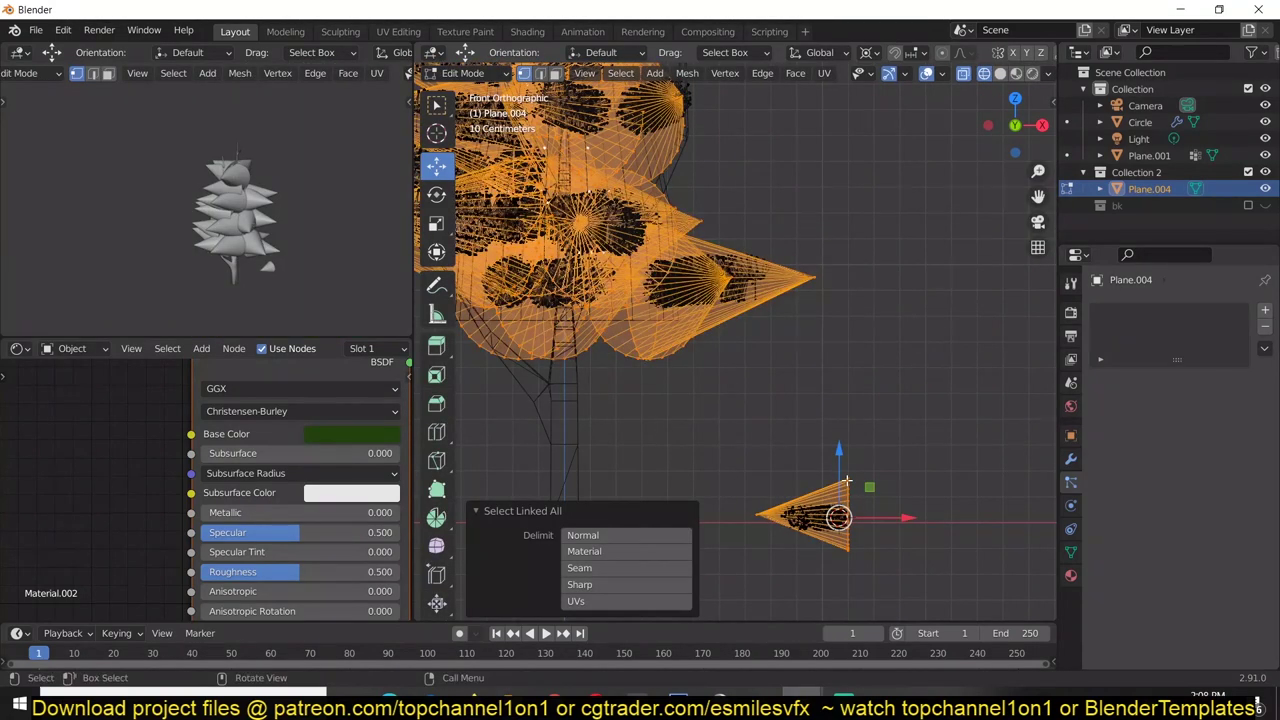
pyautogui.press('x')
pyautogui.click(850, 425)
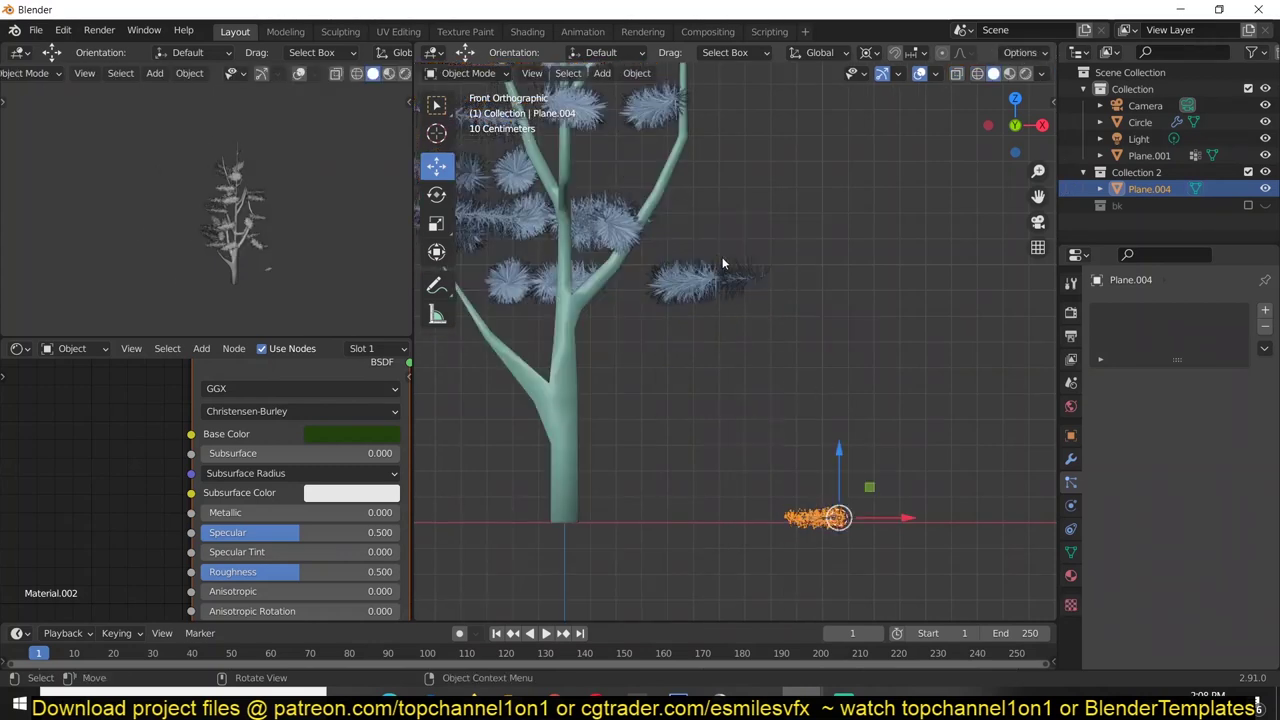
pyautogui.press('Tab')
# In the emitter's hair rotation settings, set Randomize to 0.151, Phase to 0.211 and Randomize Phase to 0.092.
pyautogui.moveTo(736, 452); pyautogui.dragTo(400, 250, button='middle')
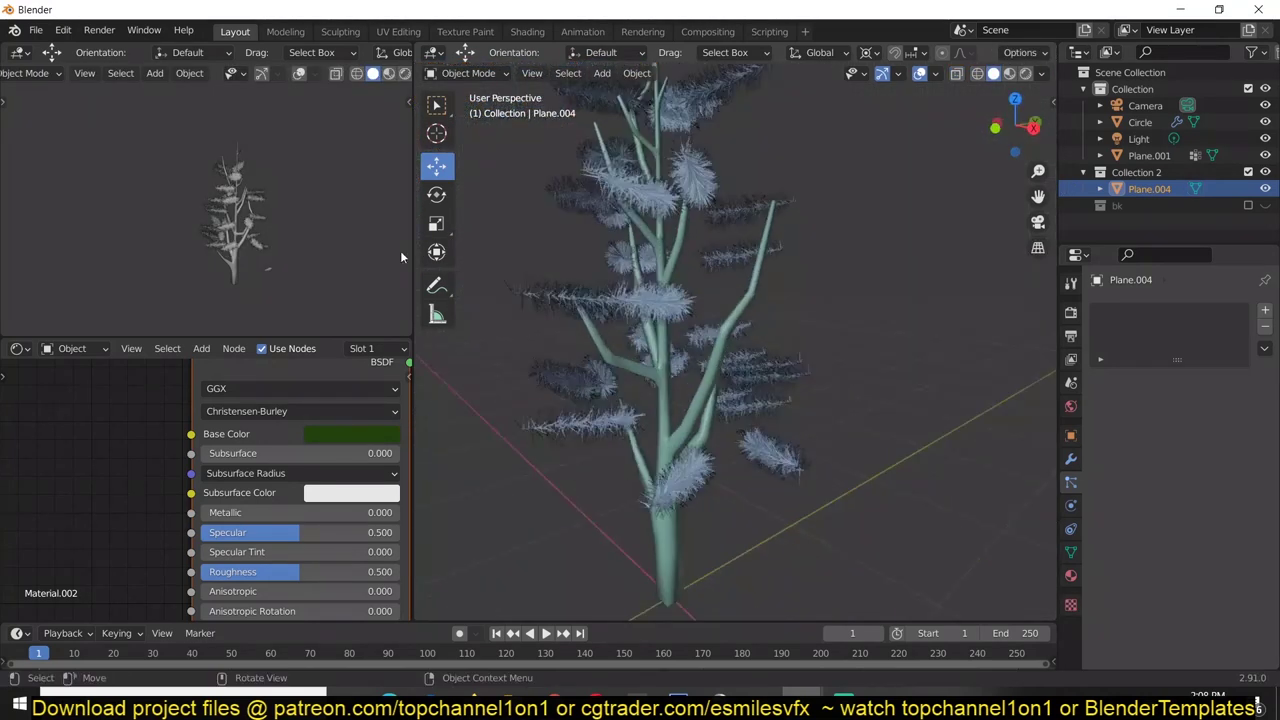
pyautogui.scroll(4, 190, 188)
pyautogui.moveTo(190, 188); pyautogui.dragTo(240, 192, button='middle')
pyautogui.moveTo(1188, 440); pyautogui.dragTo(1181, 466)
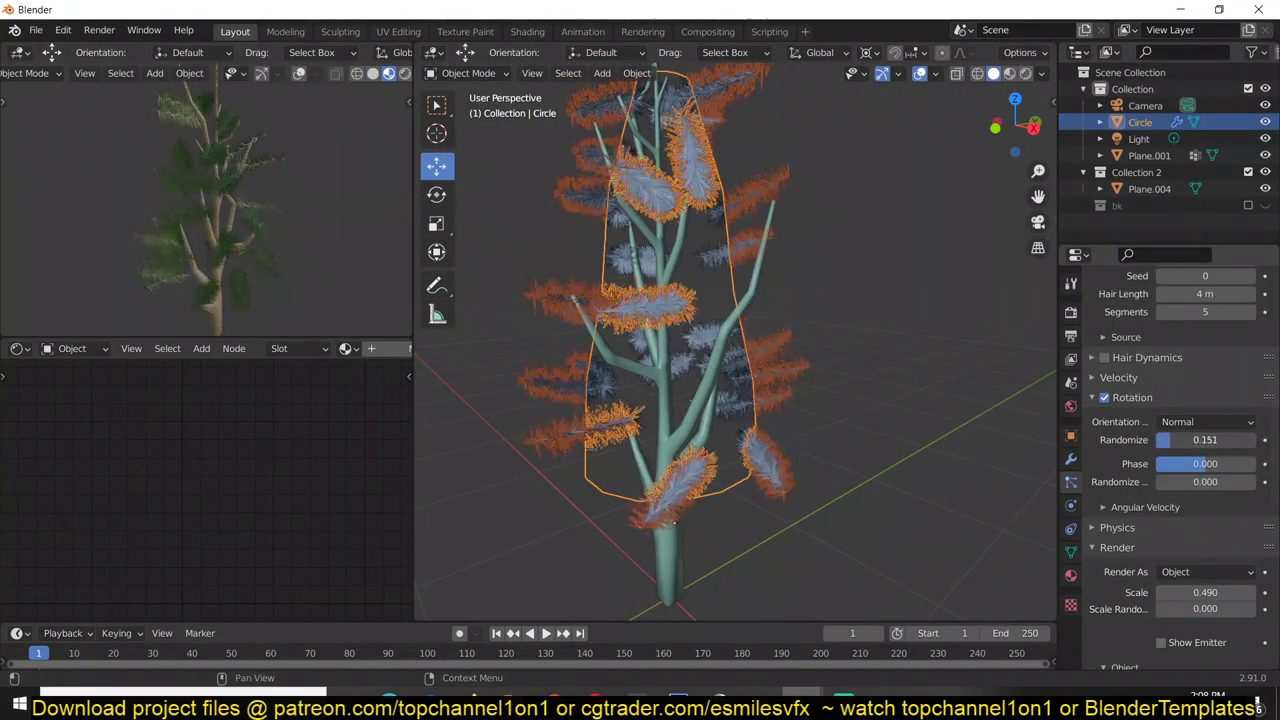
pyautogui.moveTo(1180, 482); pyautogui.dragTo(1185, 482)
pyautogui.moveTo(856, 418); pyautogui.dragTo(908, 386, button='middle')
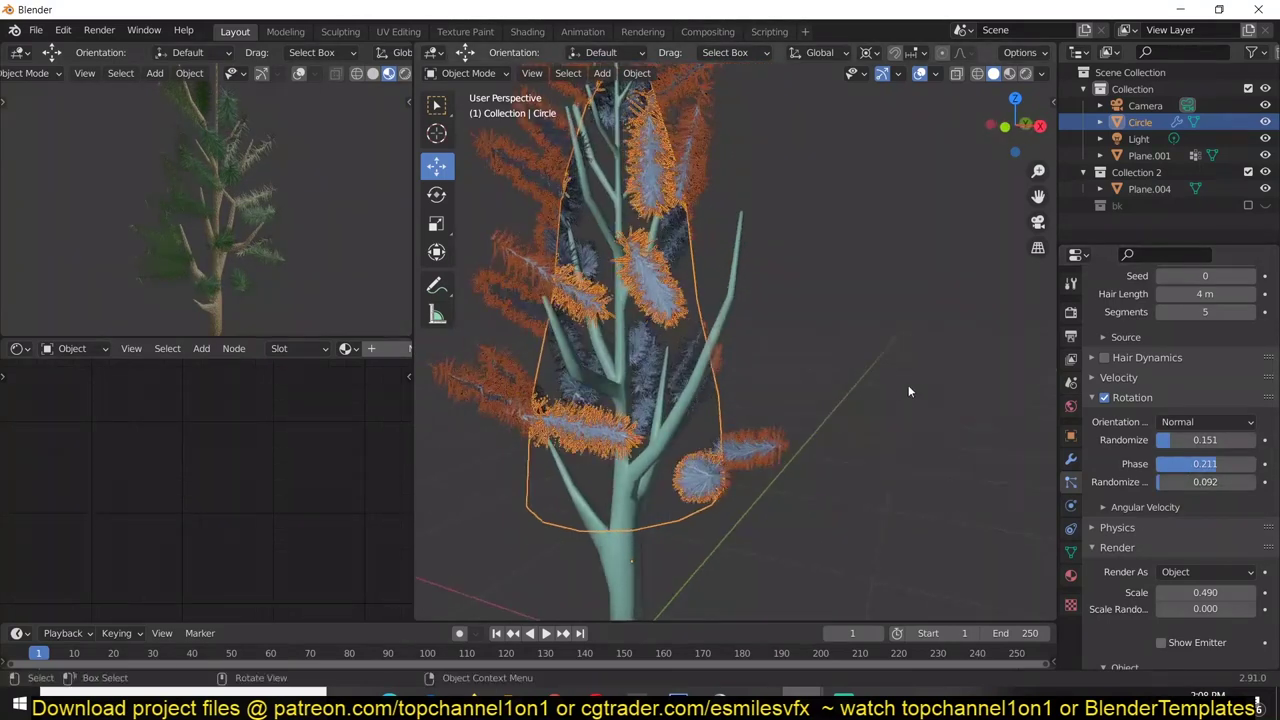
# Raise the emitter's hair Number and set Scale Randomness to 0.263.
pyautogui.scroll(-3, 908, 386)
pyautogui.scroll(8, 1196, 317)
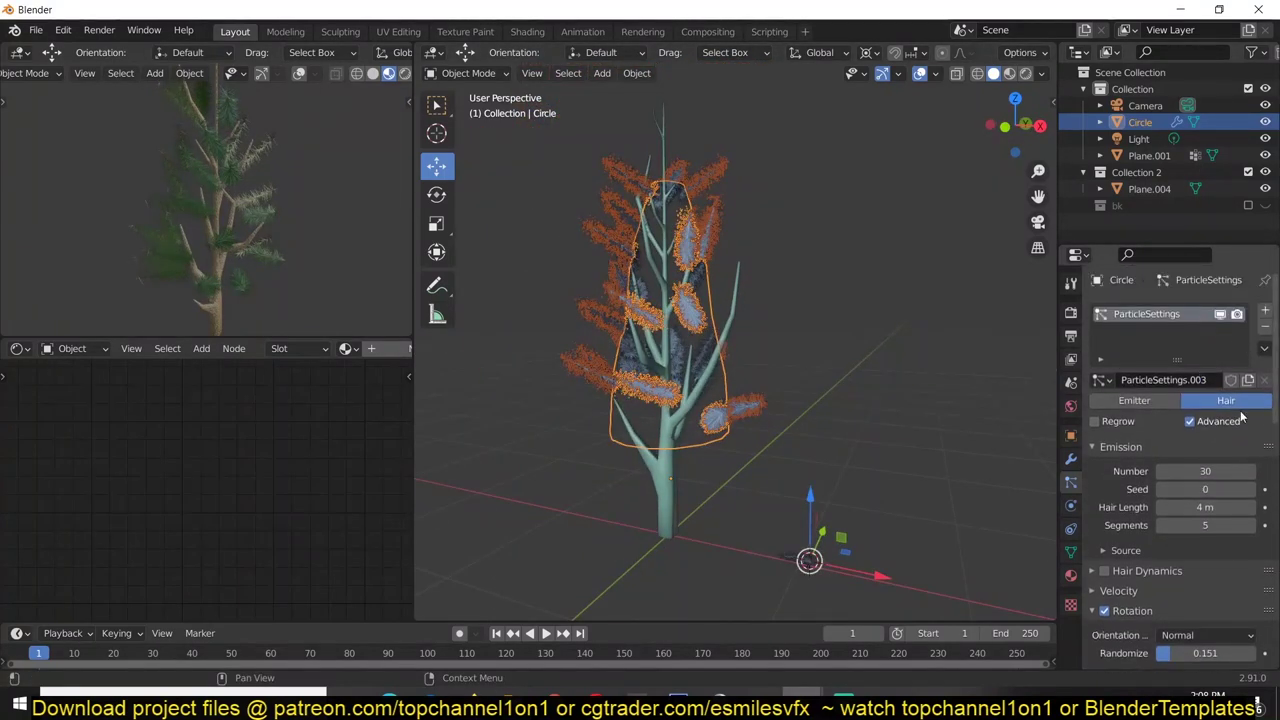
pyautogui.moveTo(1196, 471); pyautogui.dragTo(1255, 471)
pyautogui.scroll(-8, 1200, 471)
# Select the top ring of the emitter mesh in front-view Edit Mode and return to Object Mode.
pyautogui.press('KP_1')
pyautogui.press('Tab')
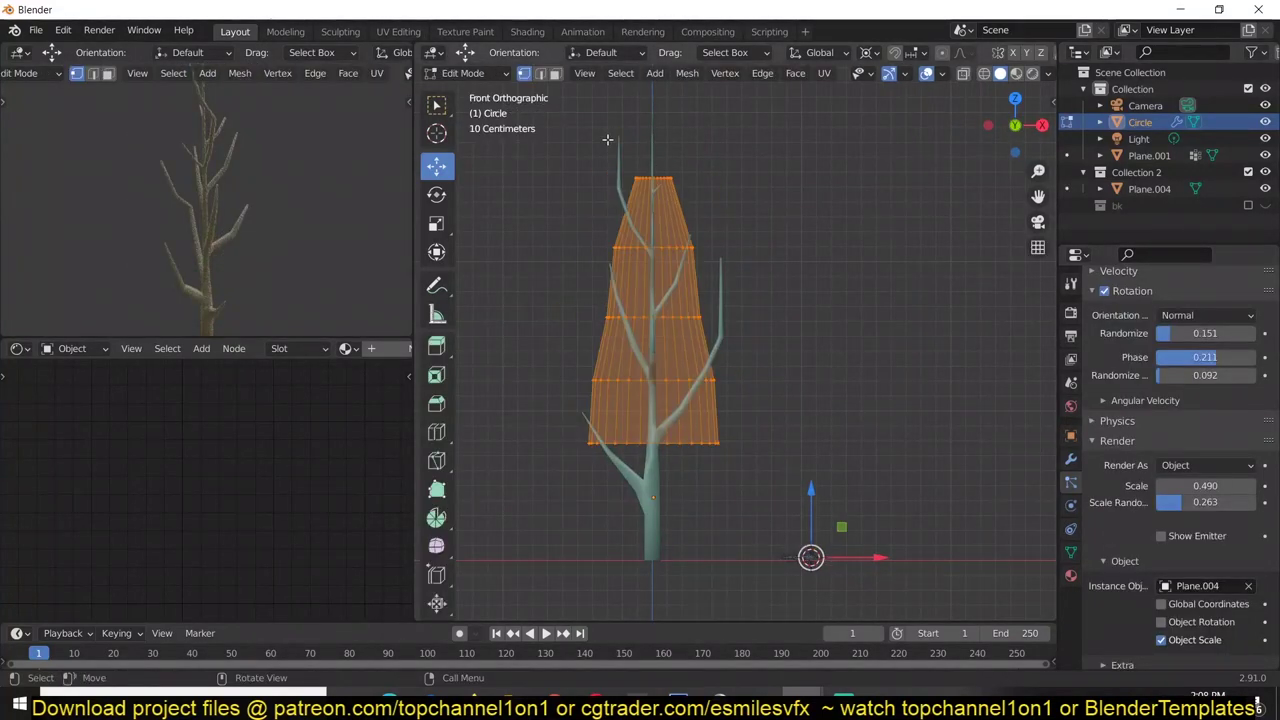
pyautogui.moveTo(697, 200); pyautogui.dragTo(697, 200)
pyautogui.press('Tab')
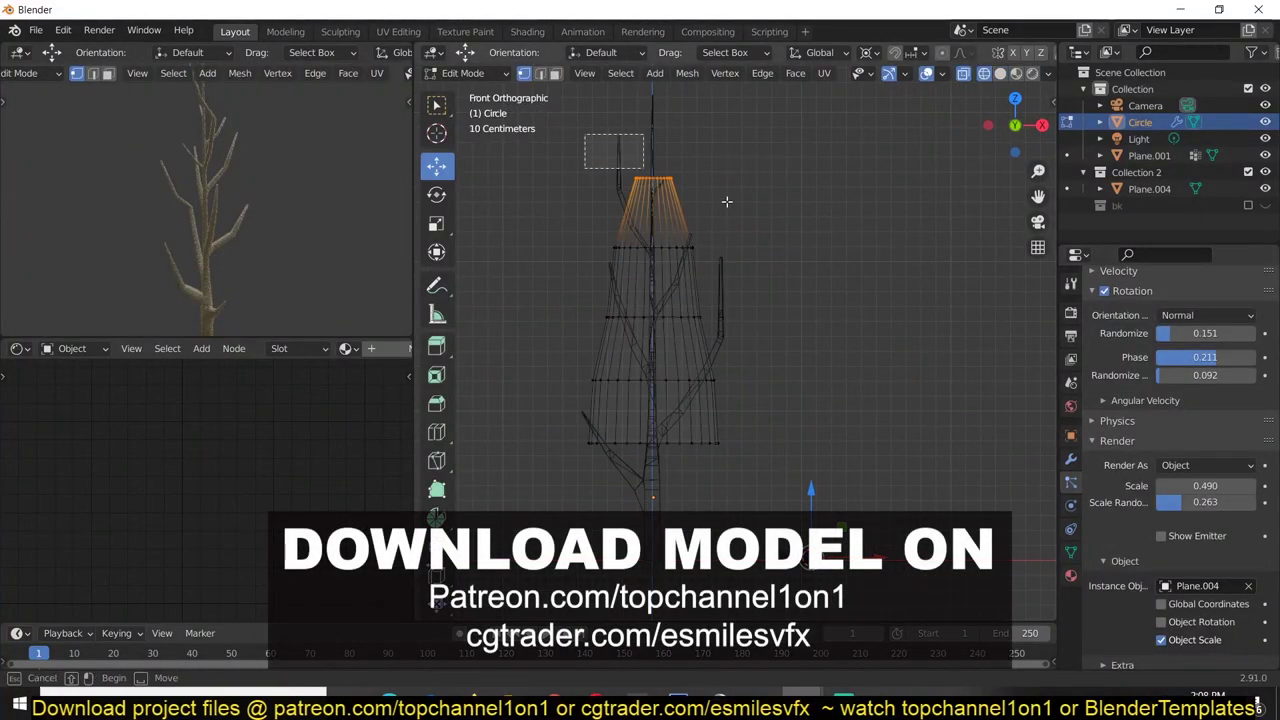
pyautogui.moveTo(196, 206); pyautogui.dragTo(254, 268, button='middle')
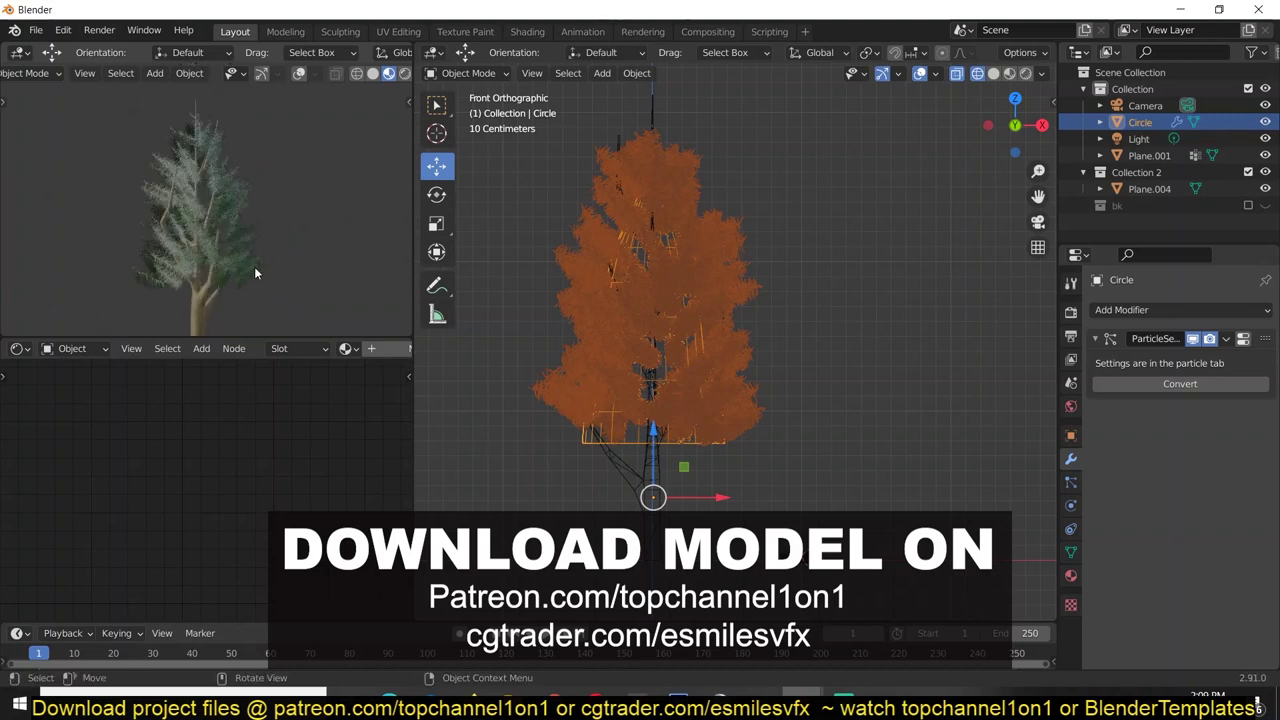
# Try 500 hairs on the emitter cone, and set its hair Number to 250.
pyautogui.click(648, 476)
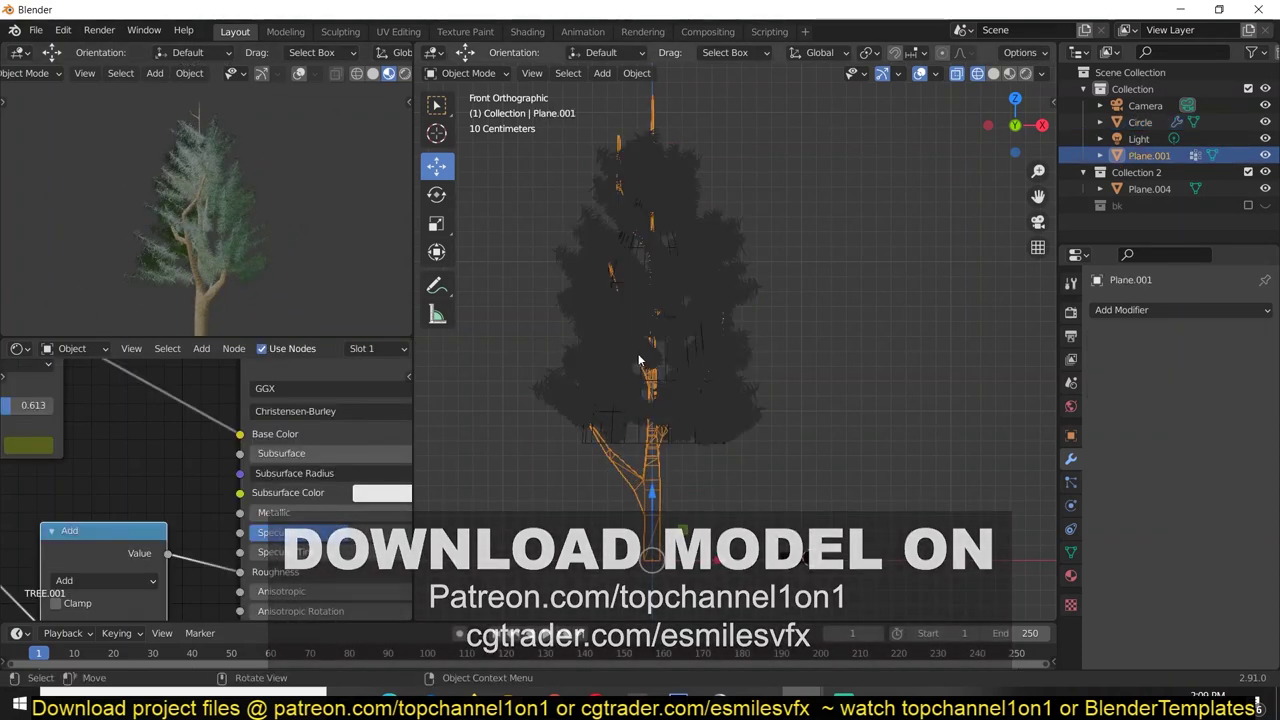
pyautogui.click(680, 319)
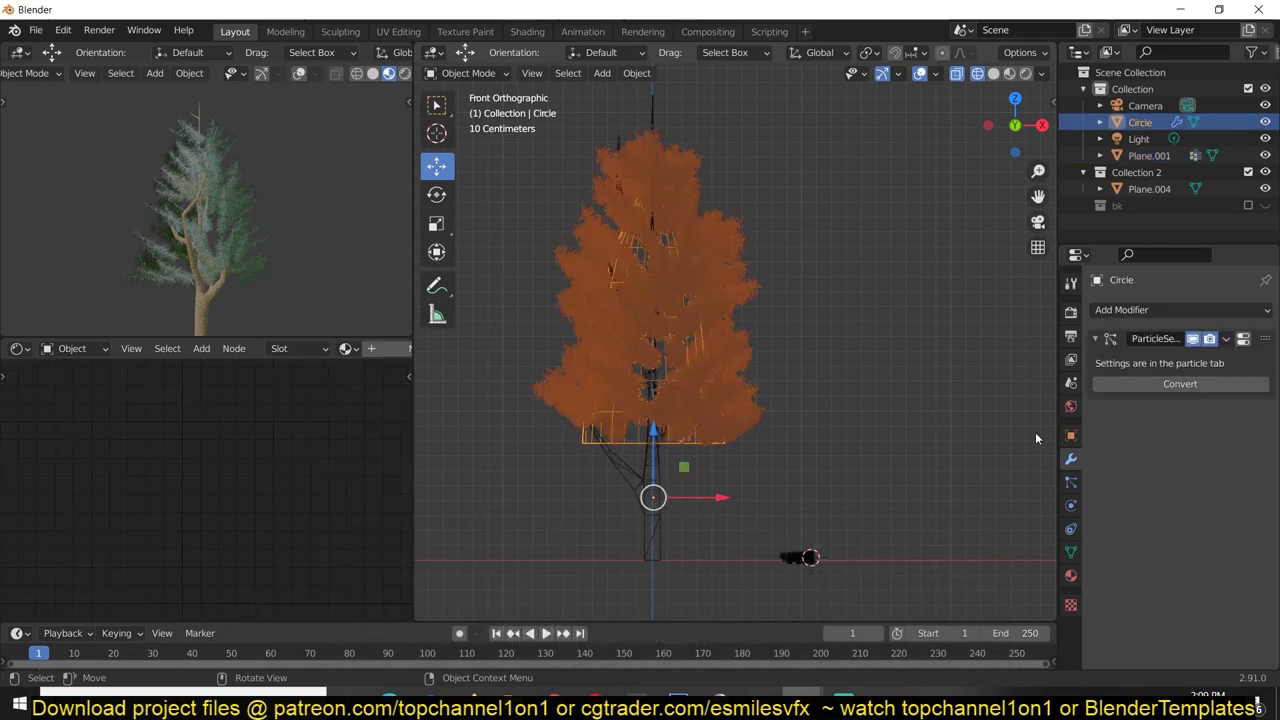
pyautogui.click(1244, 339)
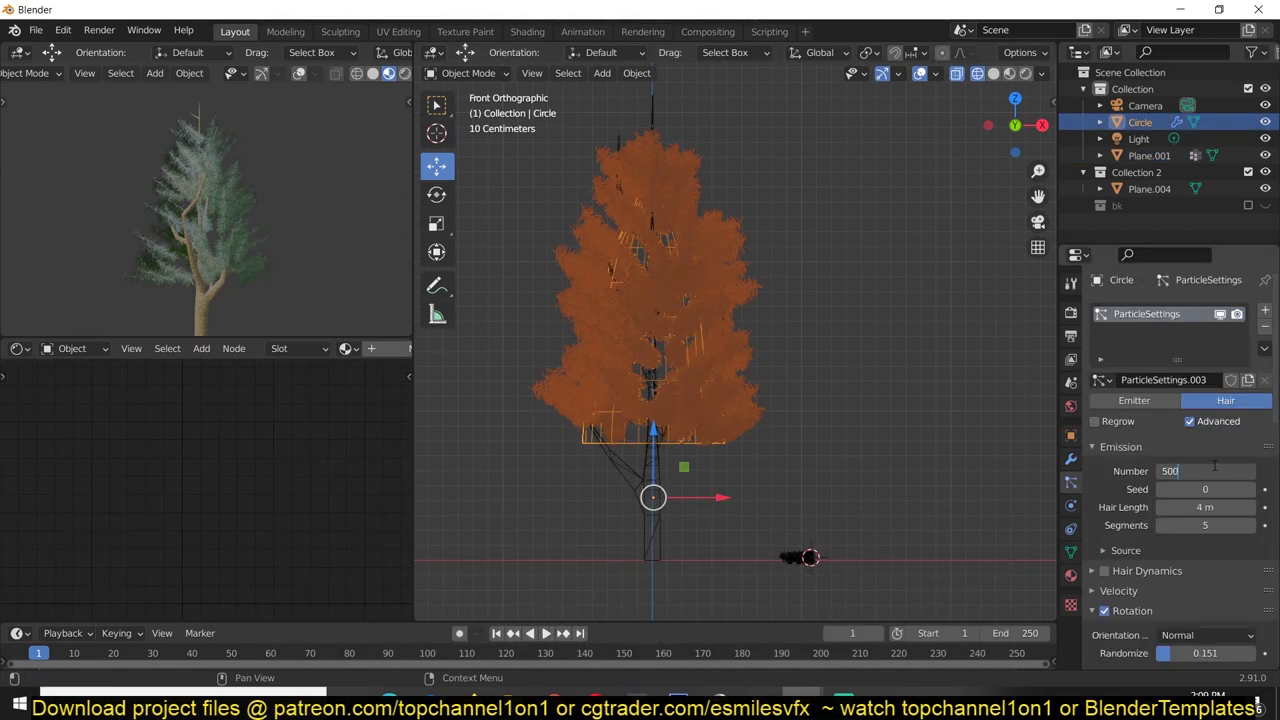
pyautogui.press('Return')
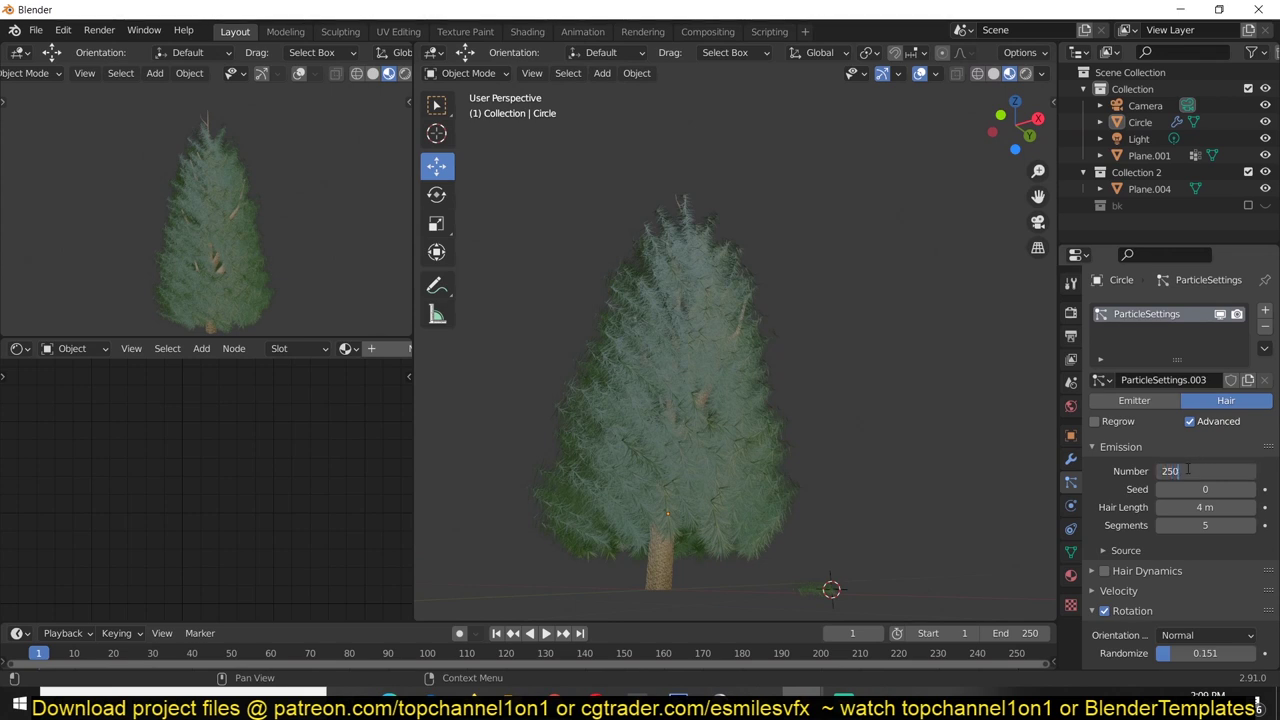
pyautogui.press('Return')
# Select the emitter mesh again and open it in Edit Mode to check its shape around the trunk.
pyautogui.press('KP_1')
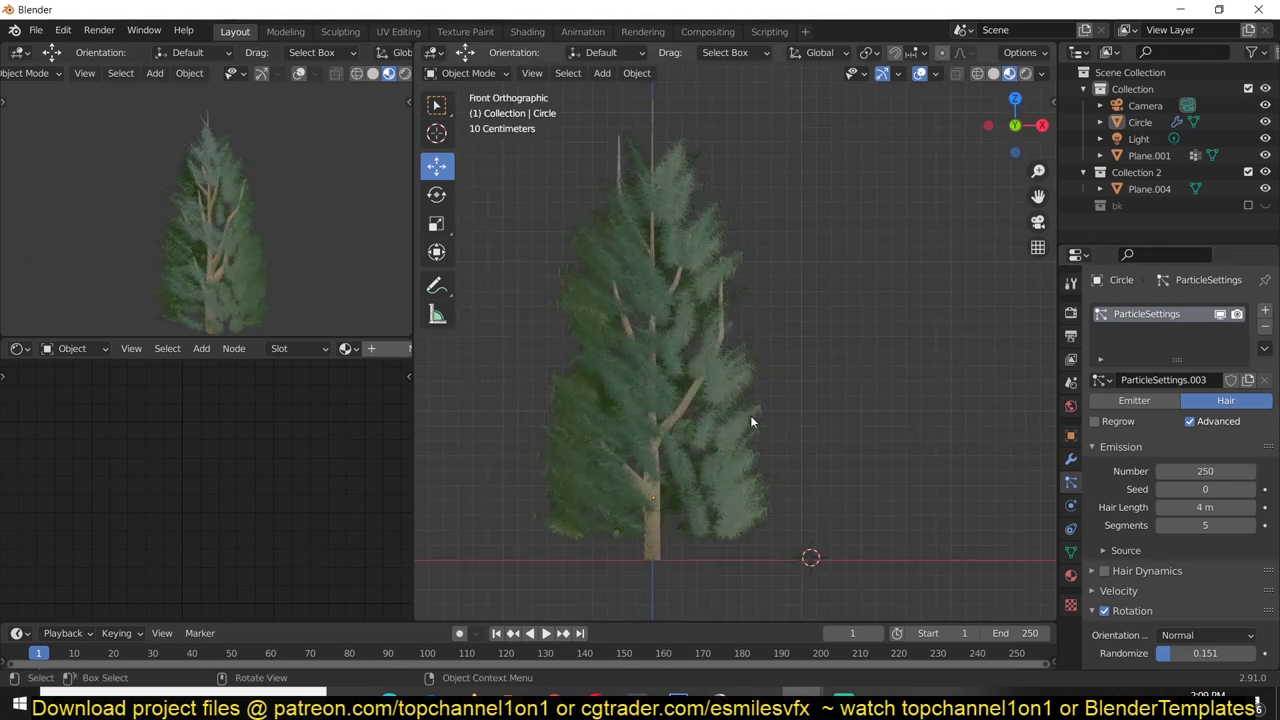
pyautogui.click(699, 304)
pyautogui.hotkey('alt', 'a')
pyautogui.moveTo(671, 364); pyautogui.dragTo(746, 332, button='middle')
pyautogui.click(755, 405)
pyautogui.press('Tab')
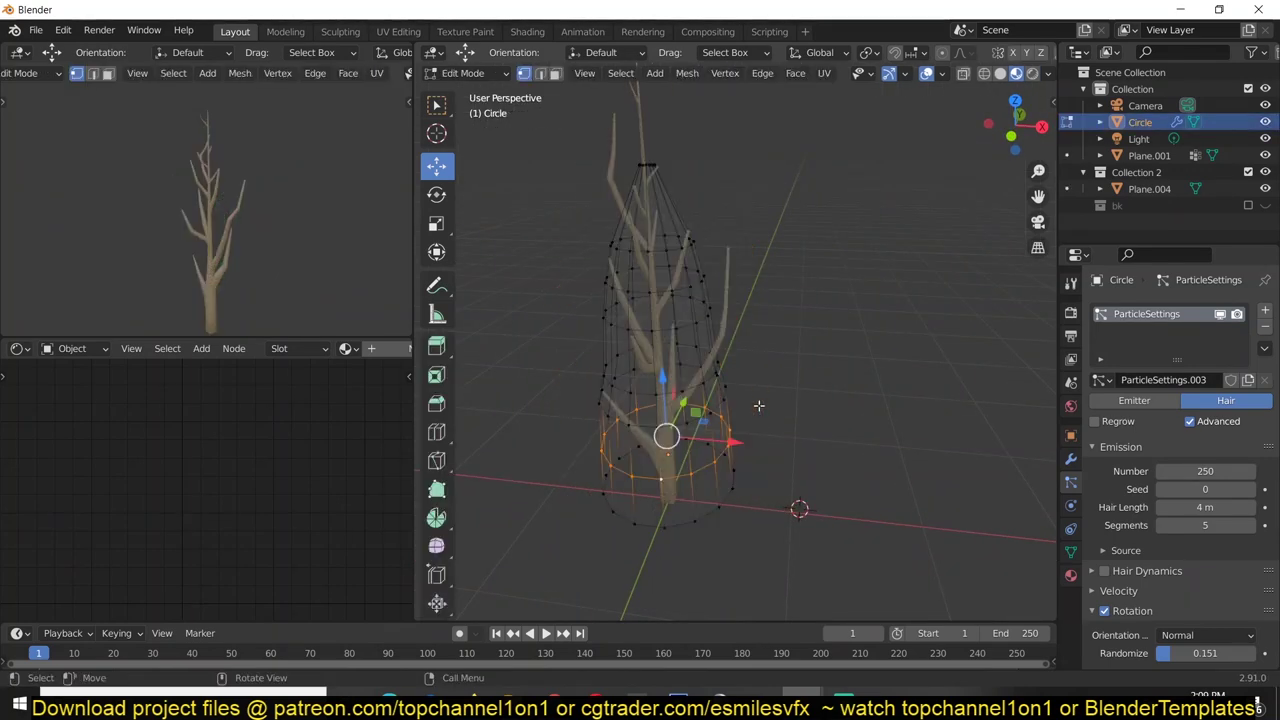
pyautogui.moveTo(748, 342); pyautogui.dragTo(751, 327, button='middle')
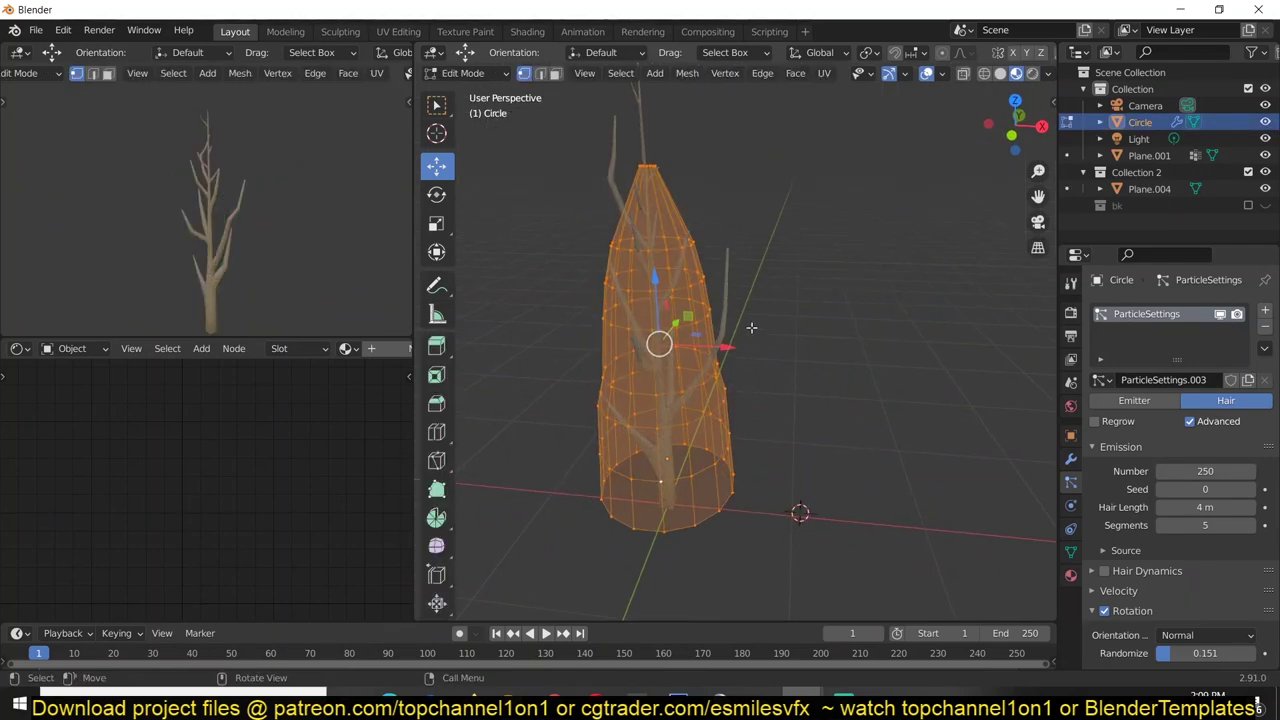
# Duplicate the middle section of the emitter mesh in place and scale the copy to about 0.715.
pyautogui.press('KP_1')
pyautogui.hotkey('alt', 'z')
pyautogui.hotkey('alt', 'a')
pyautogui.moveTo(526, 234); pyautogui.dragTo(808, 413)
pyautogui.hotkey('shift', 'd')
pyautogui.rightClick(808, 415)
pyautogui.press('s')
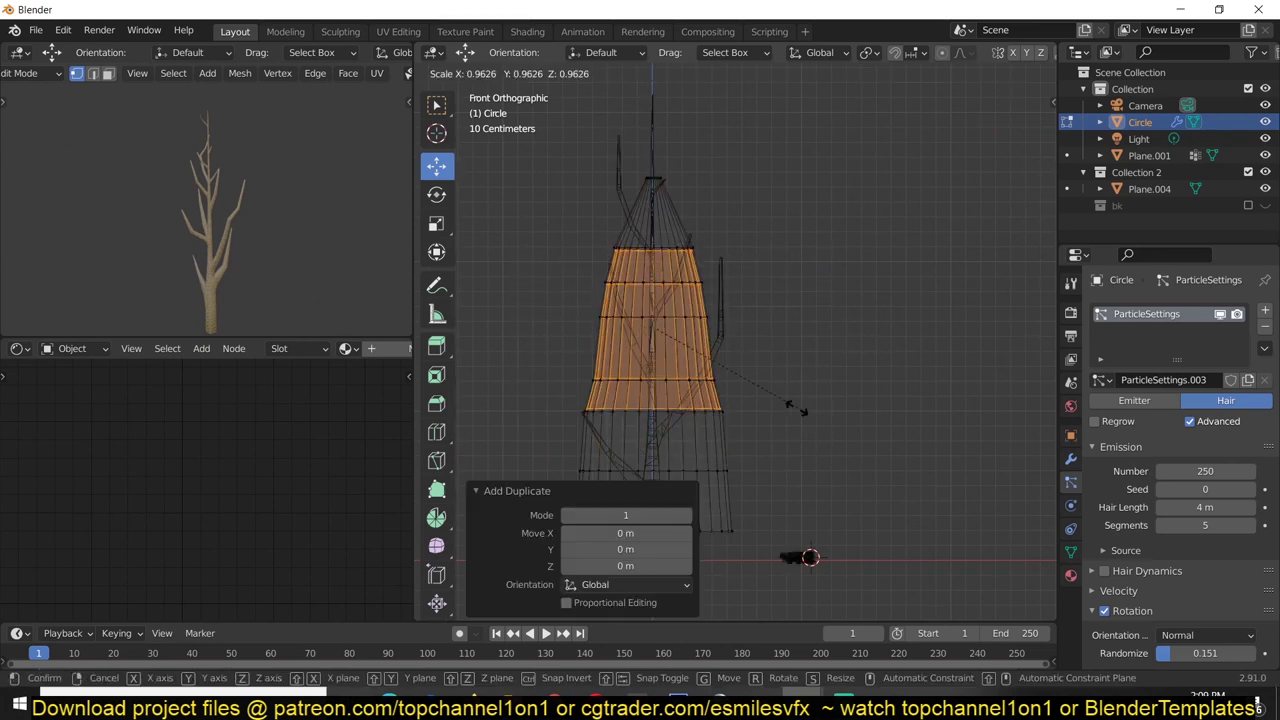
pyautogui.click(748, 405)
# Stretch the inner copy along Z by about 1.65, lower it about 0.32 m, and leave Edit Mode.
pyautogui.press('s')
pyautogui.press('z')
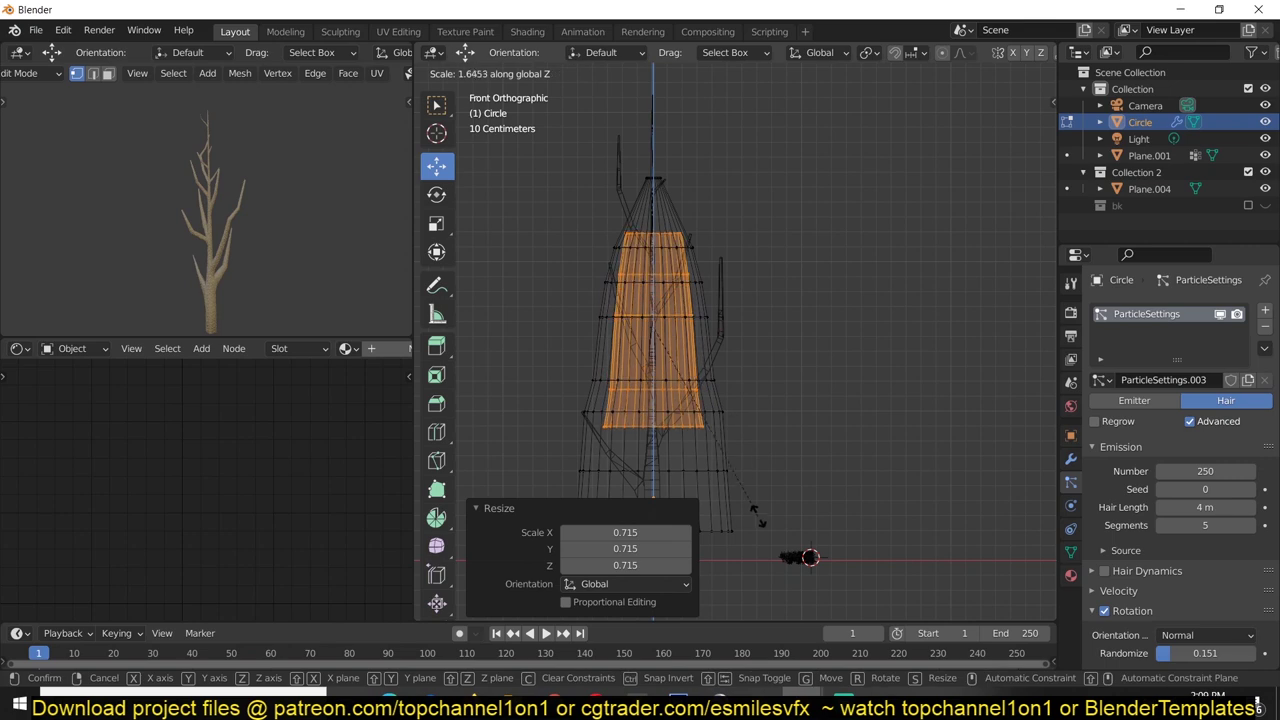
pyautogui.click(660, 372)
pyautogui.moveTo(652, 281); pyautogui.dragTo(653, 328)
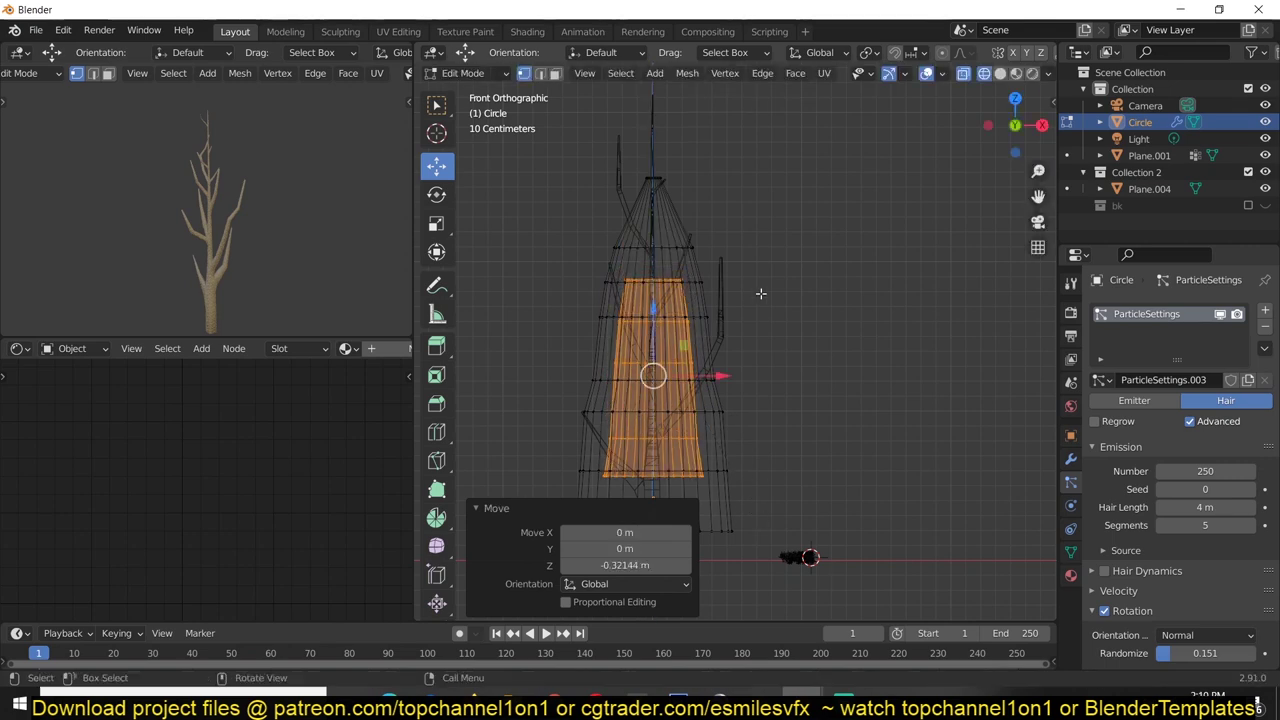
pyautogui.press('Tab')
# Inspect the foliage in solid shading, then enlarge the inner emitter shell slightly in Edit Mode.
pyautogui.hotkey('shift', 'z')
pyautogui.moveTo(766, 298)
pyautogui.mouseDown(button='middle')
pyautogui.moveTo(787, 336)
pyautogui.moveTo(773, 338)
pyautogui.mouseUp(button='middle')
pyautogui.click(773, 338)
pyautogui.moveTo(663, 339); pyautogui.dragTo(564, 191, button='middle')
pyautogui.scroll(2, 736, 356)
pyautogui.press('Tab')
pyautogui.scroll(-1, 715, 354)
pyautogui.press('s')
pyautogui.click(736, 347)
pyautogui.press('Tab')
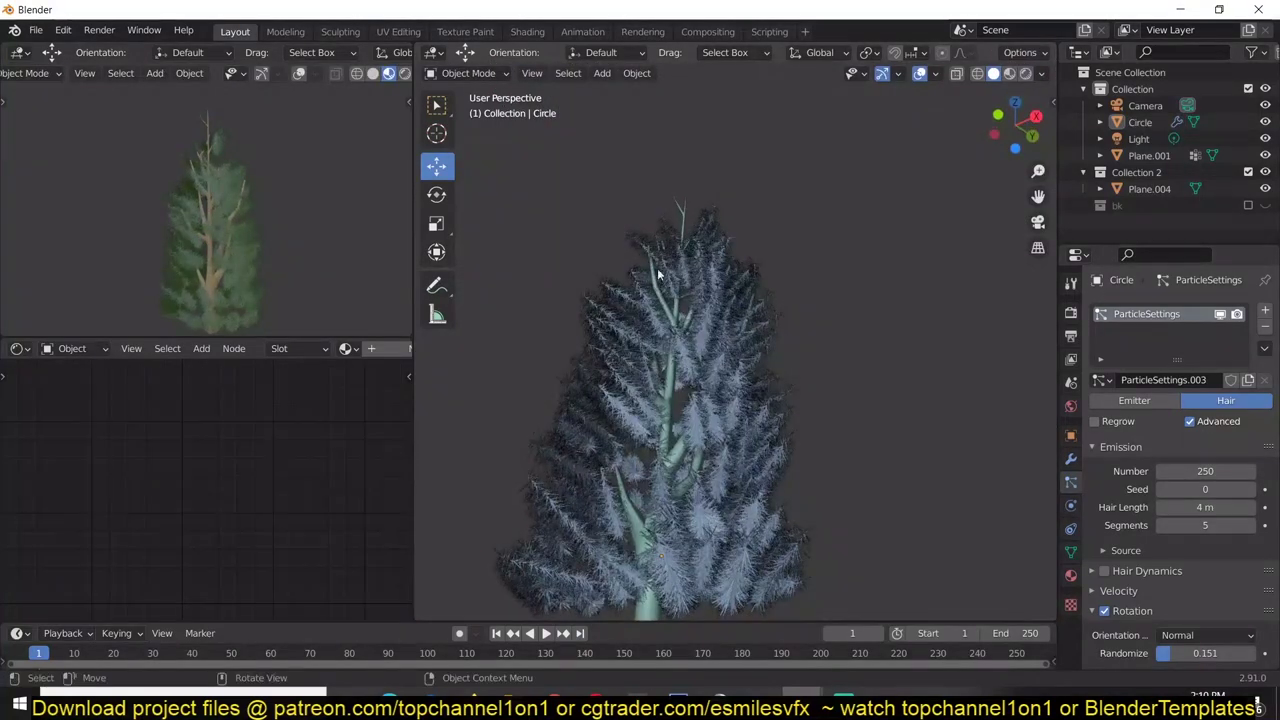
# Rotate the inner emitter shell around the global Z axis and return to Object Mode.
pyautogui.press('Tab')
pyautogui.moveTo(821, 325); pyautogui.dragTo(825, 367, button='middle')
pyautogui.press('r')
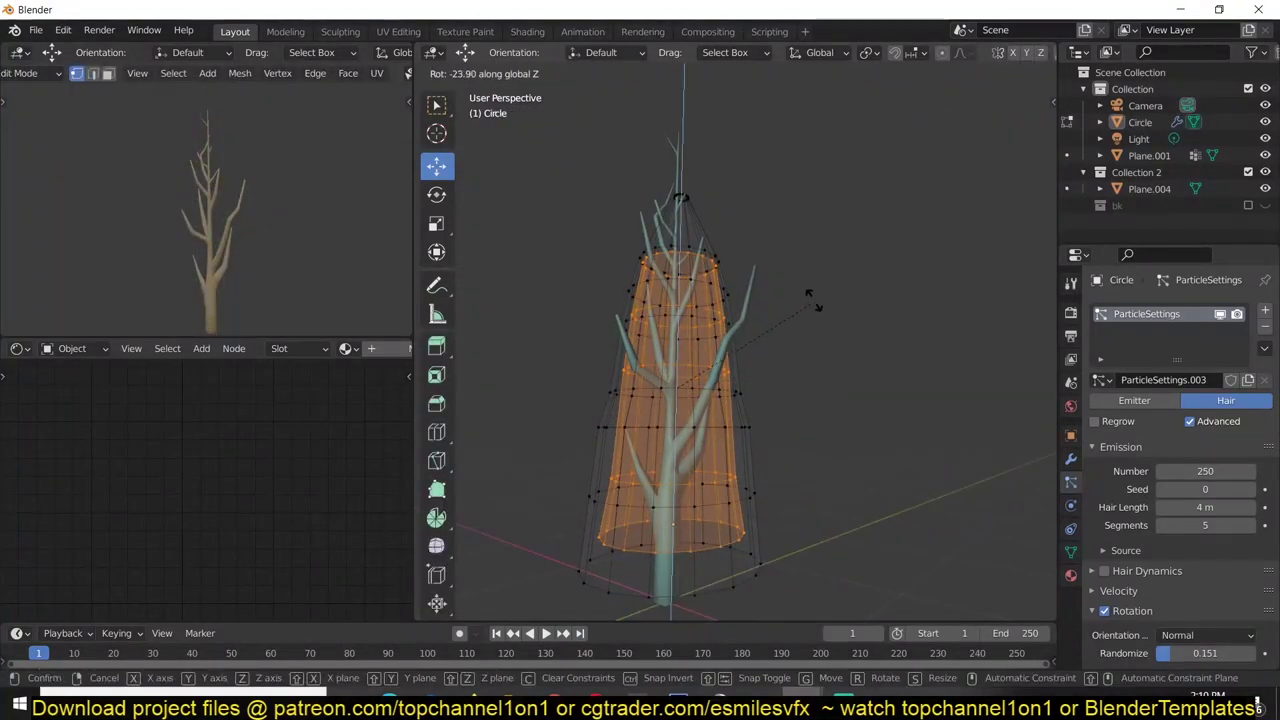
pyautogui.click(791, 264)
pyautogui.press('Tab')
# Duplicate the inner emitter shell about 0.387 m lower and flatten the copy to 0.184 along Z.
pyautogui.keyDown('alt'); pyautogui.moveTo(785, 327); pyautogui.dragTo(642, 441, button='middle'); pyautogui.keyUp('alt')
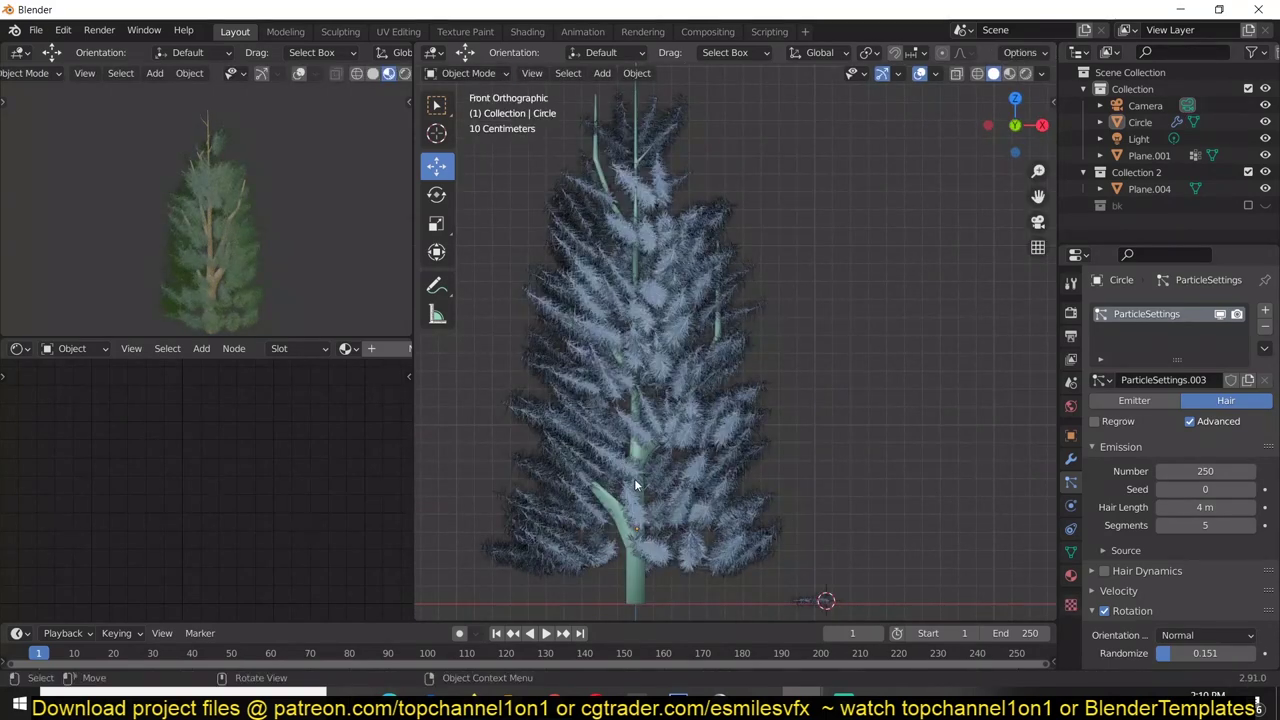
pyautogui.press('s')
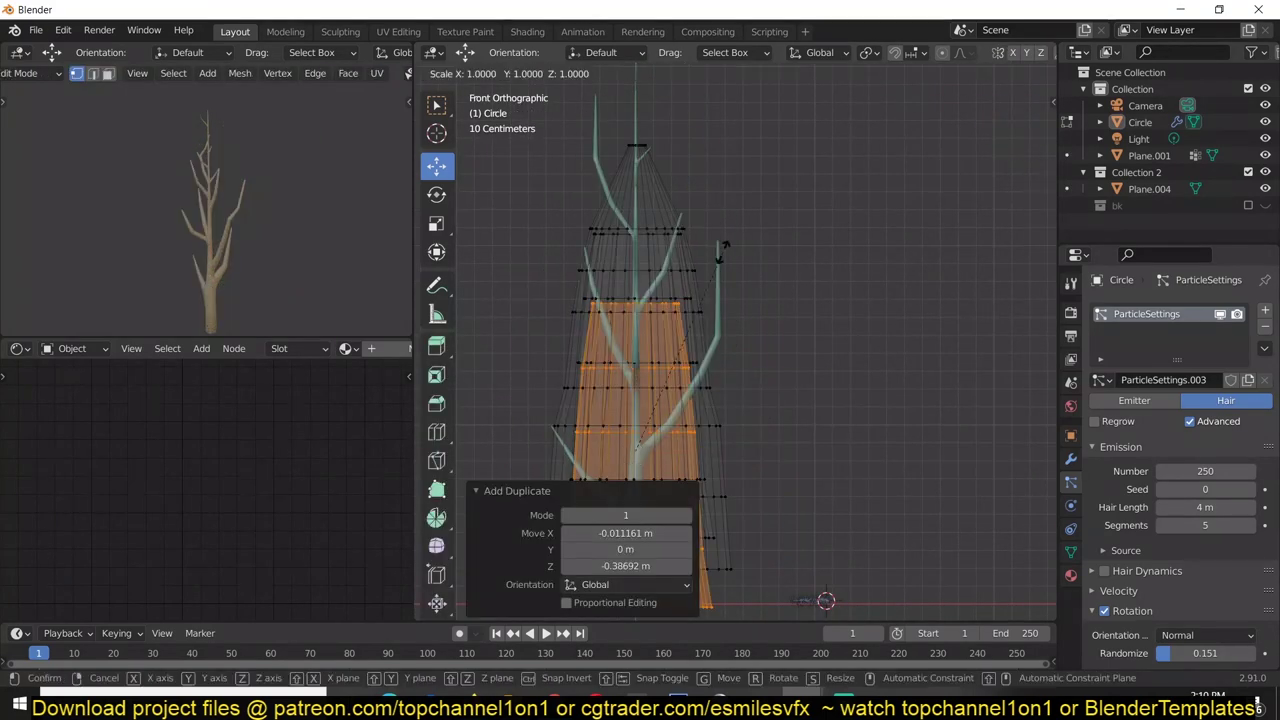
pyautogui.press('z')
pyautogui.click(655, 406)
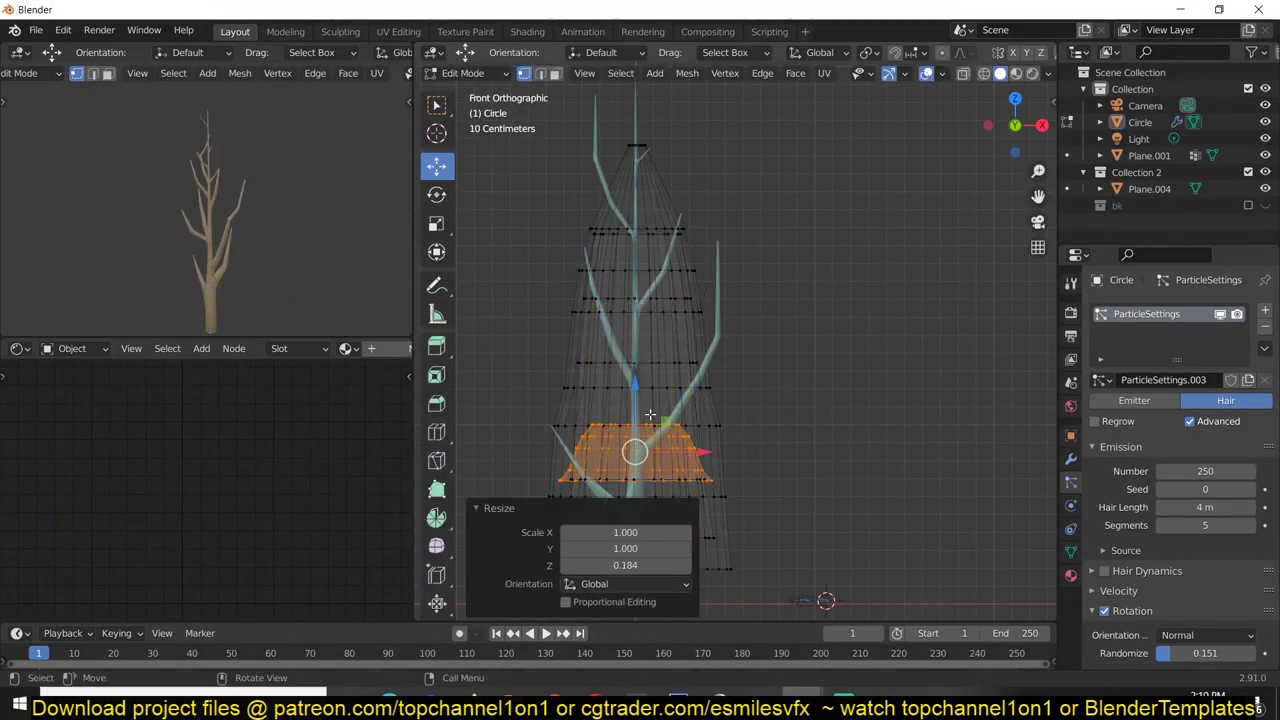
# Lower the flattened shell copy along Z and scale it around the trunk.
pyautogui.keyDown('shift'); pyautogui.moveTo(655, 406); pyautogui.dragTo(680, 273, button='middle'); pyautogui.keyUp('shift')
pyautogui.press('g')
pyautogui.press('z')
pyautogui.click(680, 330)
pyautogui.press('s')
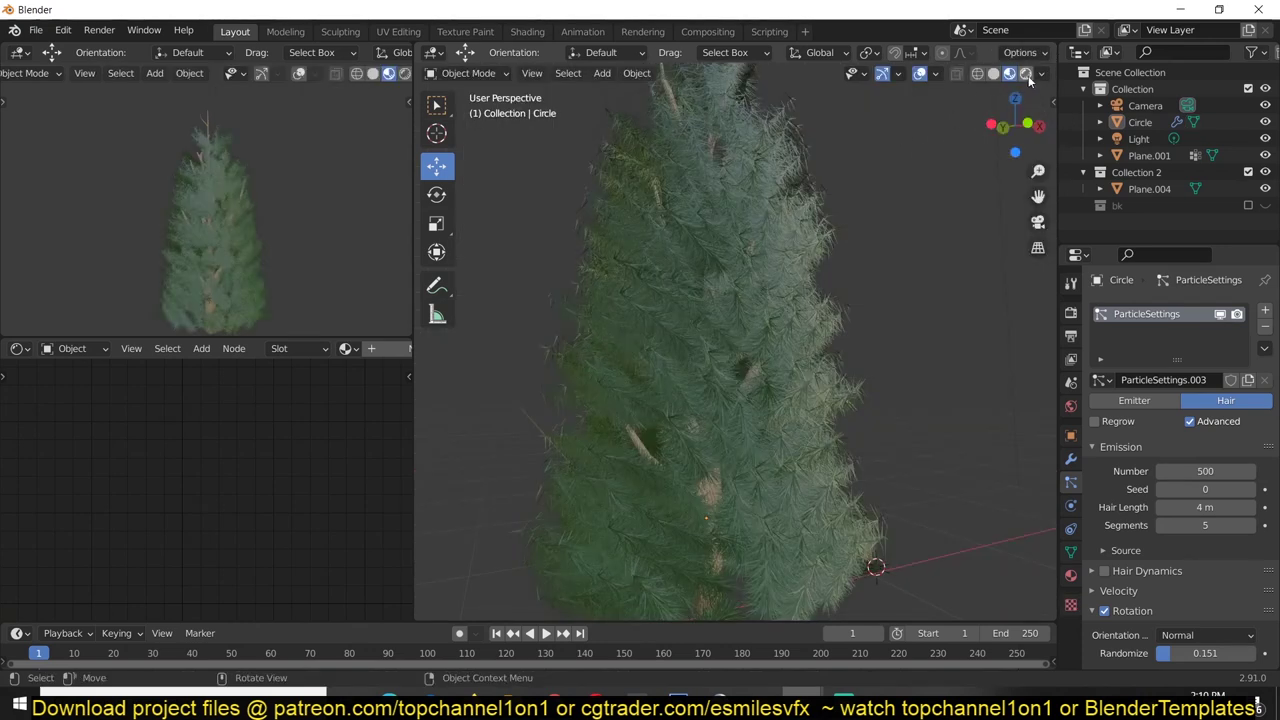
# Preview the finished foliage in Rendered viewport shading.
pyautogui.click(1025, 74)
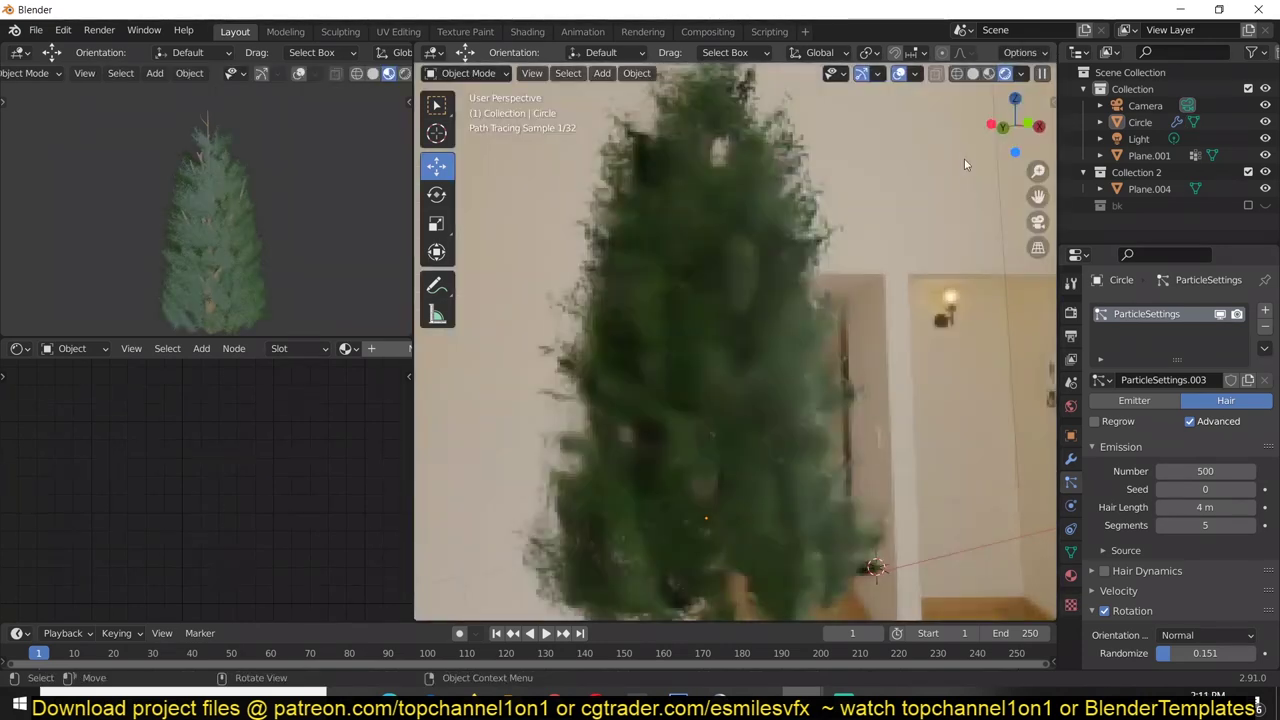